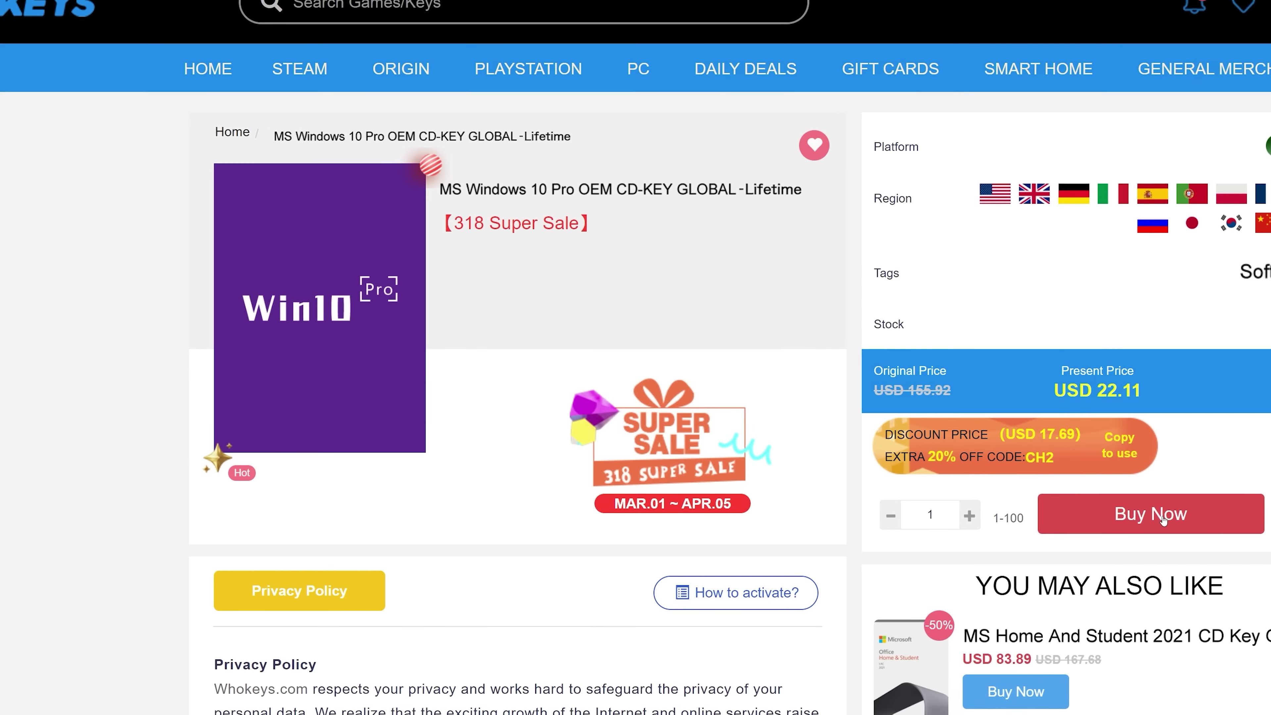
# Buy the Windows 10 Pro key in WhoKeys, entering promotion code TN20.
pyautogui.click(1162, 516)
pyautogui.click(361, 556)
pyautogui.write('TN')
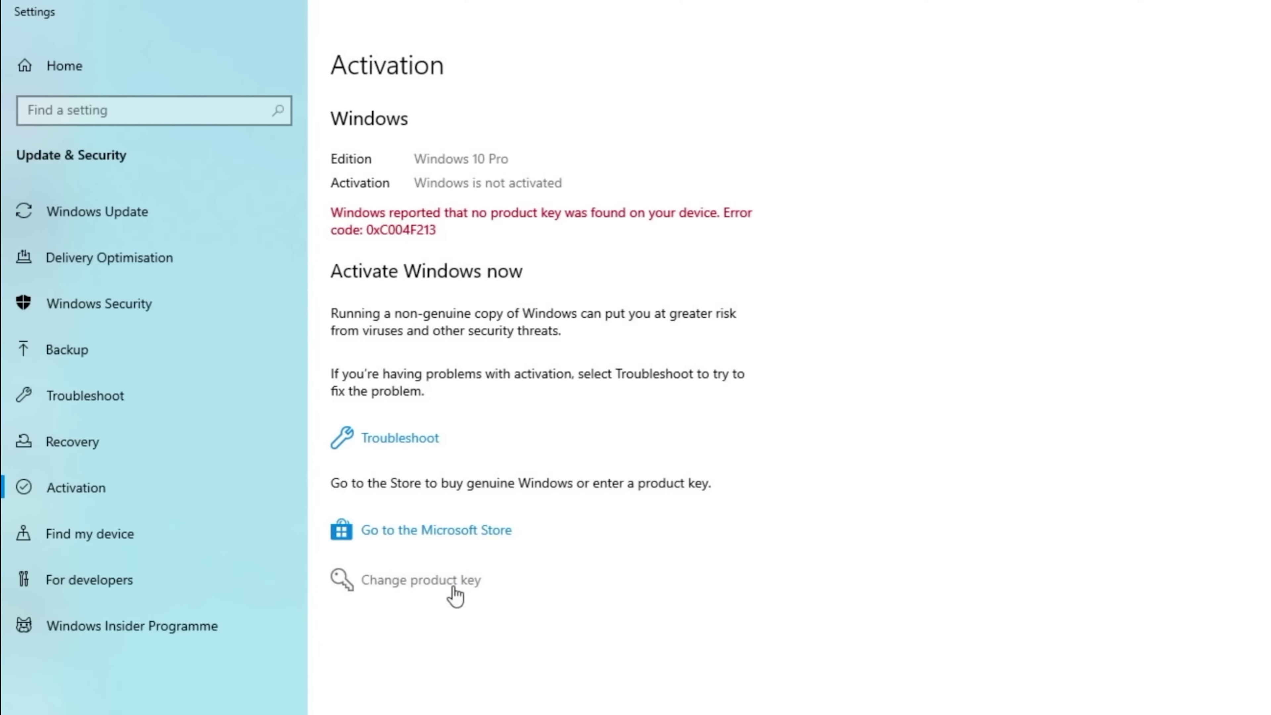
# Activate Windows with the purchased key, then enter promo code TN20 for the Office 2019 Professional Plus key.
pyautogui.click(453, 588)
pyautogui.hotkey('ctrl', 'v')
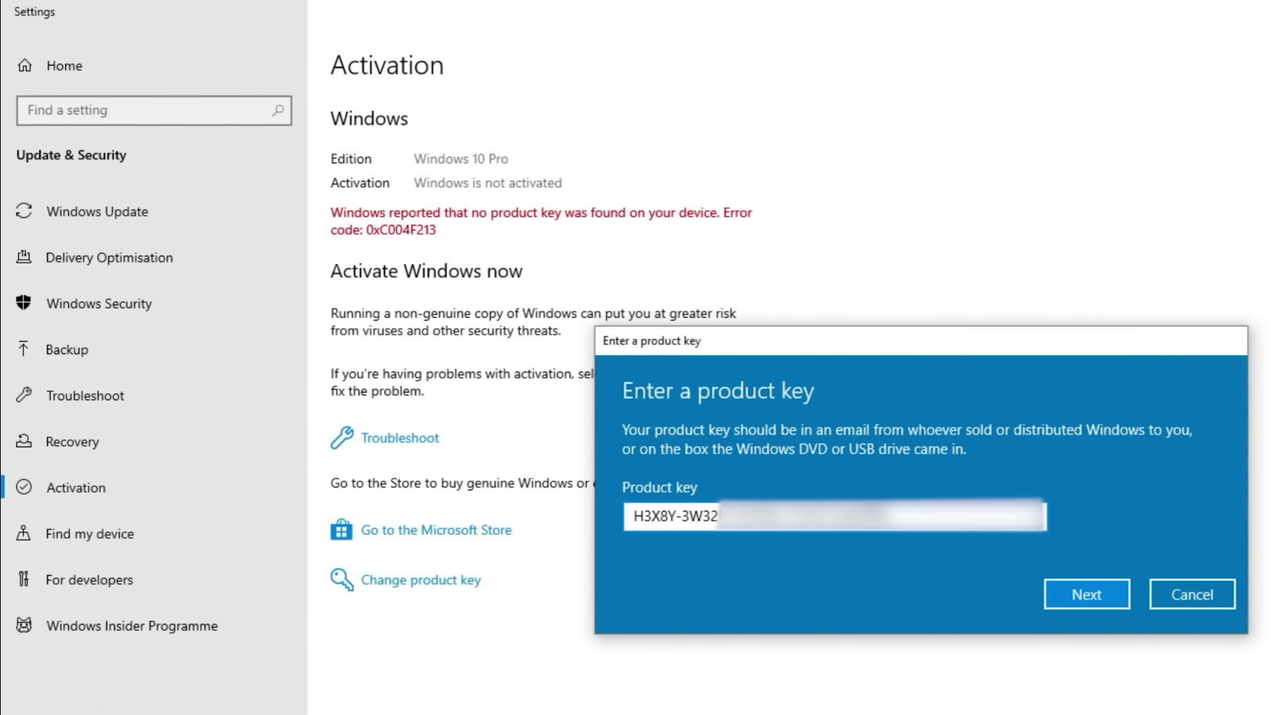
pyautogui.click(1086, 598)
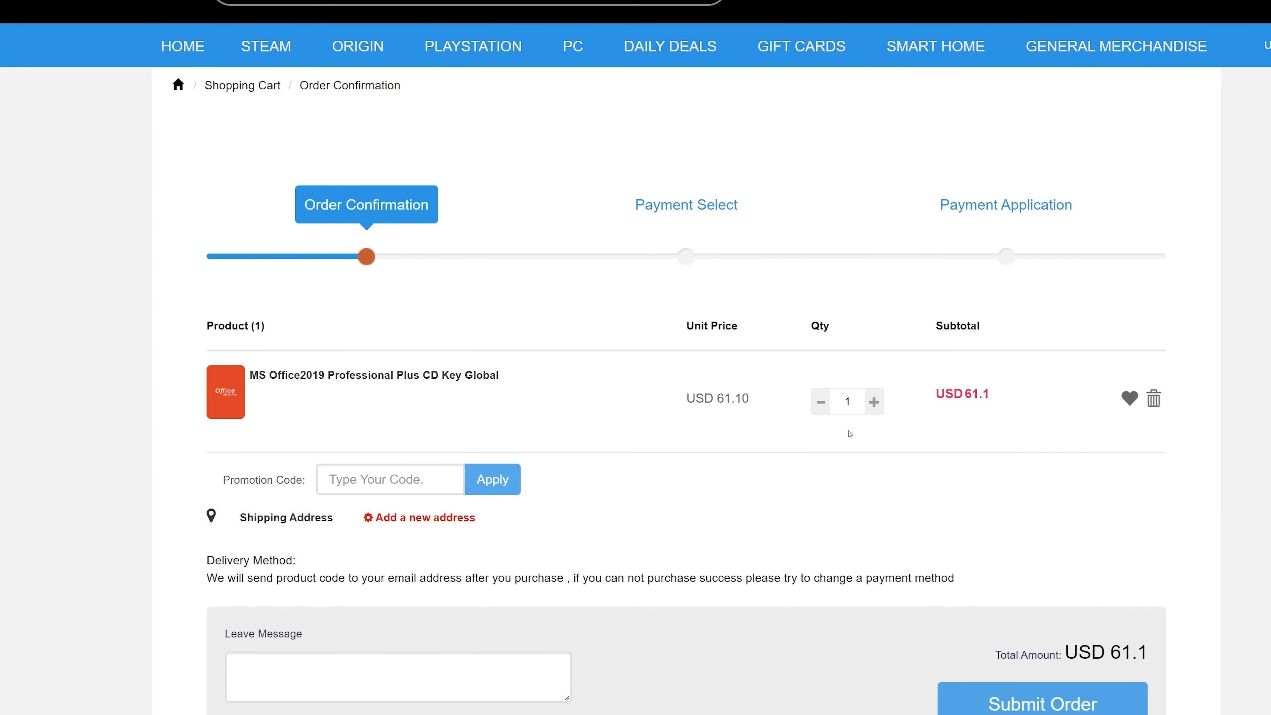
pyautogui.click(328, 475)
pyautogui.write('TN')
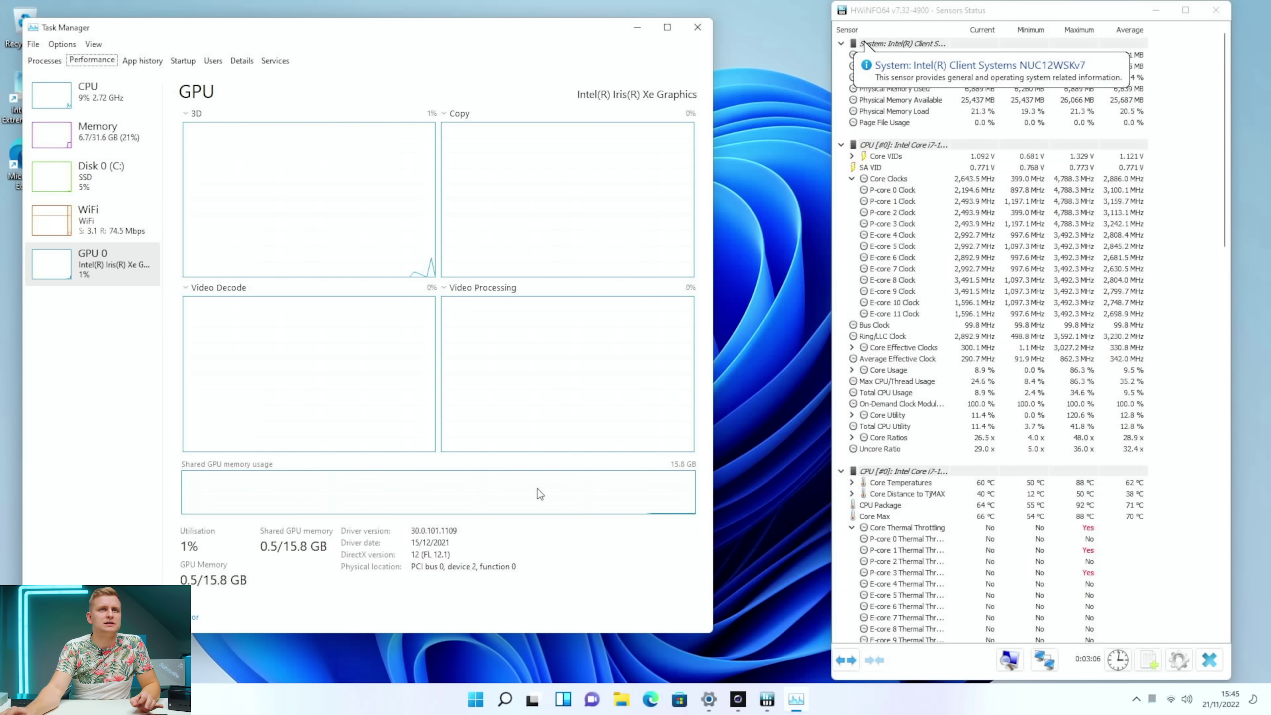
# Review Task Manager's CPU, Memory, Disk 0 SSD and GPU 0 performance pages.
pyautogui.click(153, 99)
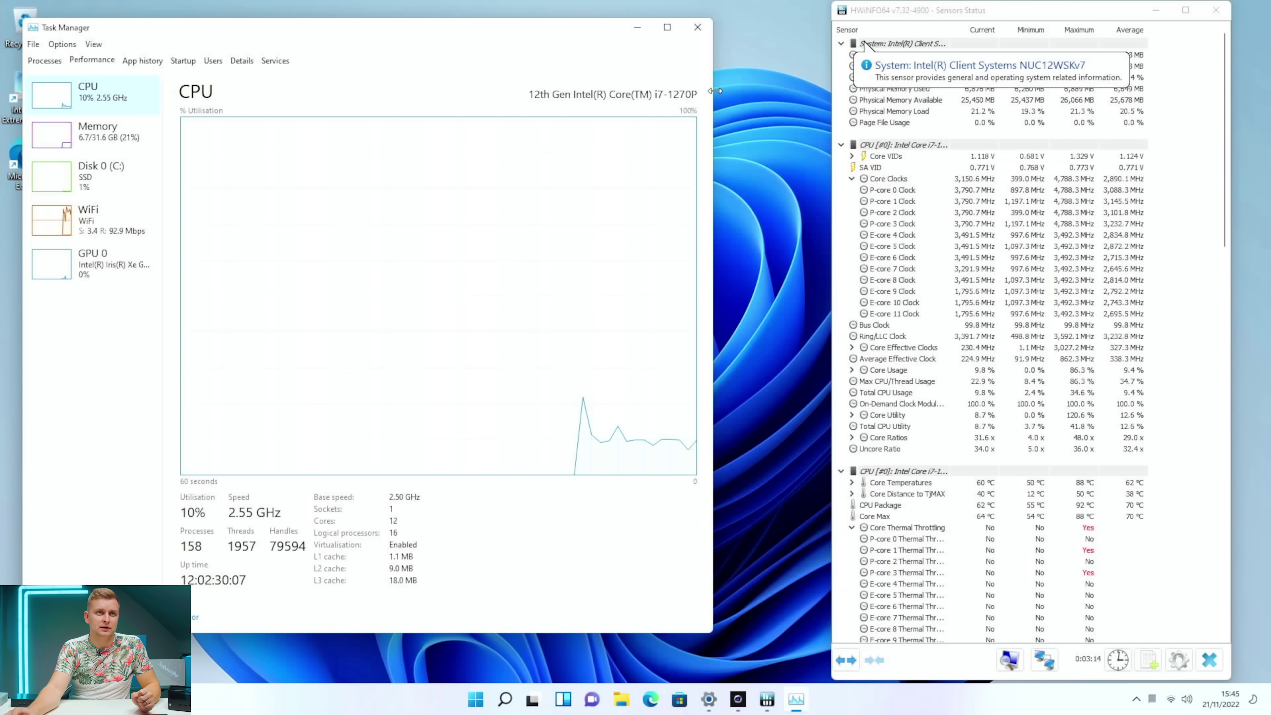
pyautogui.click(93, 136)
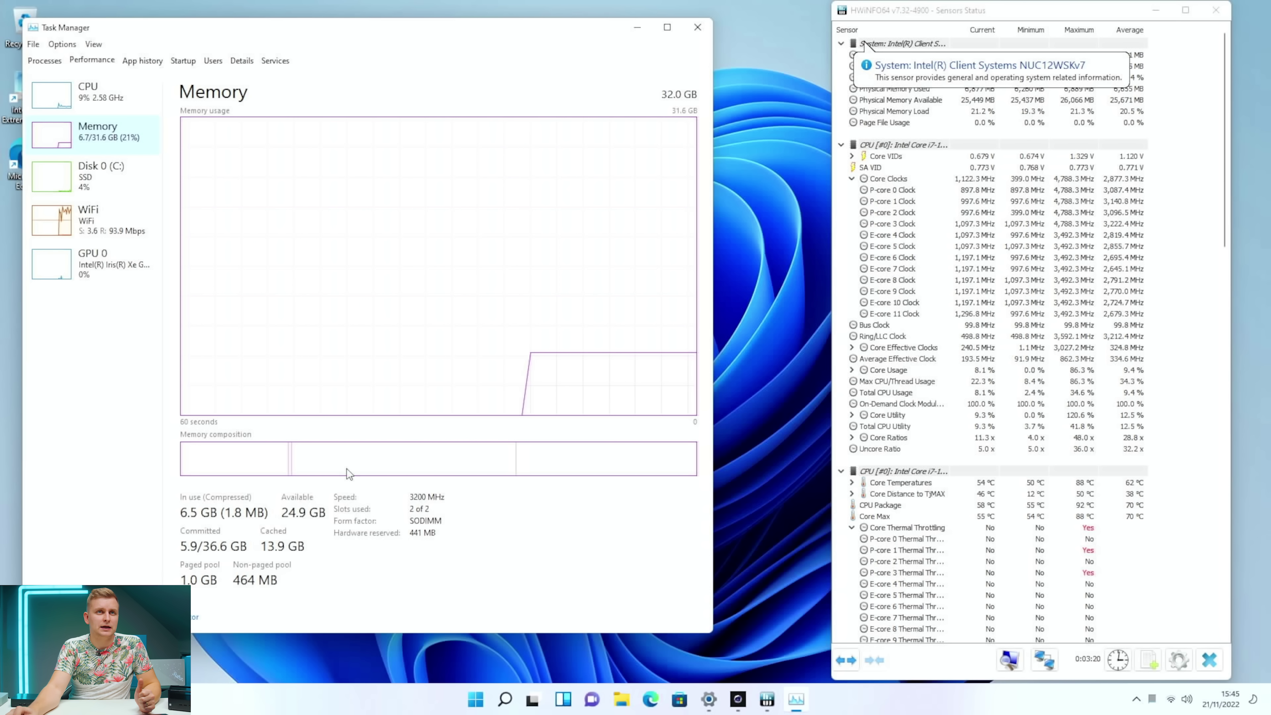
pyautogui.click(102, 175)
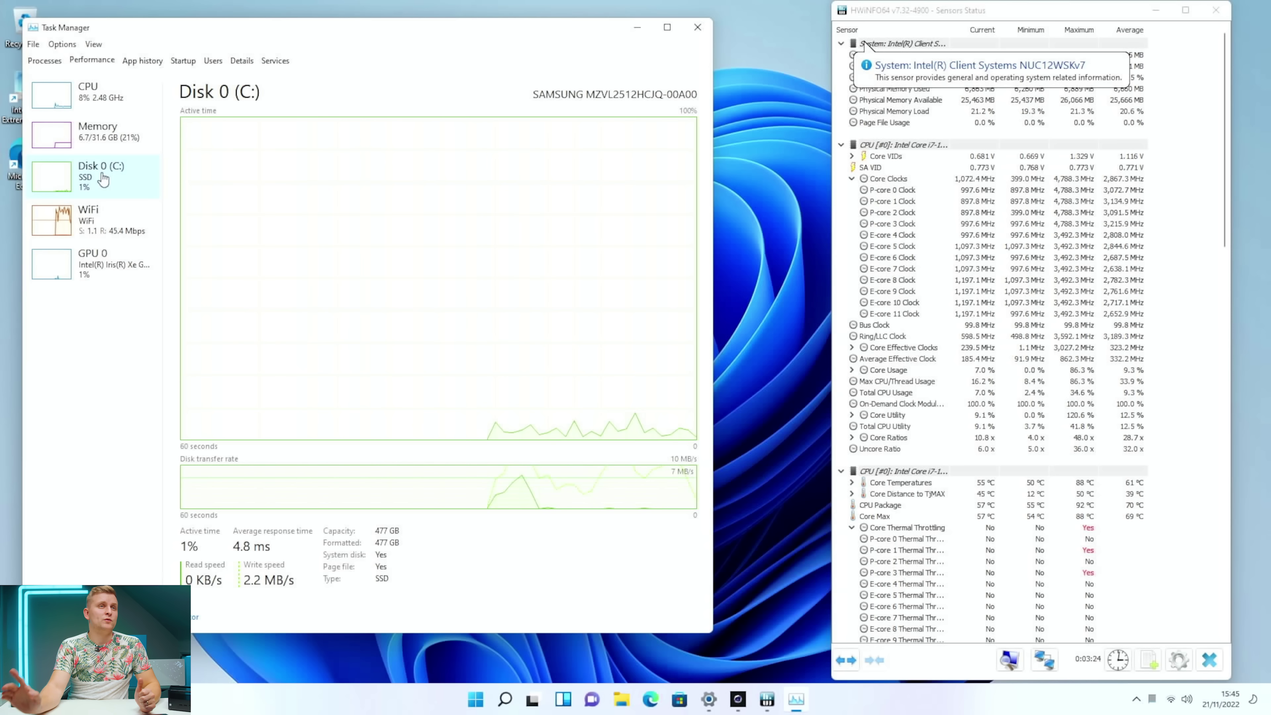
pyautogui.click(115, 282)
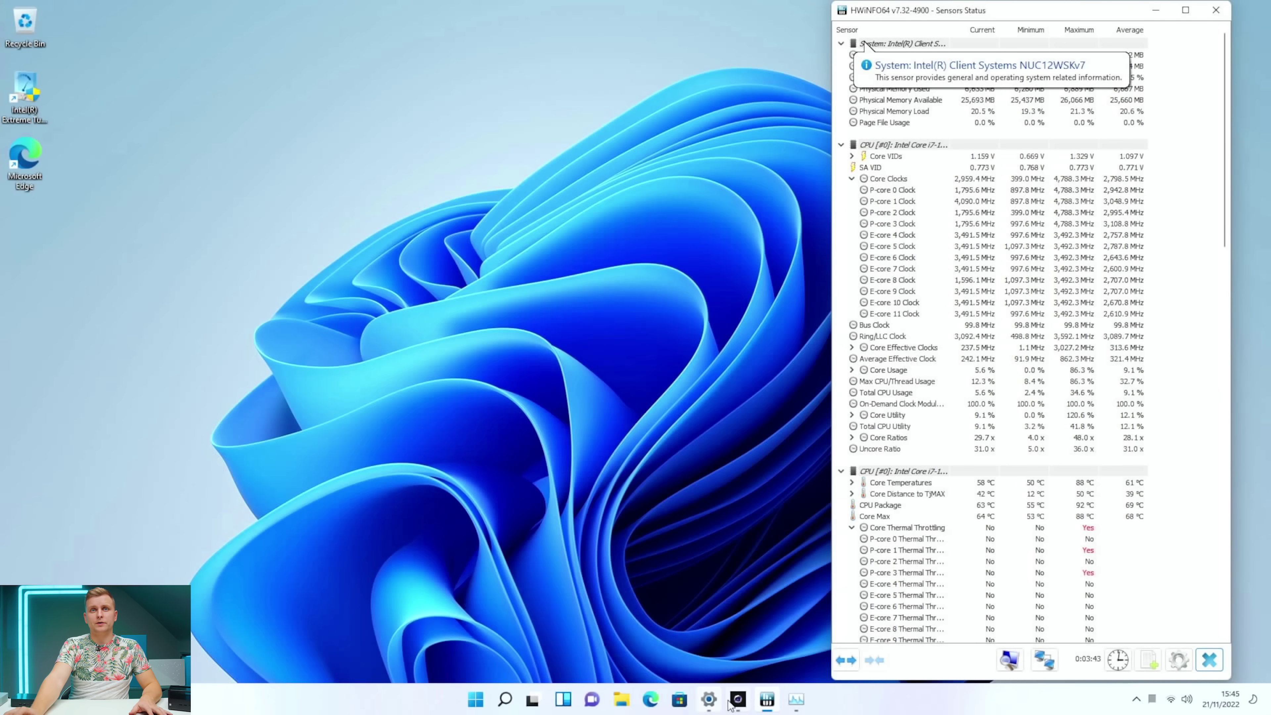
# Start the Cinebench R23 CPU (Multi Core) test with HWiNFO64 alongside.
pyautogui.click(740, 698)
pyautogui.click(776, 698)
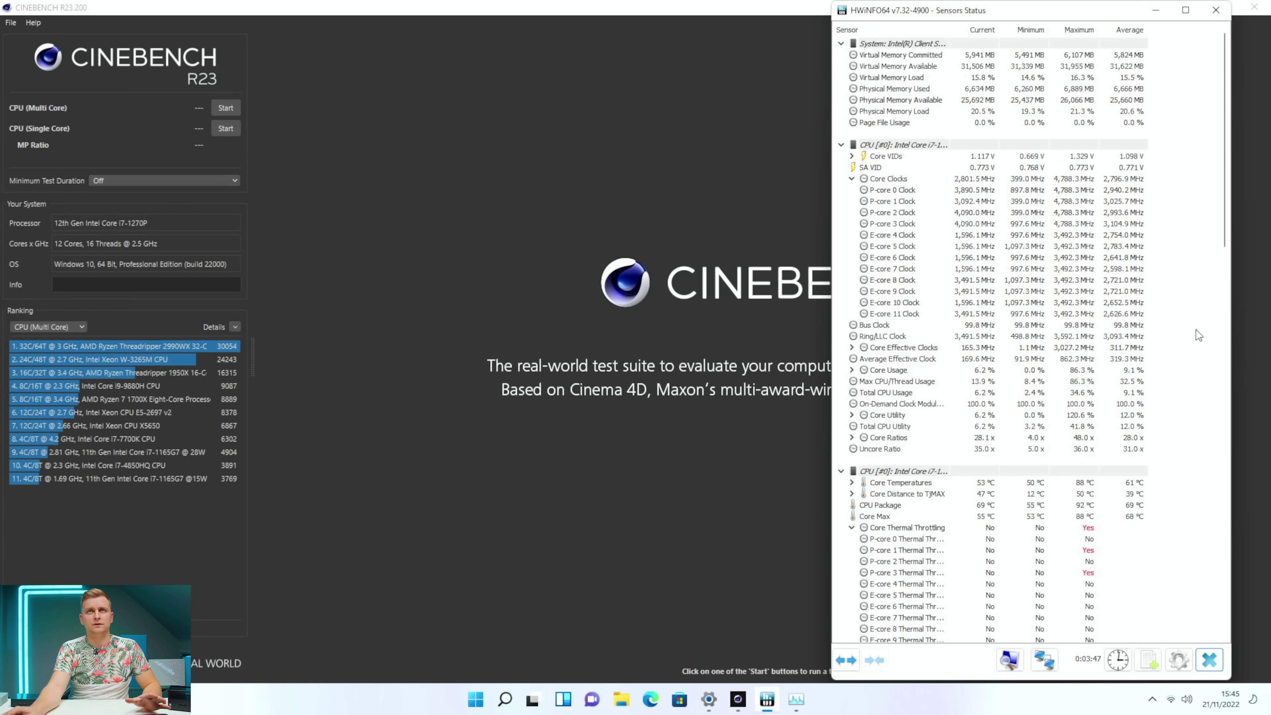
pyautogui.click(223, 110)
# Watch the HWiNFO64 sensor readings until the multi-core run finishes at 9906 pts.
pyautogui.hotkey('alt', 'Tab')
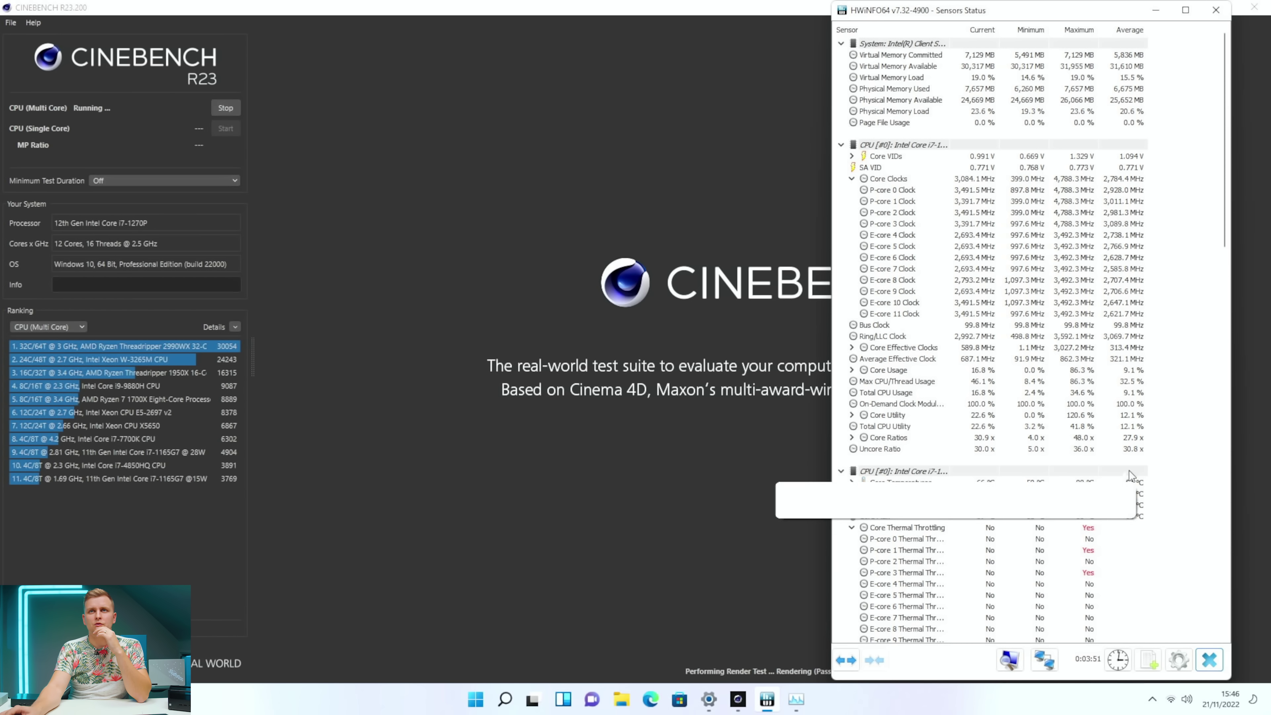
pyautogui.scroll(-2, 1208, 463)
pyautogui.scroll(-6, 1208, 463)
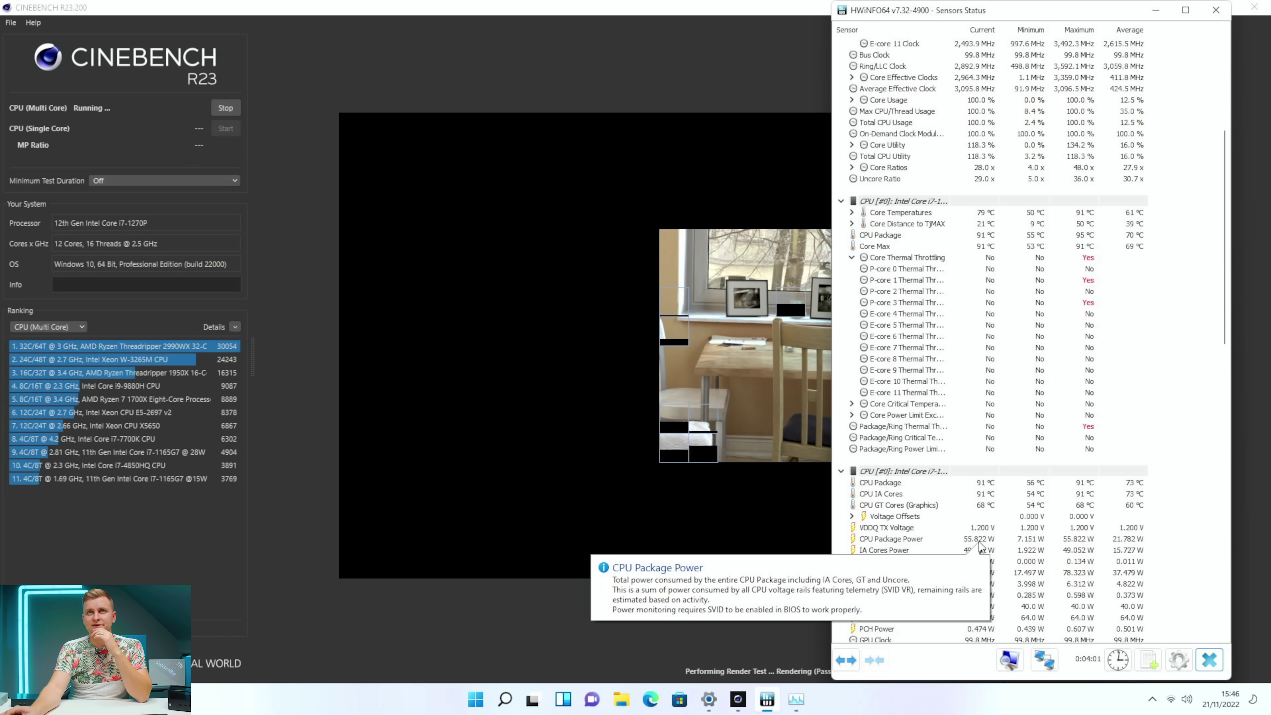
pyautogui.scroll(-1, 980, 547)
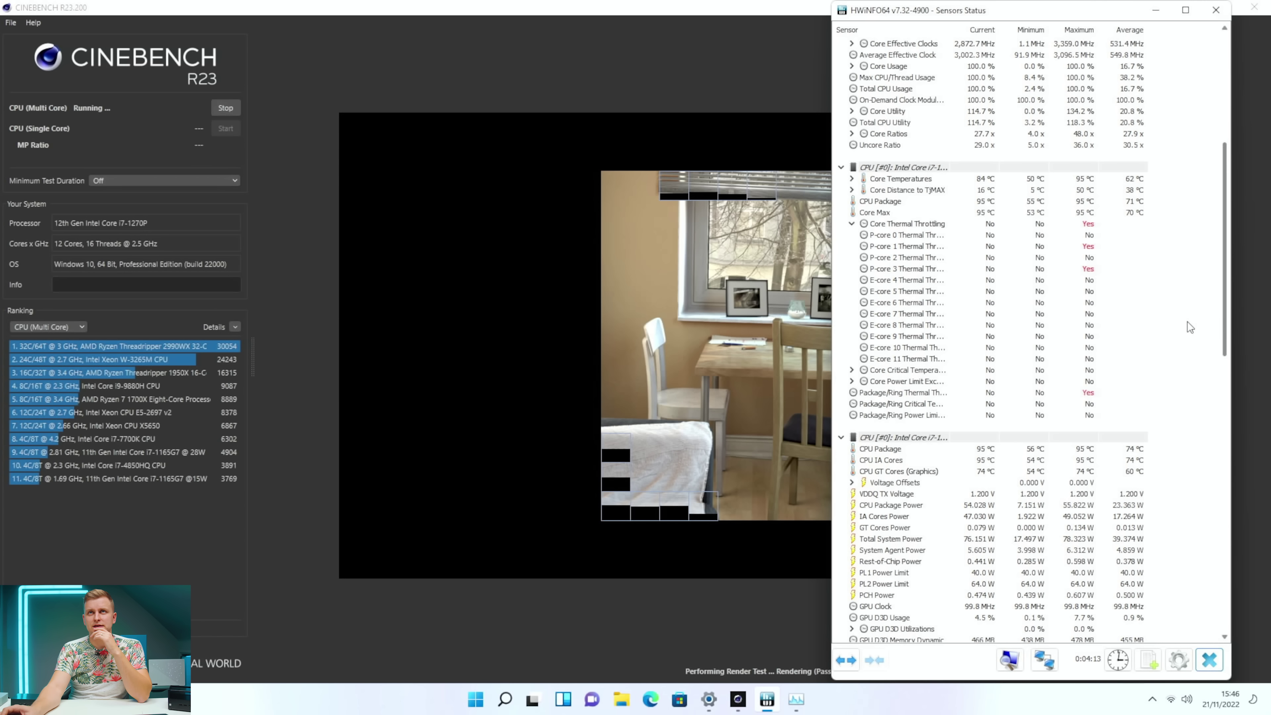
pyautogui.scroll(2, 1185, 323)
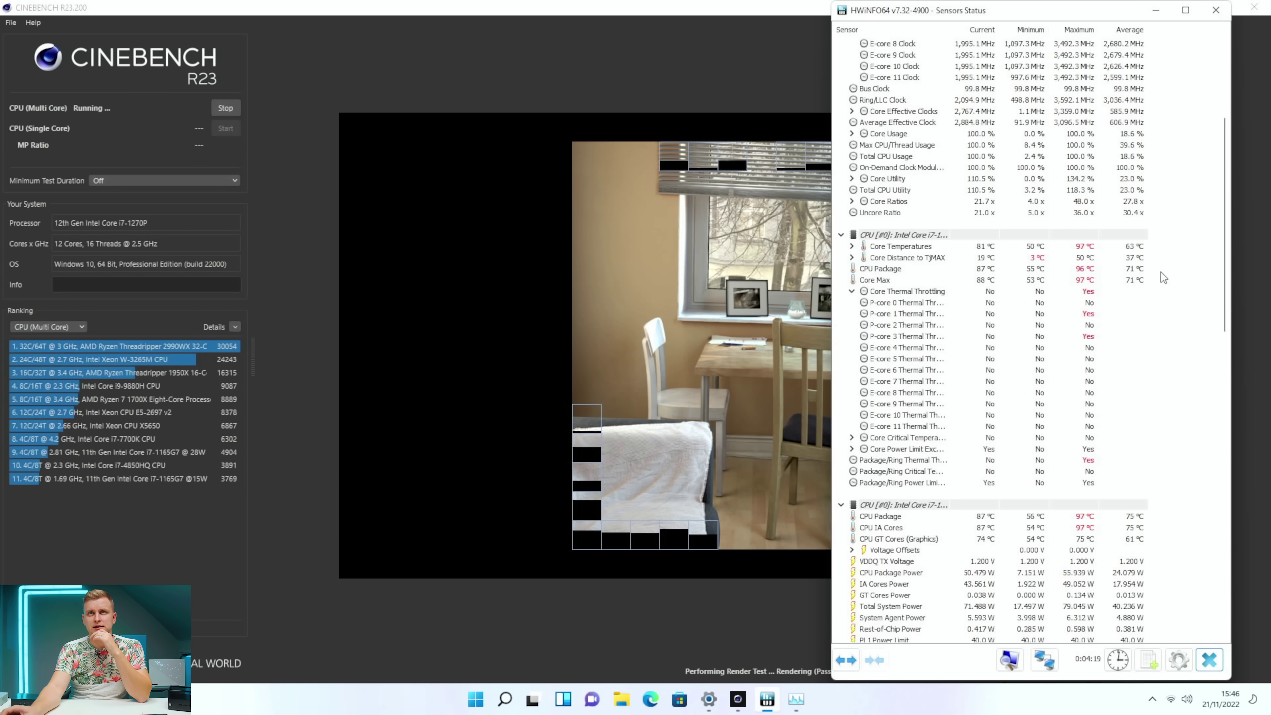
pyautogui.scroll(7, 1166, 250)
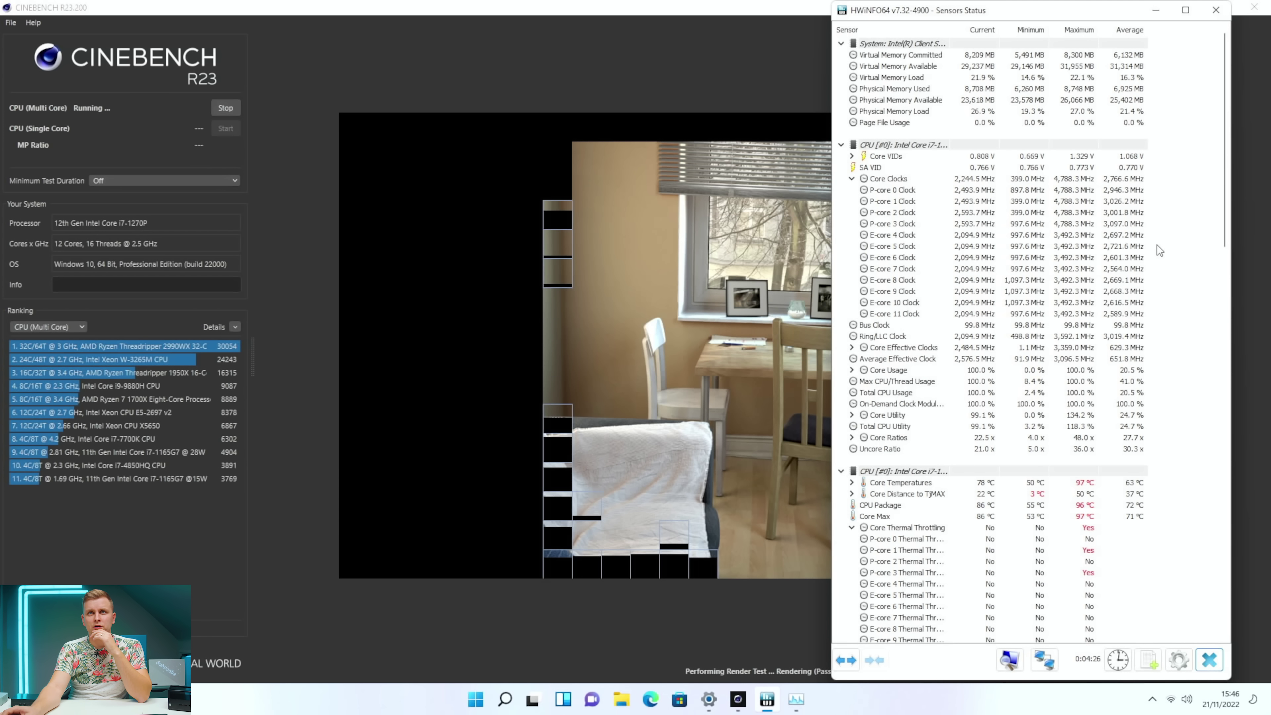
pyautogui.moveTo(971, 230)
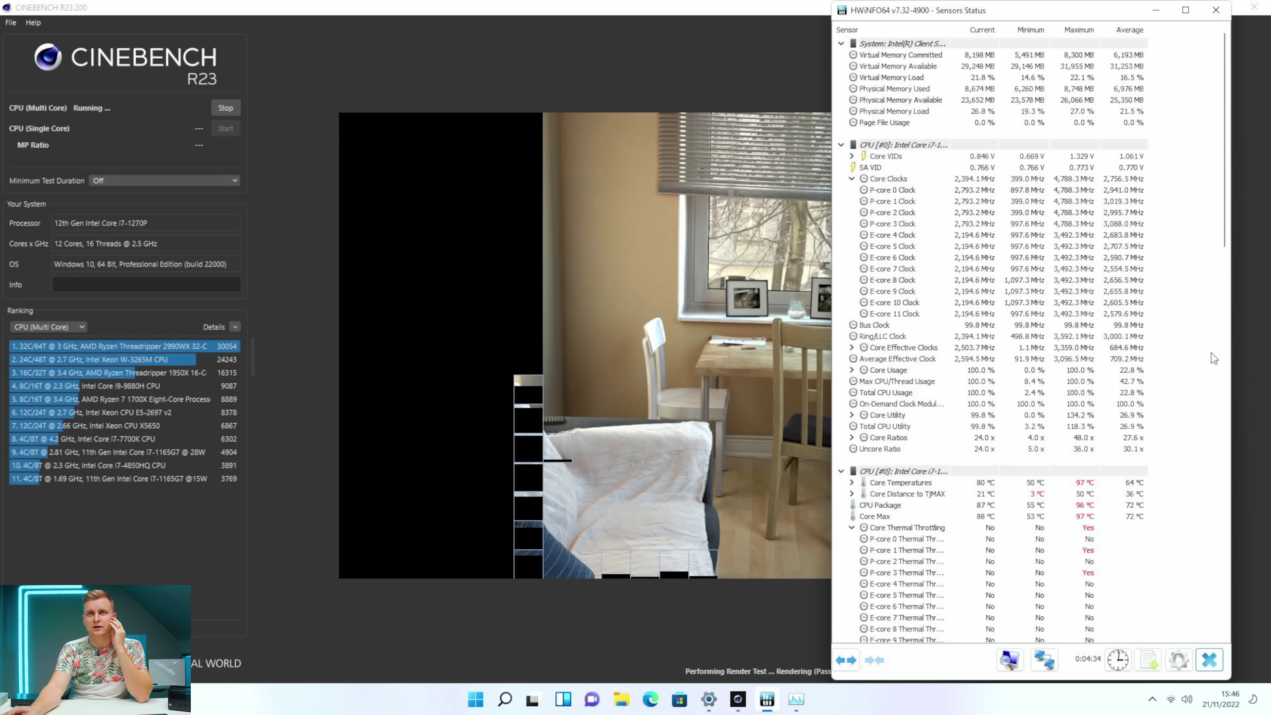
pyautogui.scroll(-7, 1211, 352)
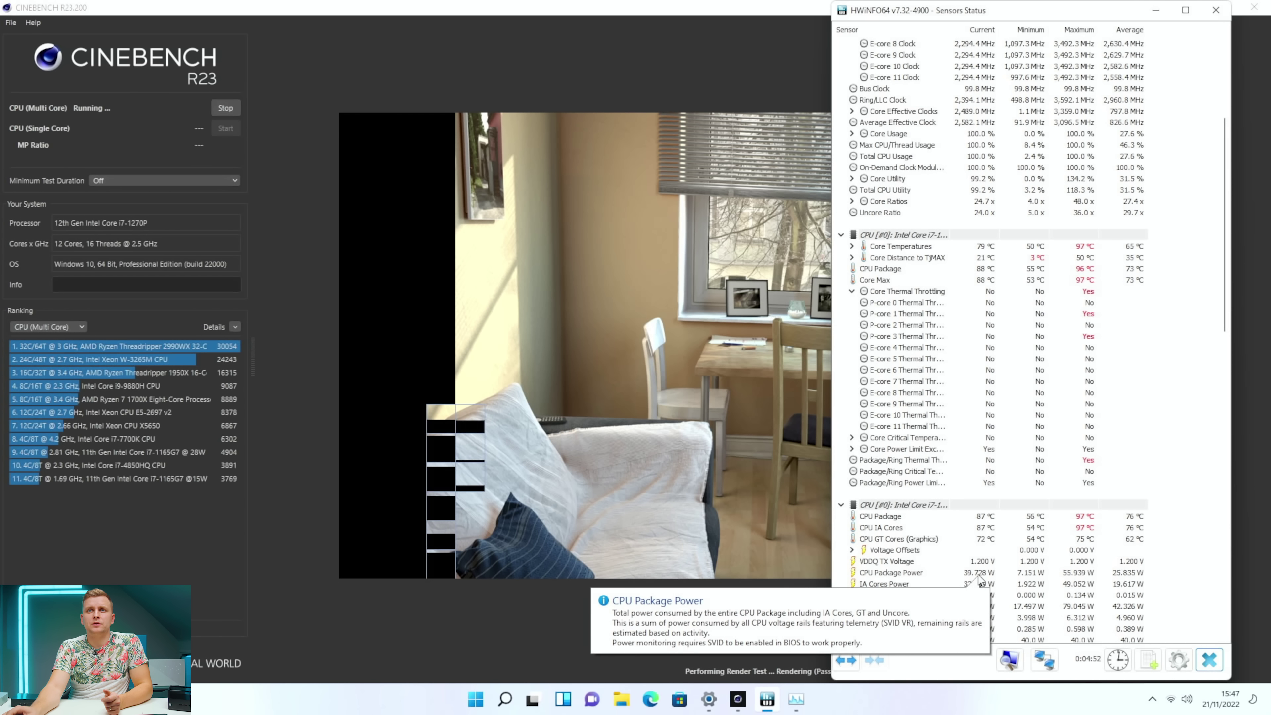
pyautogui.scroll(5, 1003, 179)
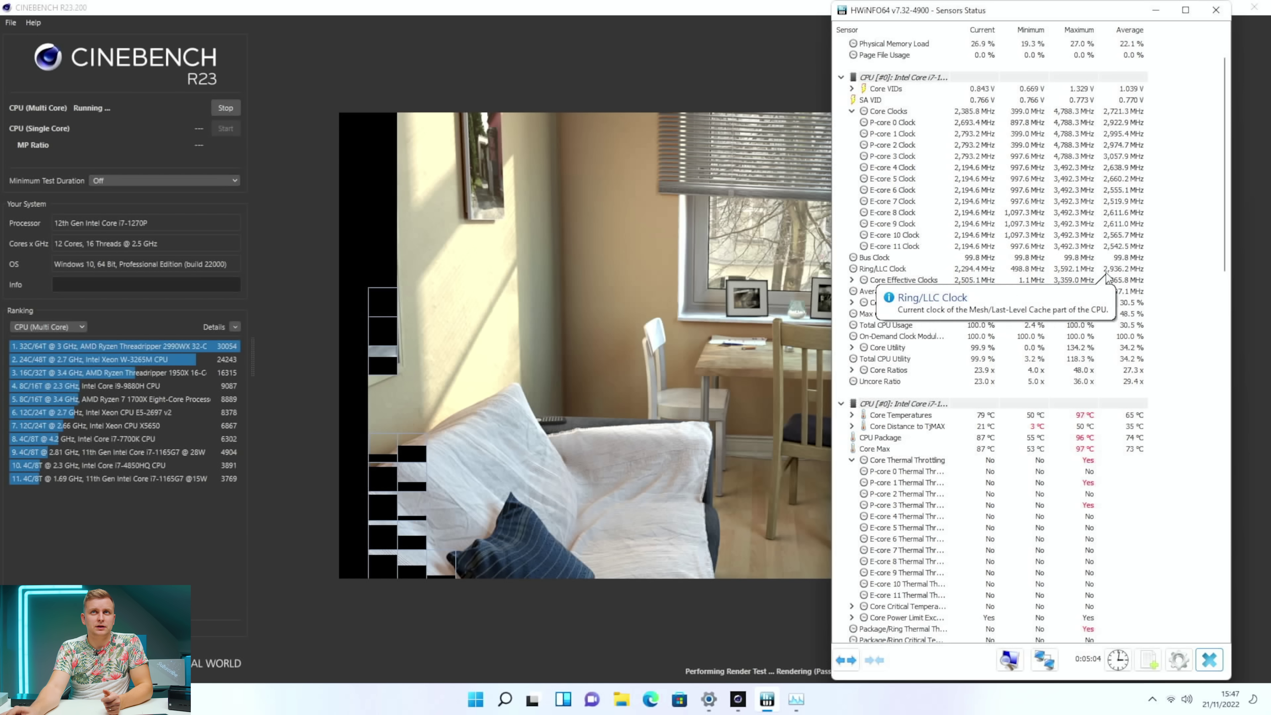
pyautogui.scroll(-6, 1178, 310)
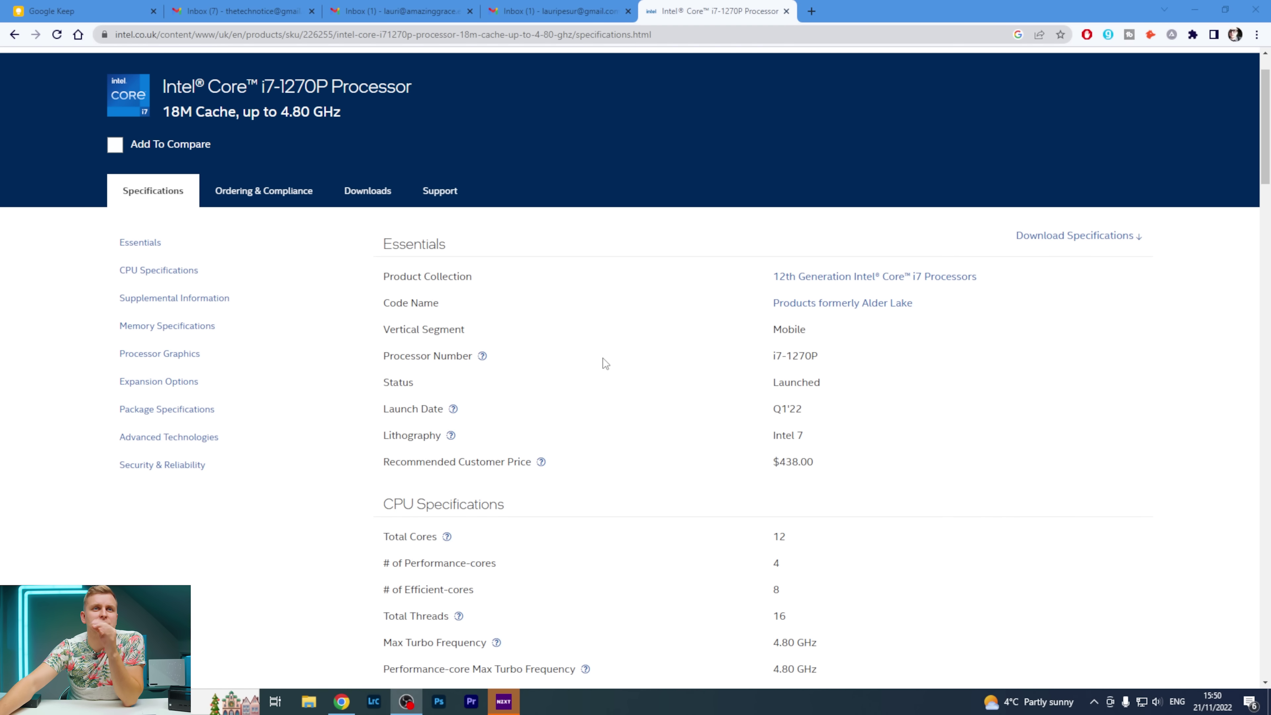
# Review the i7-1270P Intel ARK specs, highlighting the 28 W base and 64 W maximum turbo power.
pyautogui.scroll(-1, 605, 363)
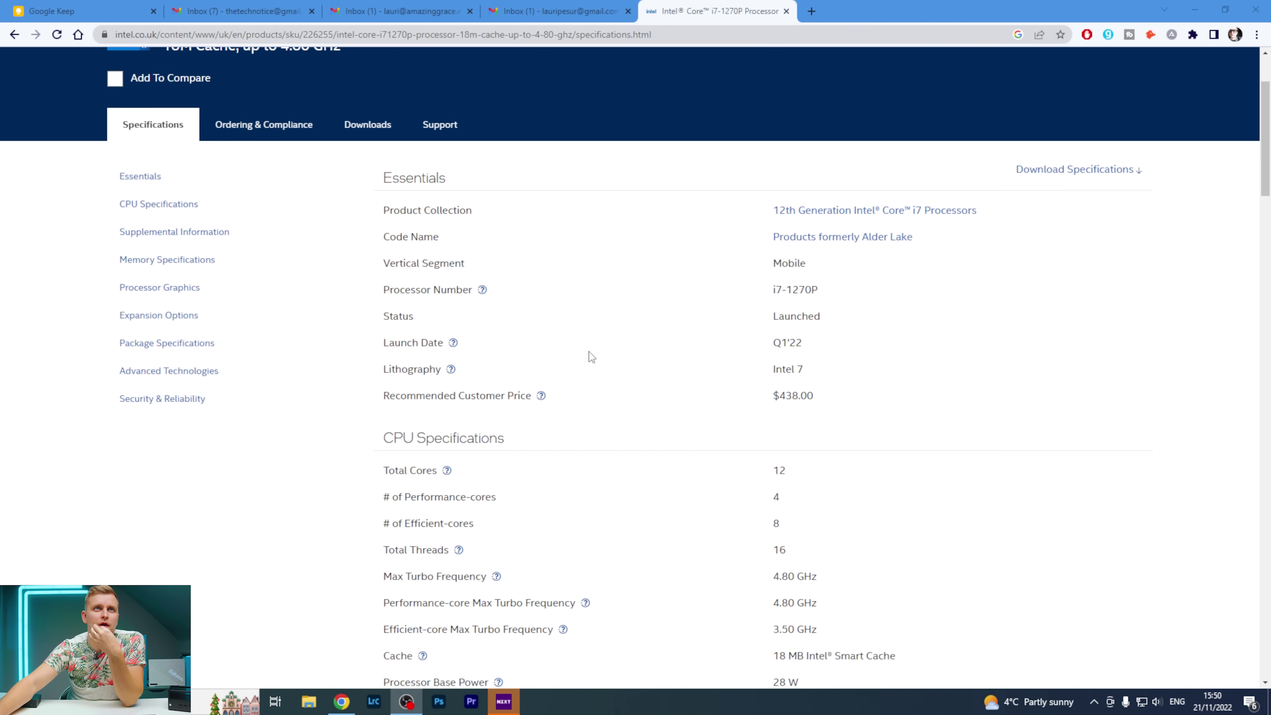
pyautogui.scroll(2, 585, 346)
pyautogui.scroll(-2, 580, 336)
pyautogui.scroll(2, 580, 336)
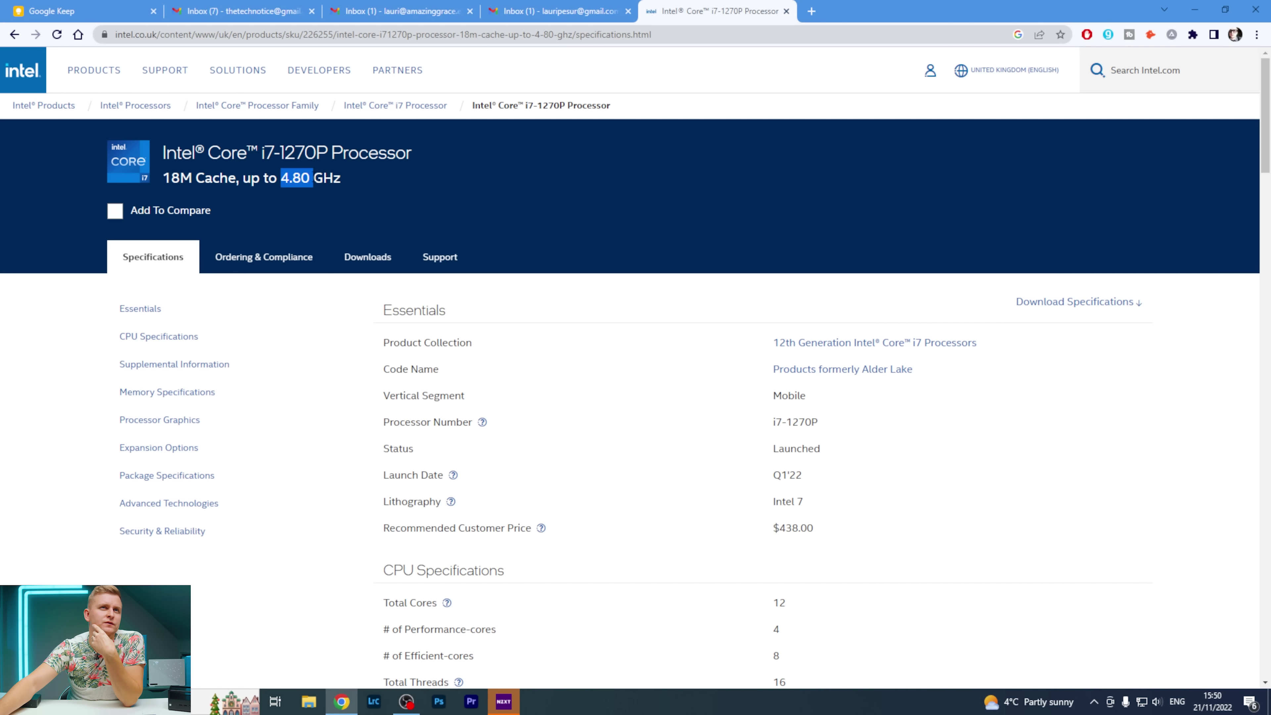
pyautogui.scroll(-1, 642, 483)
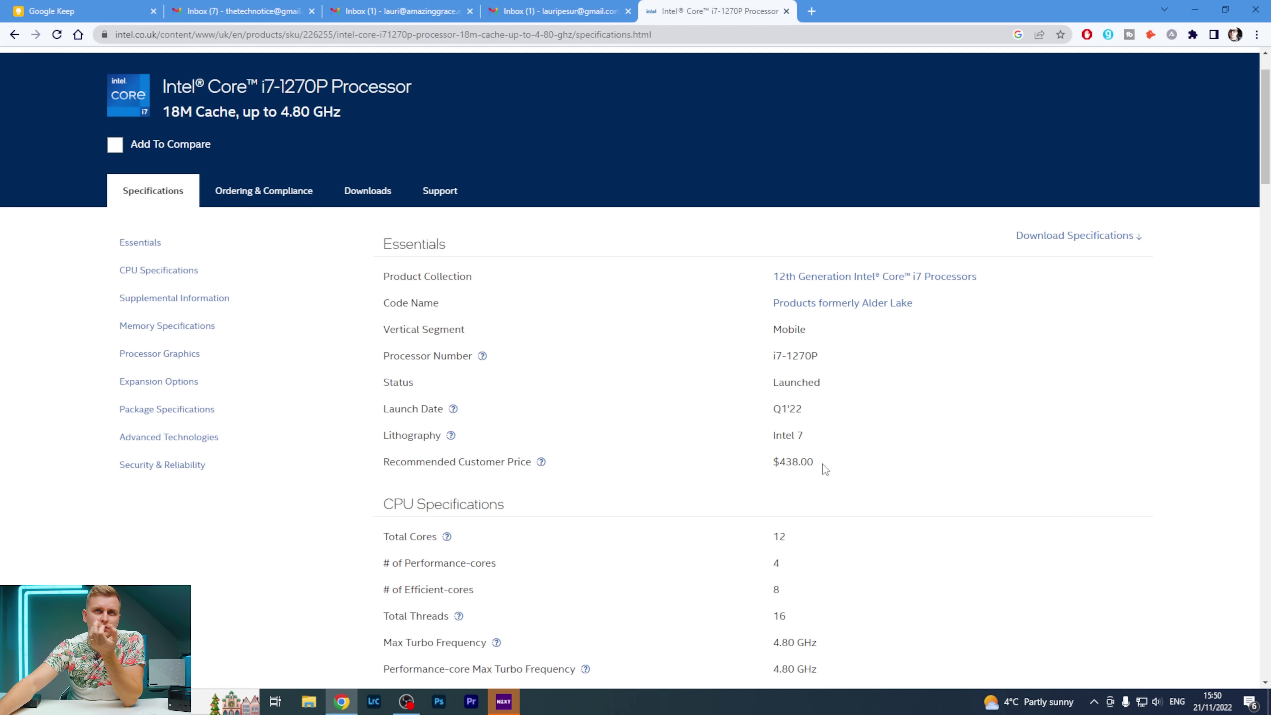
pyautogui.moveTo(913, 303); pyautogui.dragTo(856, 304)
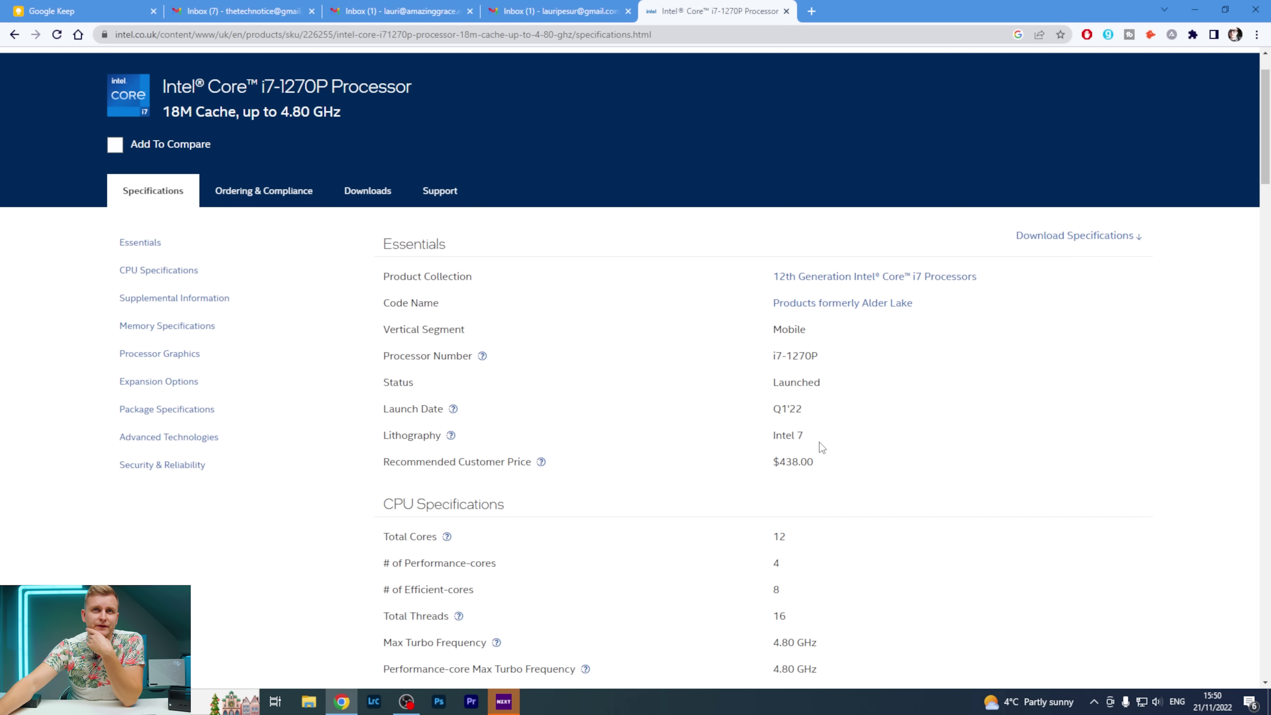
pyautogui.scroll(-3, 823, 435)
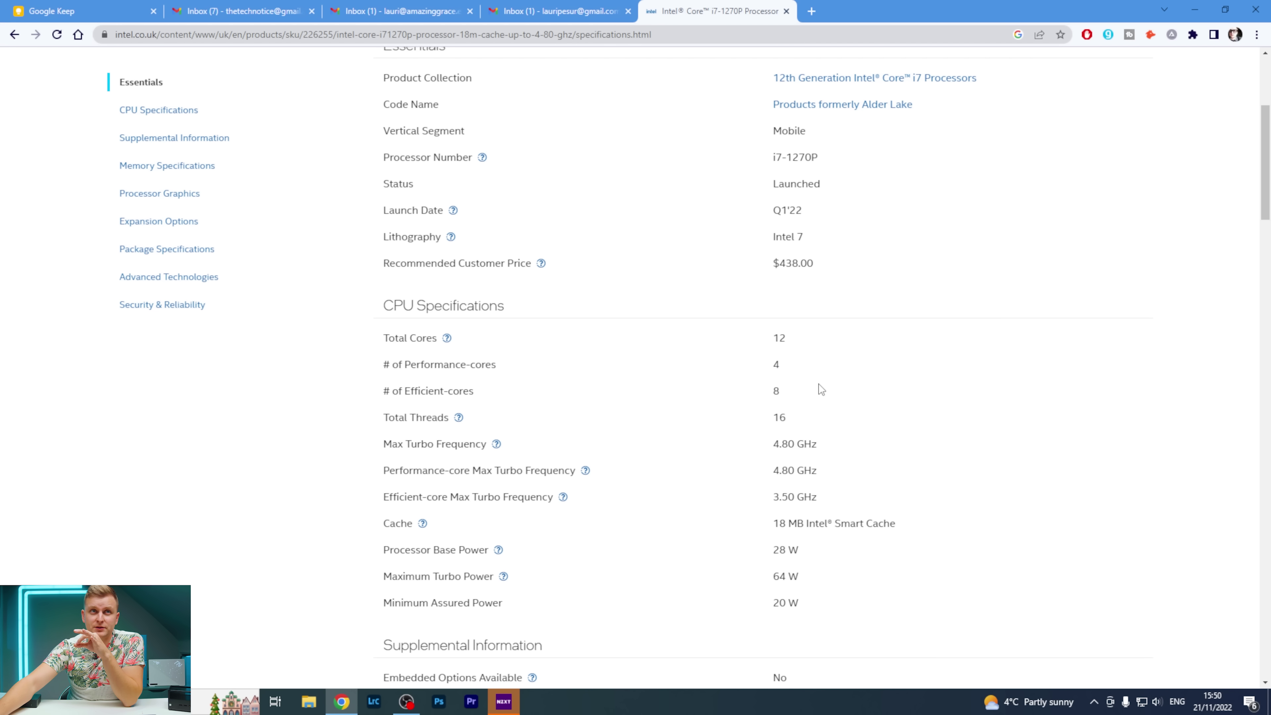
pyautogui.moveTo(820, 390); pyautogui.dragTo(755, 386)
pyautogui.scroll(-2, 838, 386)
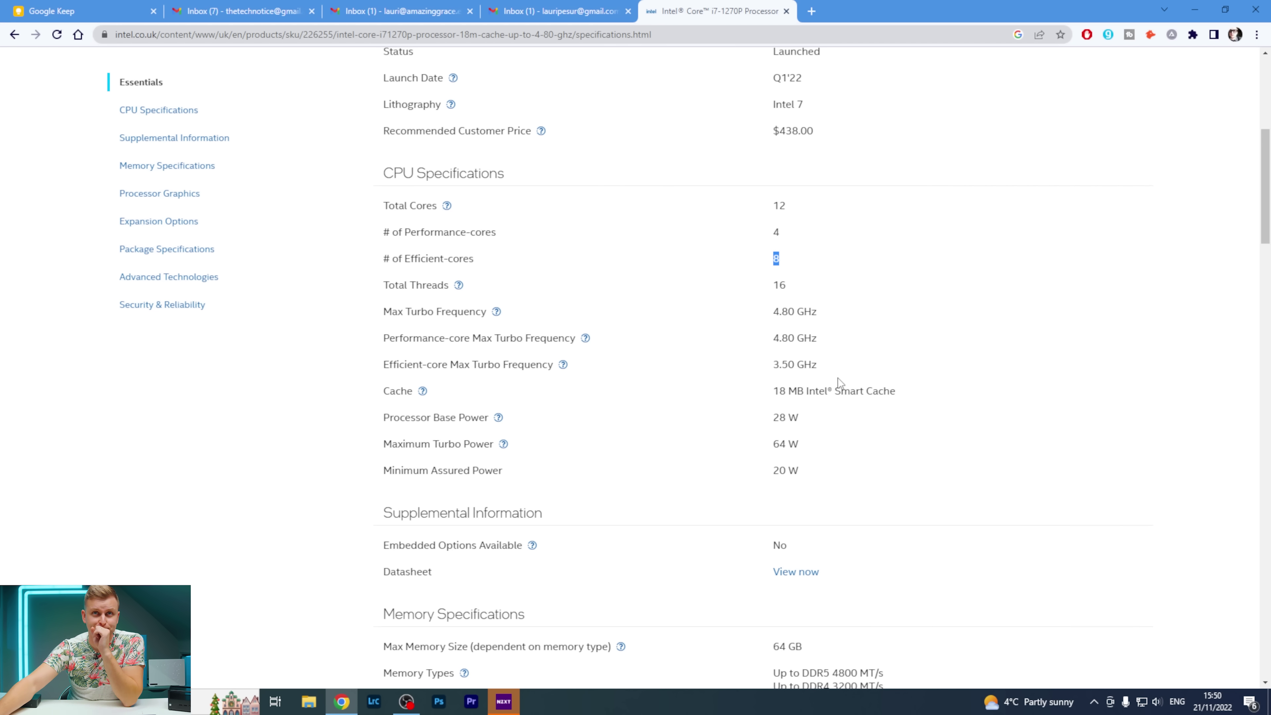
pyautogui.moveTo(826, 444); pyautogui.dragTo(780, 445)
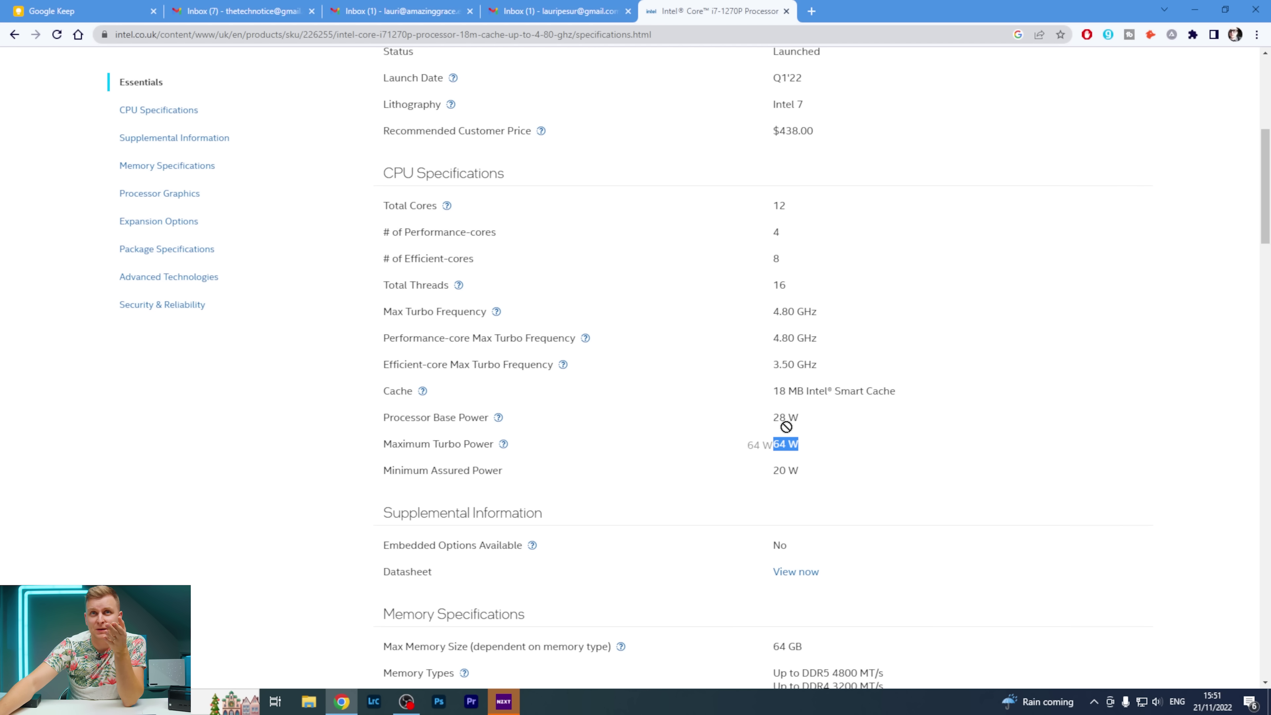
pyautogui.click(819, 422)
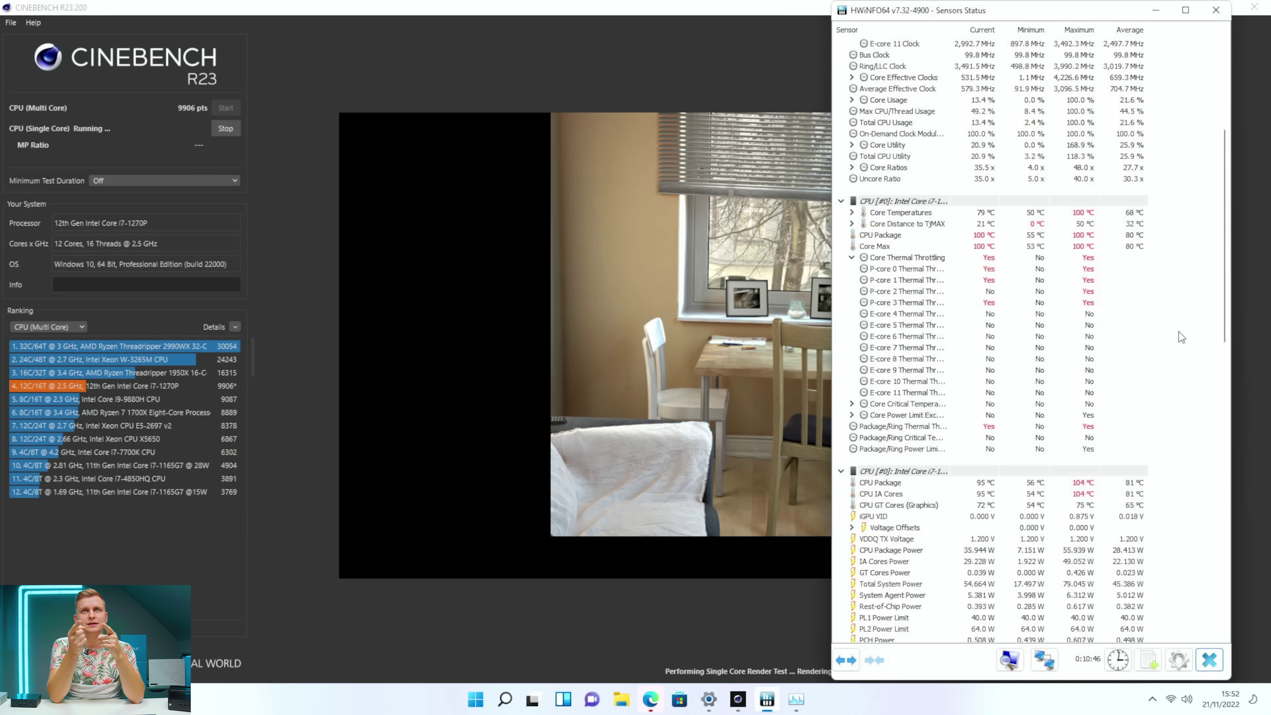
# Expand Core Temperatures in HWiNFO64 to watch every P-core and E-core during the single-core run.
pyautogui.scroll(1, 906, 300)
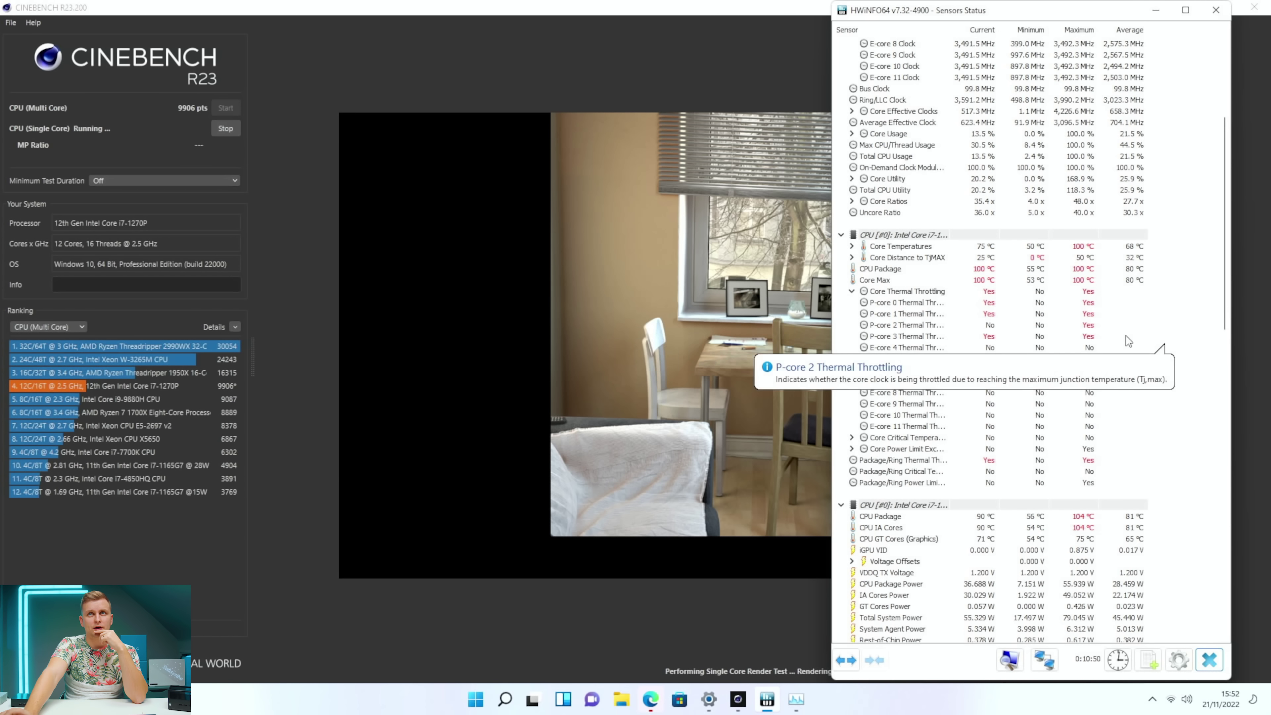
pyautogui.moveTo(873, 270)
pyautogui.scroll(4, 1192, 181)
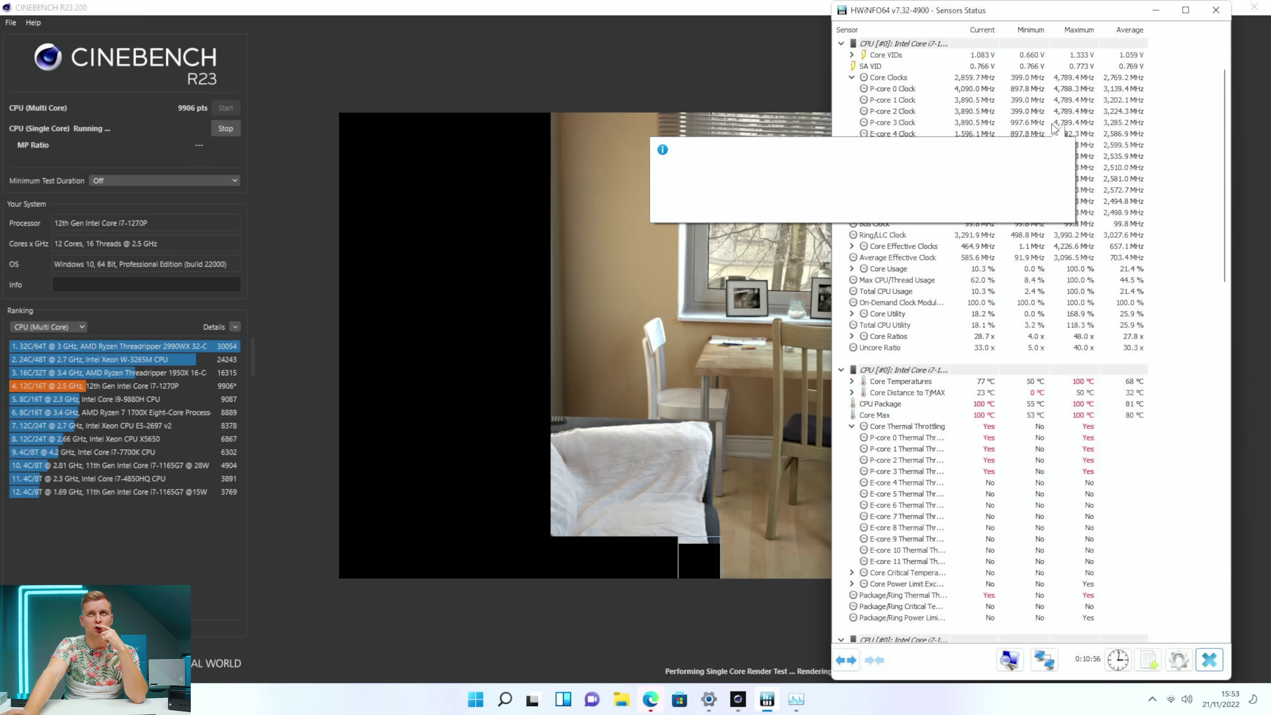
pyautogui.moveTo(972, 126)
pyautogui.scroll(-2, 973, 126)
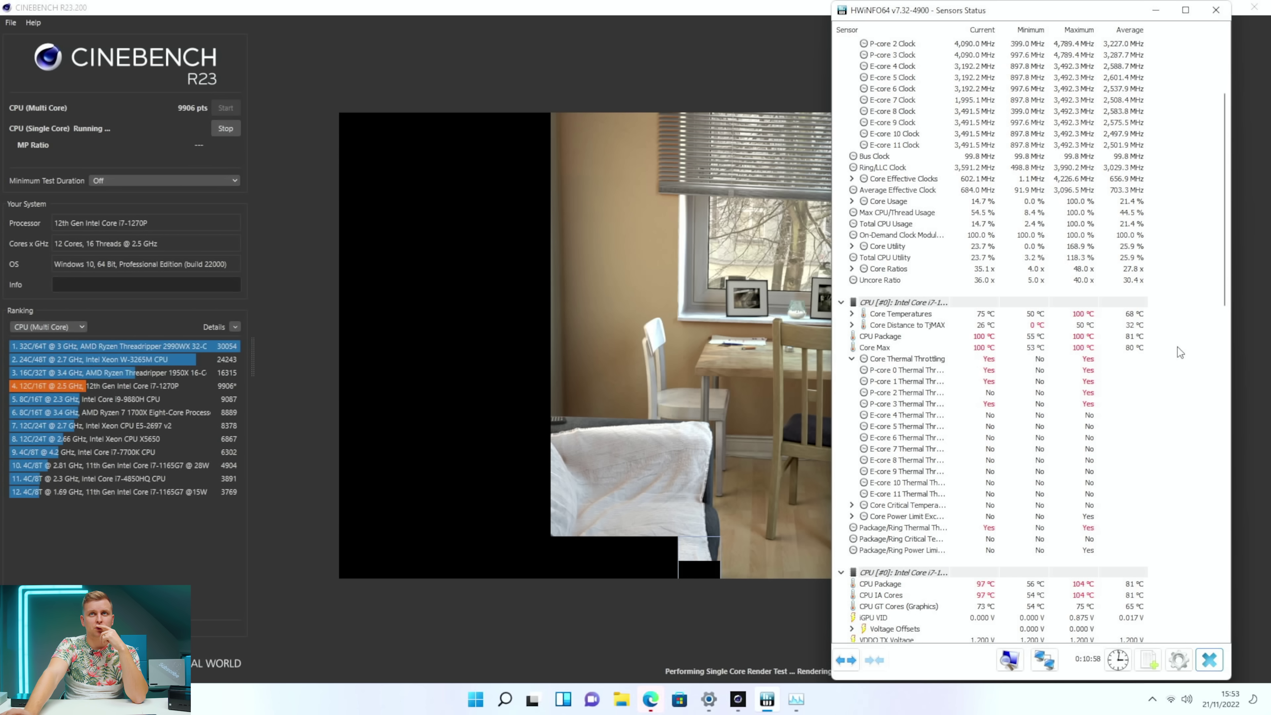
pyautogui.moveTo(840, 382)
pyautogui.click(851, 314)
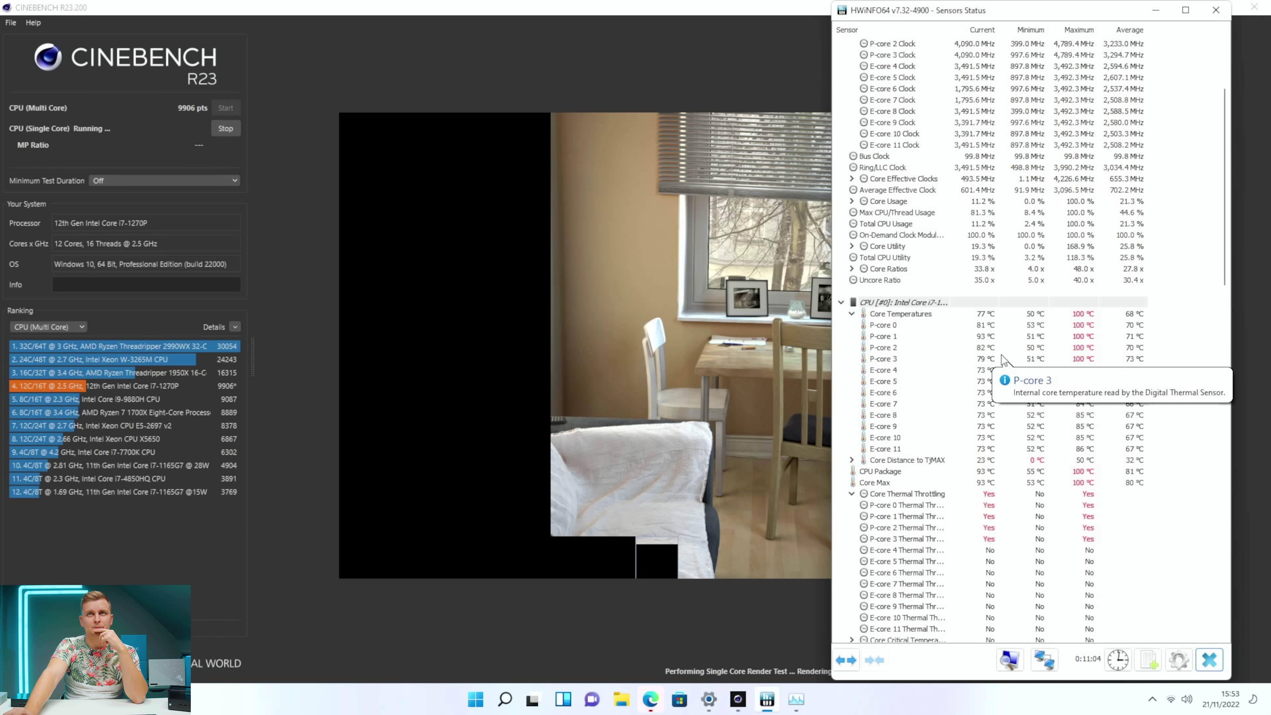
pyautogui.moveTo(1093, 360)
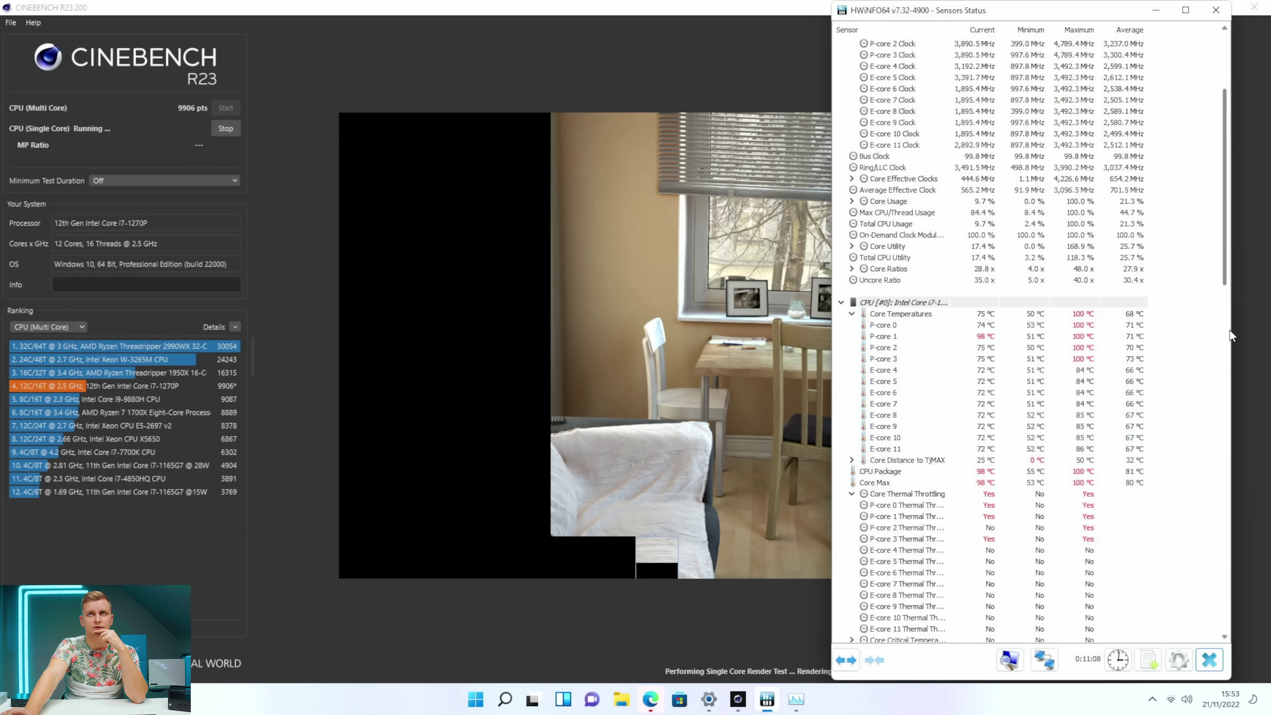
pyautogui.scroll(3, 1196, 337)
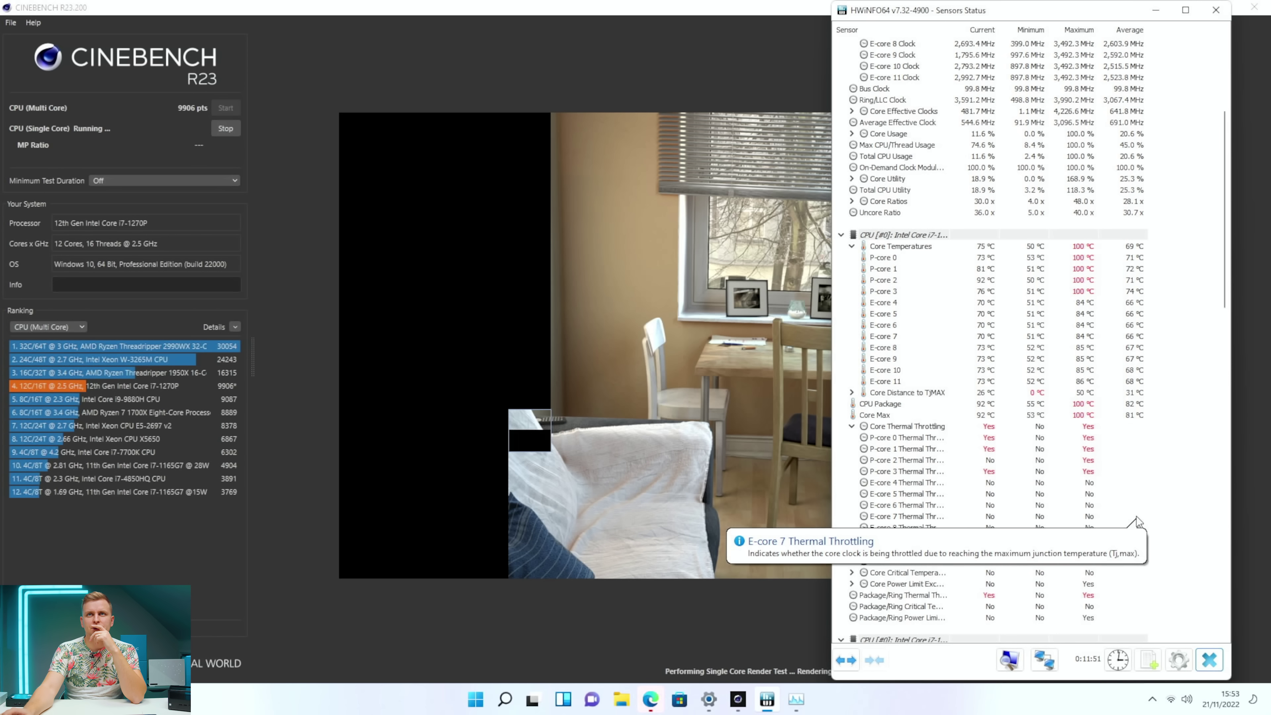
pyautogui.scroll(-1, 988, 516)
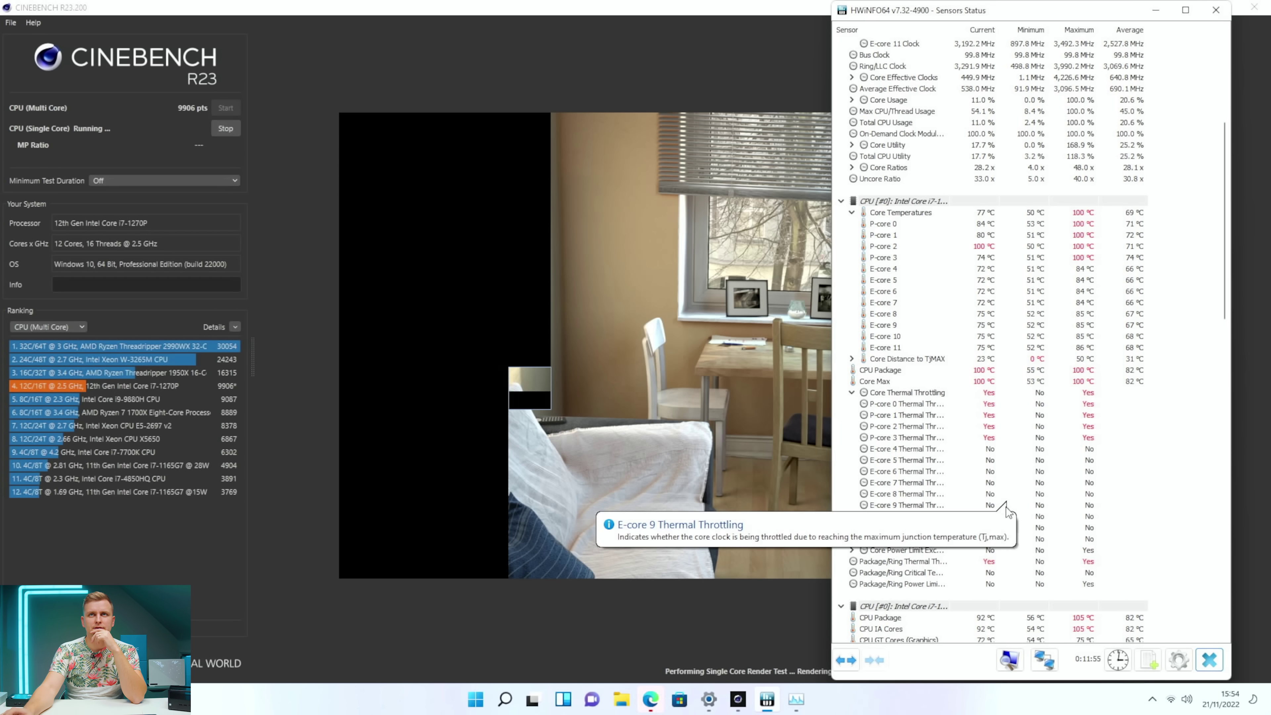
pyautogui.scroll(-9, 975, 393)
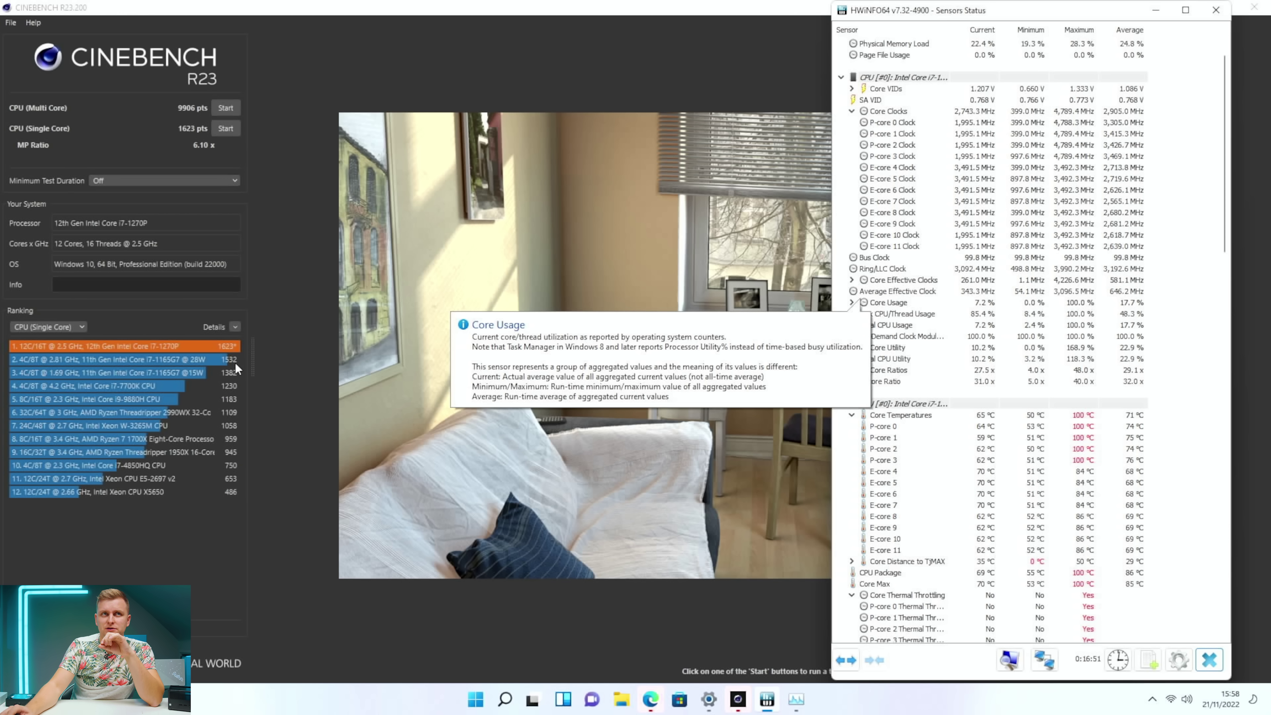
# Compare against the i7-1165G7 ranking entry: 1532 single-core, 4904 multi-core, 5.20x MP ratio.
pyautogui.moveTo(236, 365)
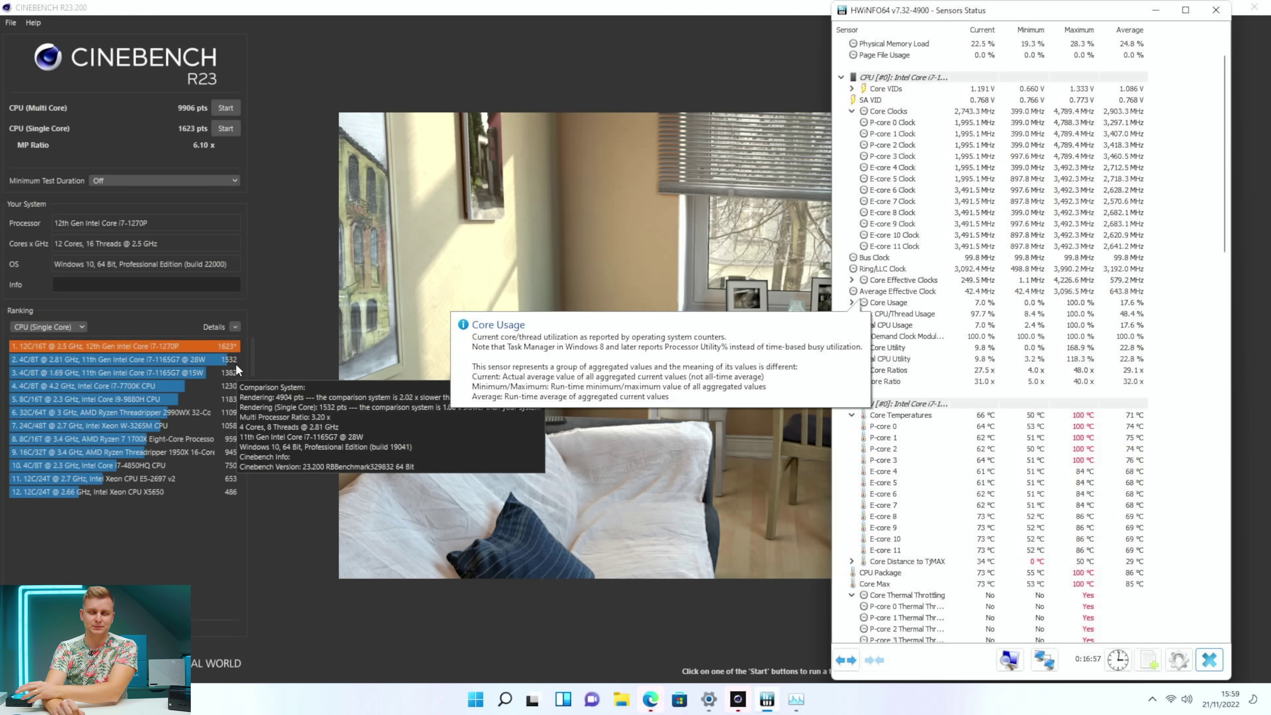
# Minimize Cinebench to reveal the desktop and bring up the Windows Start menu.
pyautogui.click(632, 609)
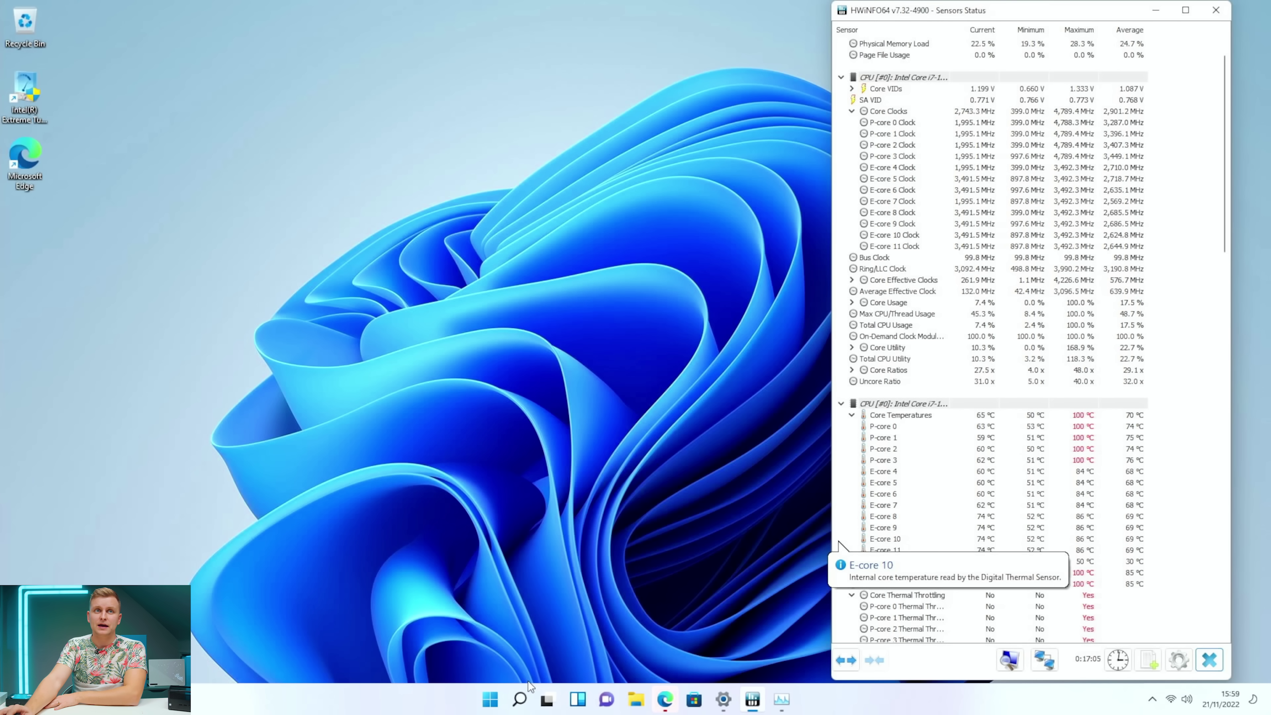
pyautogui.click(491, 699)
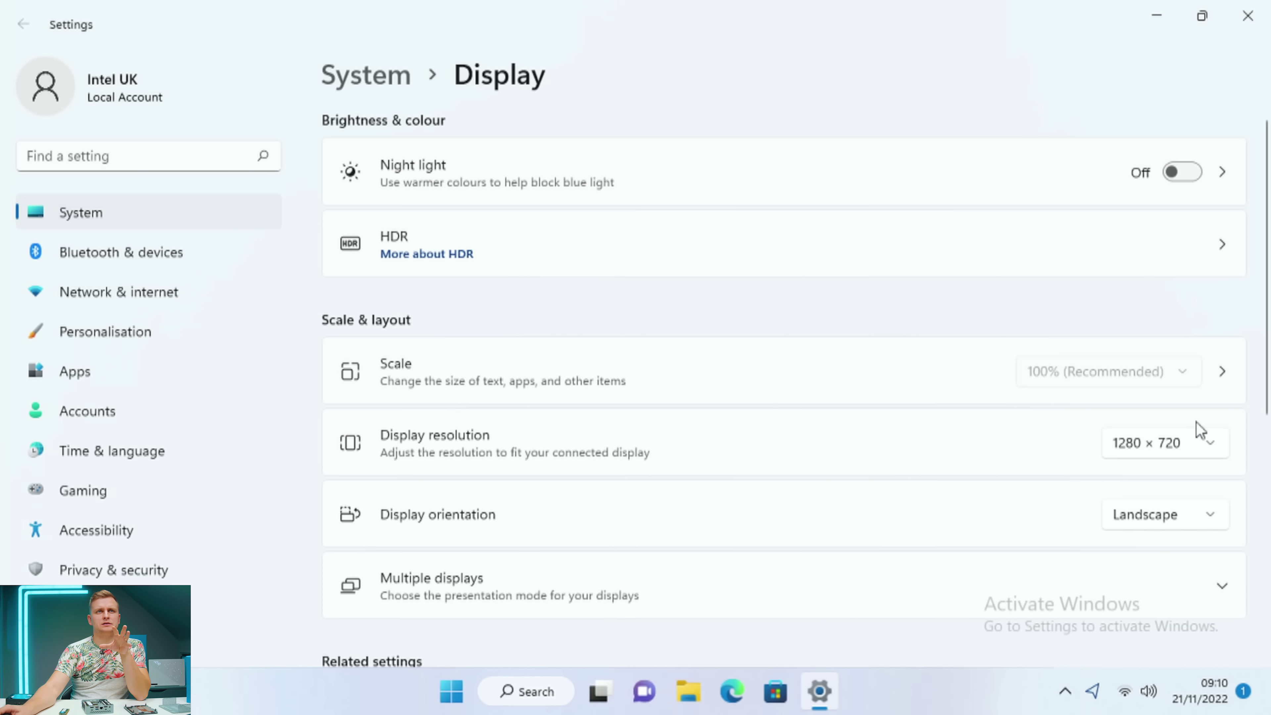
# Try a 1920 × 1080 display resolution, then revert to 1280 × 720.
pyautogui.click(1166, 443)
pyautogui.click(1146, 406)
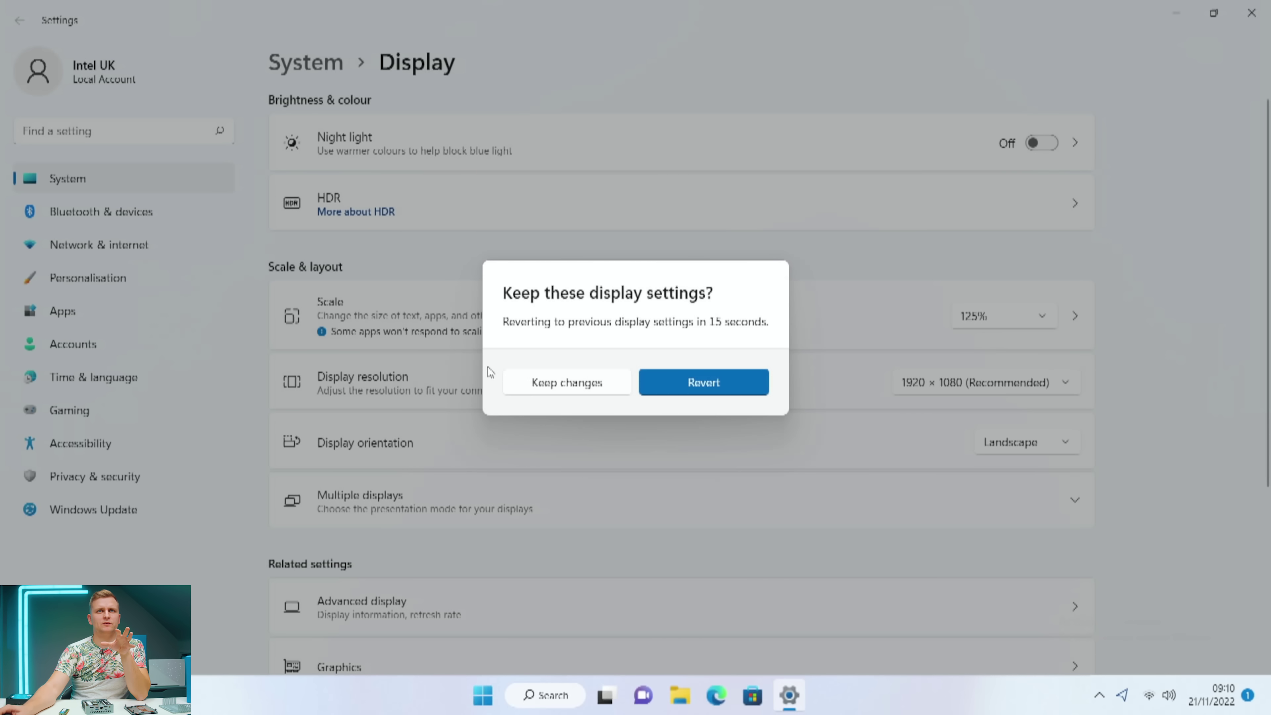
pyautogui.click(613, 391)
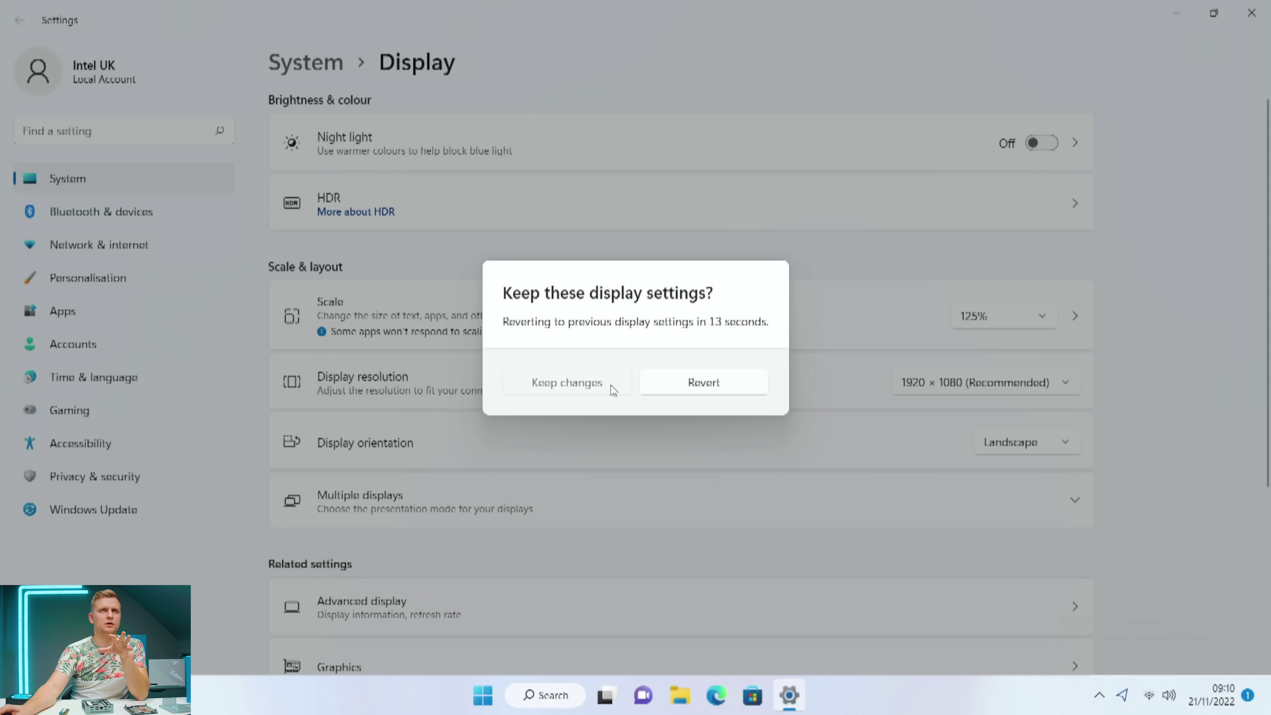
pyautogui.click(962, 389)
pyautogui.click(947, 411)
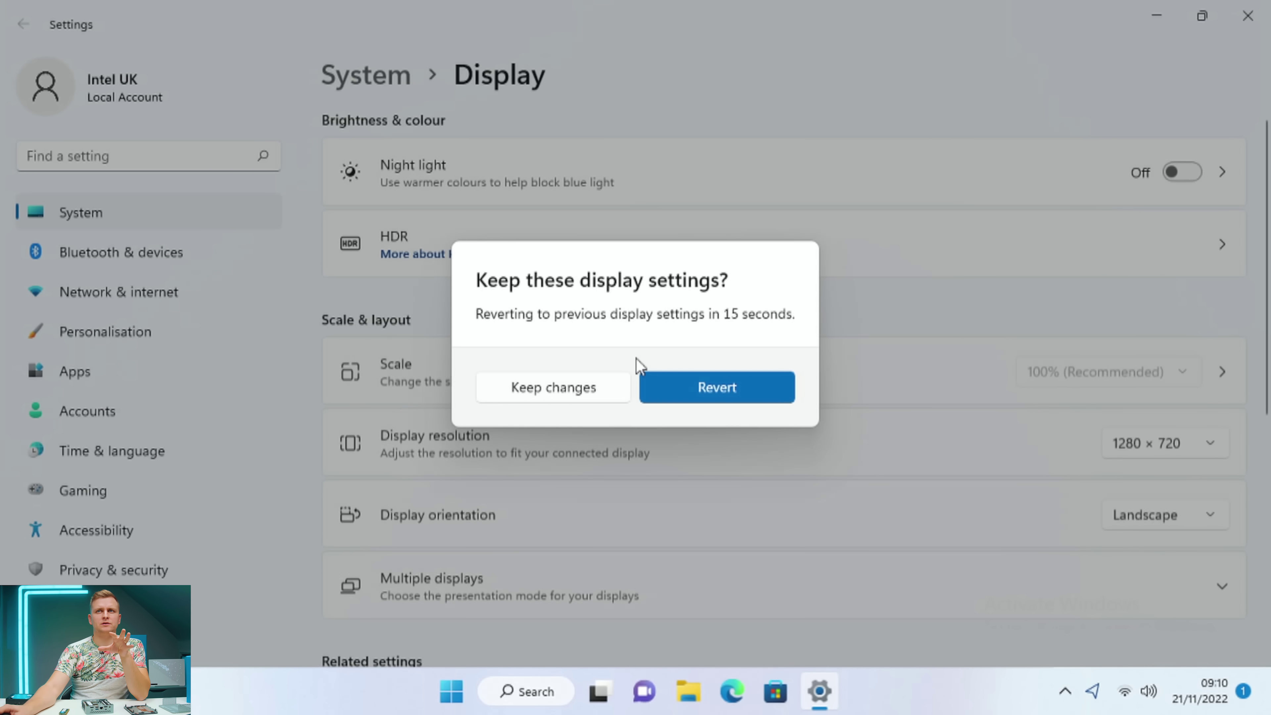
pyautogui.click(712, 395)
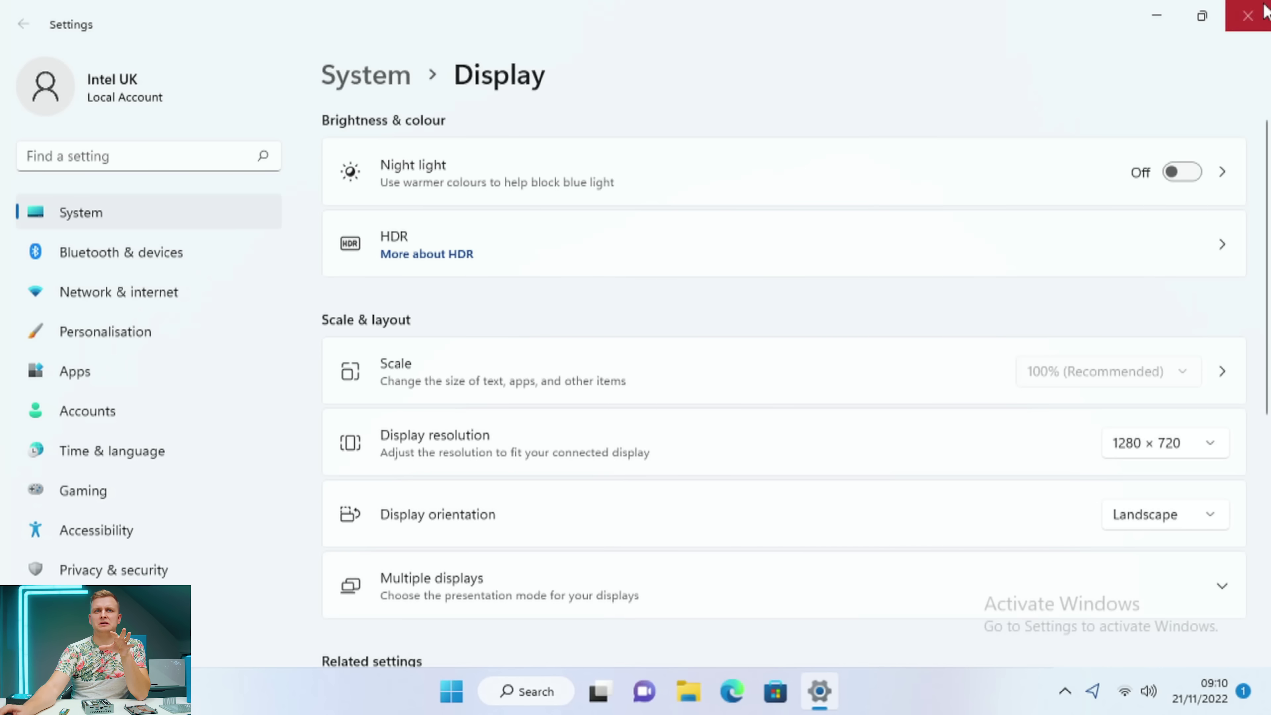
# Close Settings and show Task Manager's Performance view.
pyautogui.click(1248, 16)
pyautogui.hotkey('ctrl', 'shift', 'Escape')
pyautogui.click(83, 69)
# Check the i7-1260P CPU details, glance at Memory, then return to the CPU page.
pyautogui.click(102, 114)
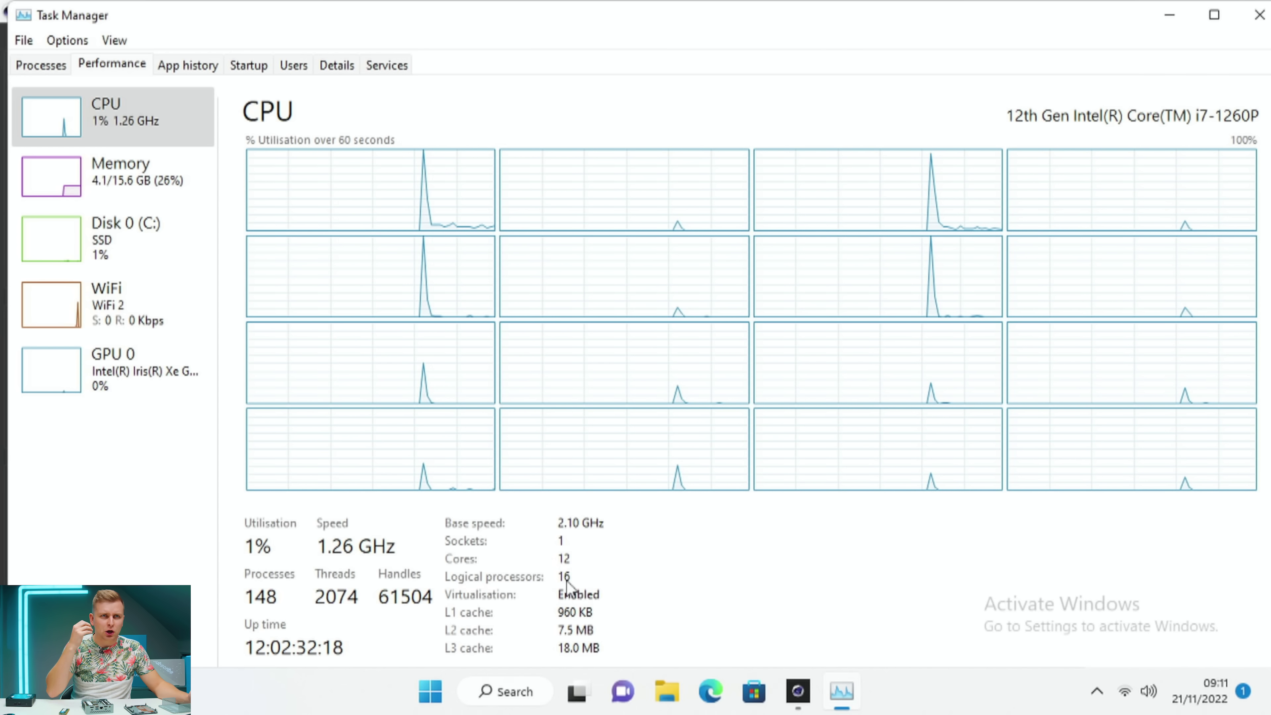
pyautogui.click(109, 198)
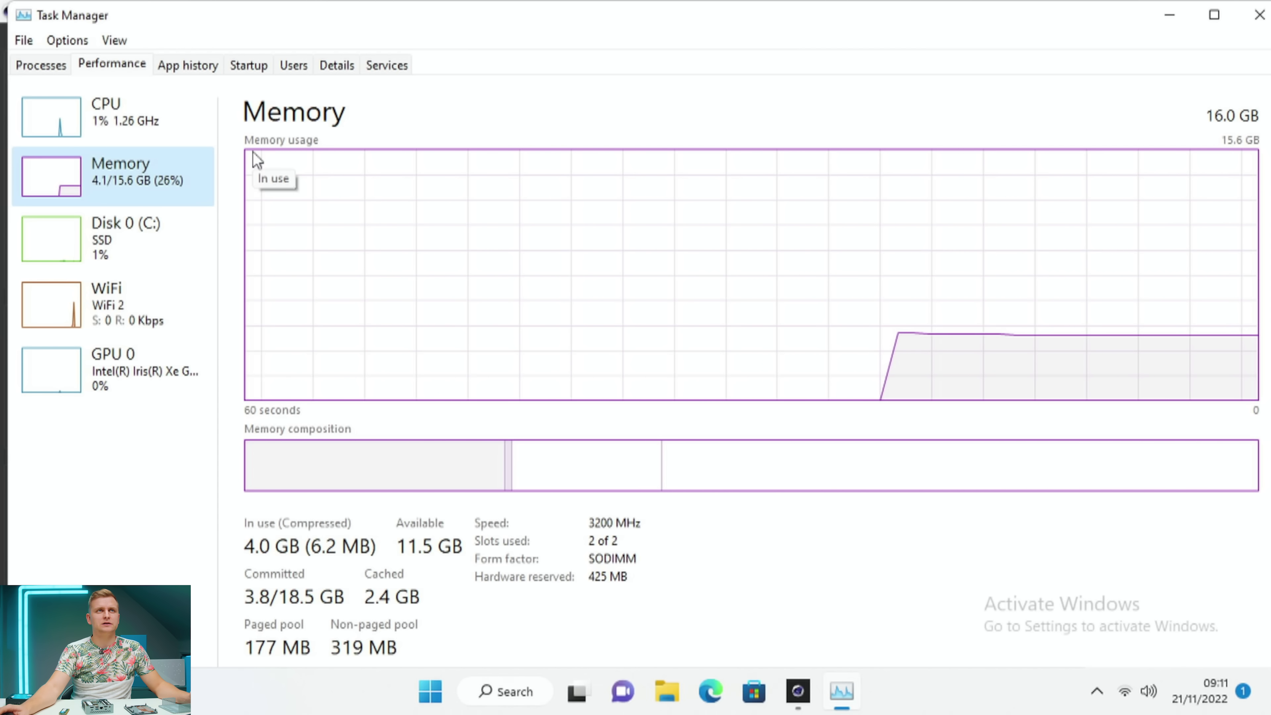
pyautogui.click(176, 133)
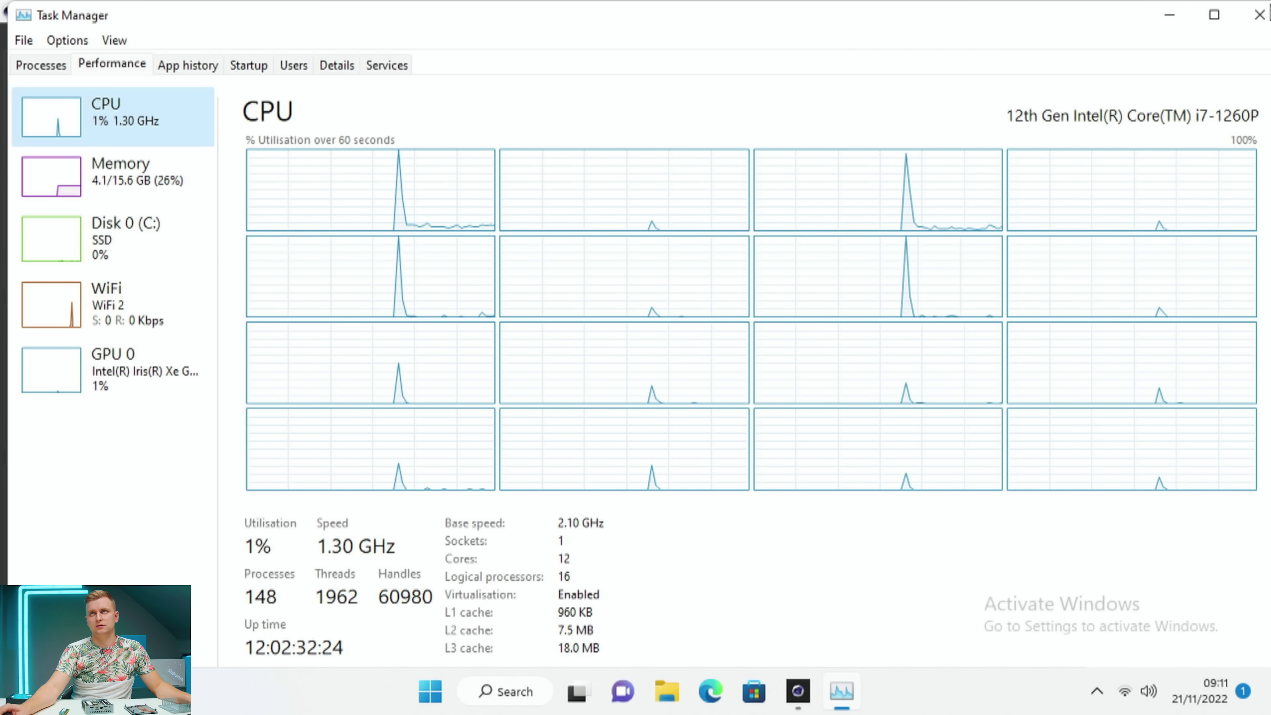
# Close Task Manager and launch HWiNFO64 in Sensors-only mode.
pyautogui.click(1258, 14)
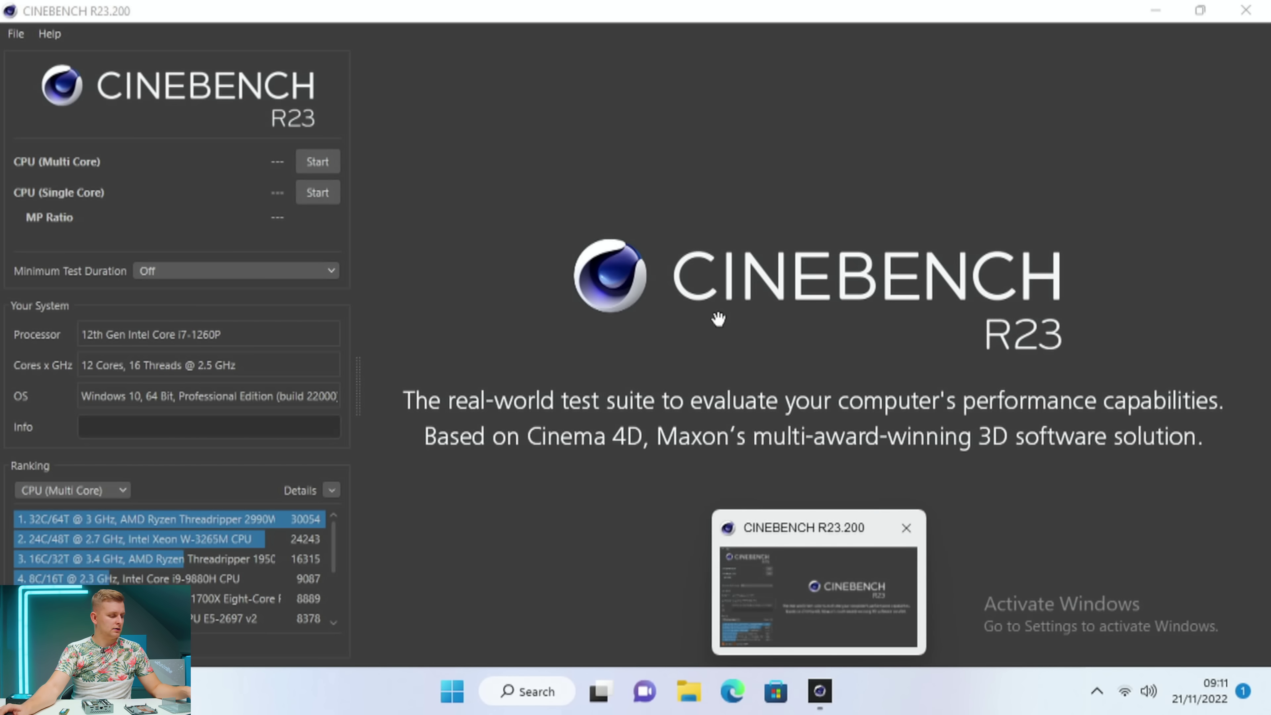
pyautogui.press('super')
pyautogui.write('h')
pyautogui.press('Return')
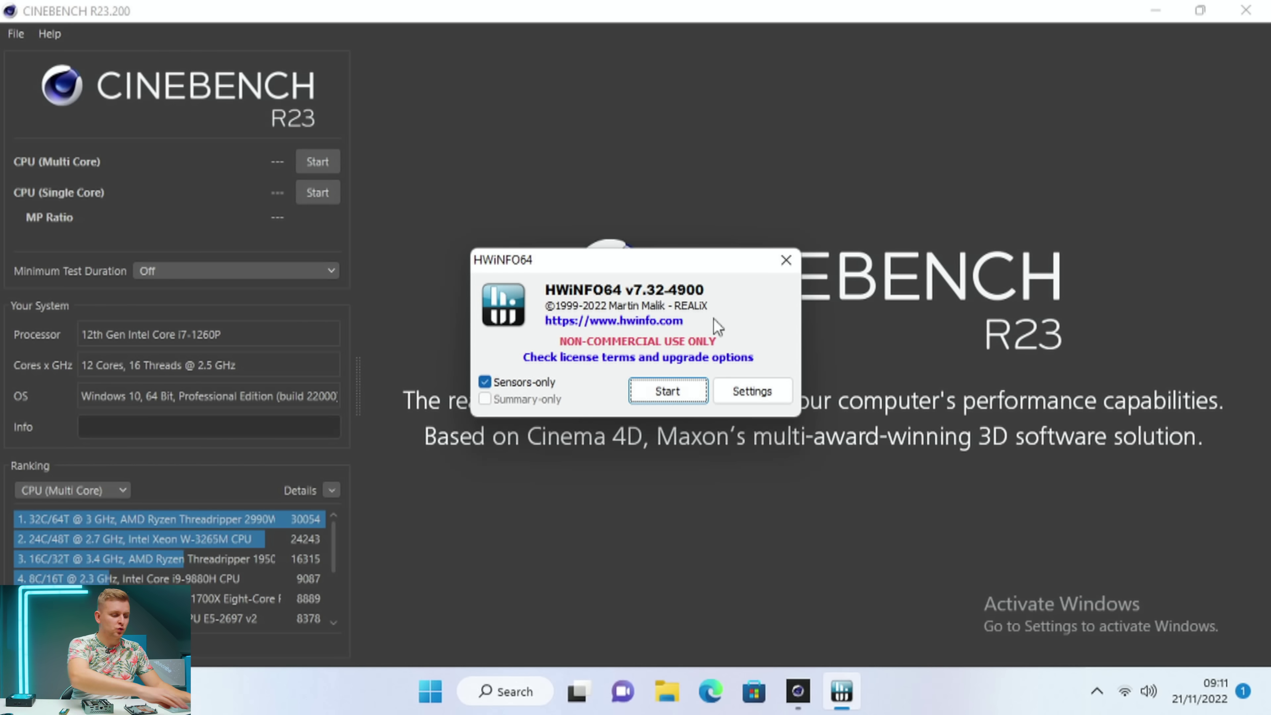
pyautogui.press('Return')
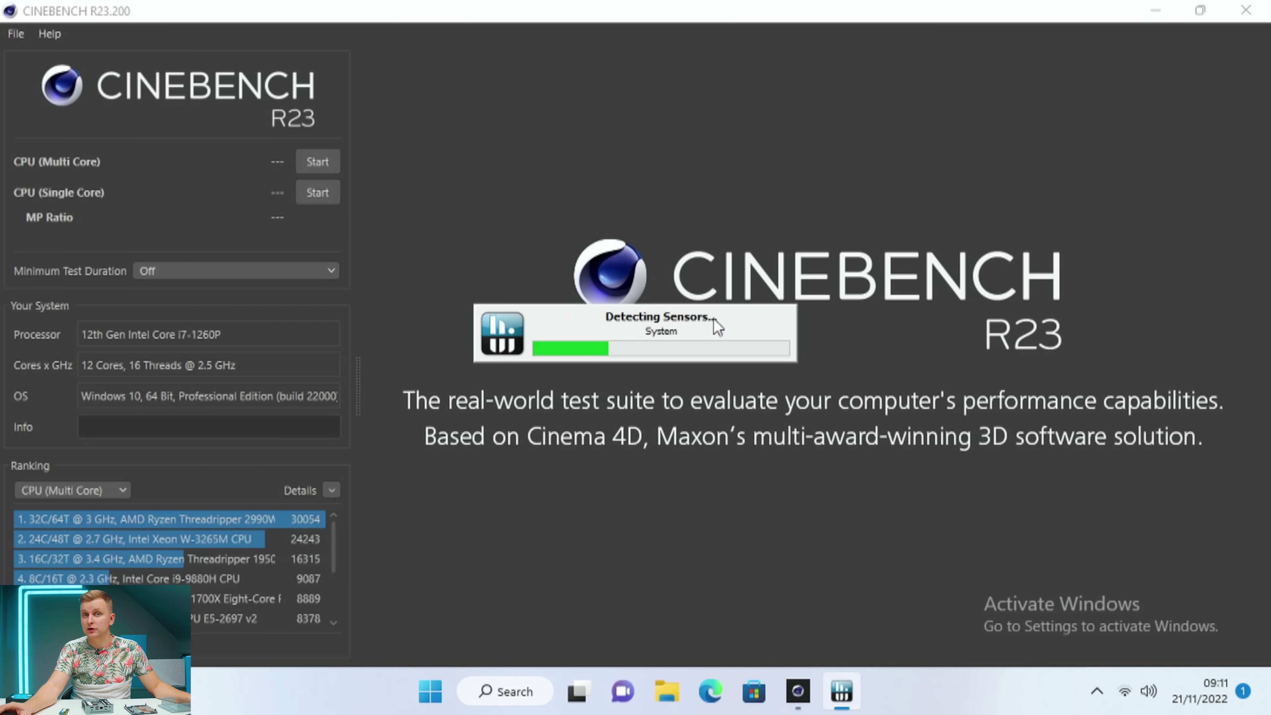
# Reset the HWiNFO64 minimum, maximum and average sensor statistics.
pyautogui.scroll(-10, 1174, 261)
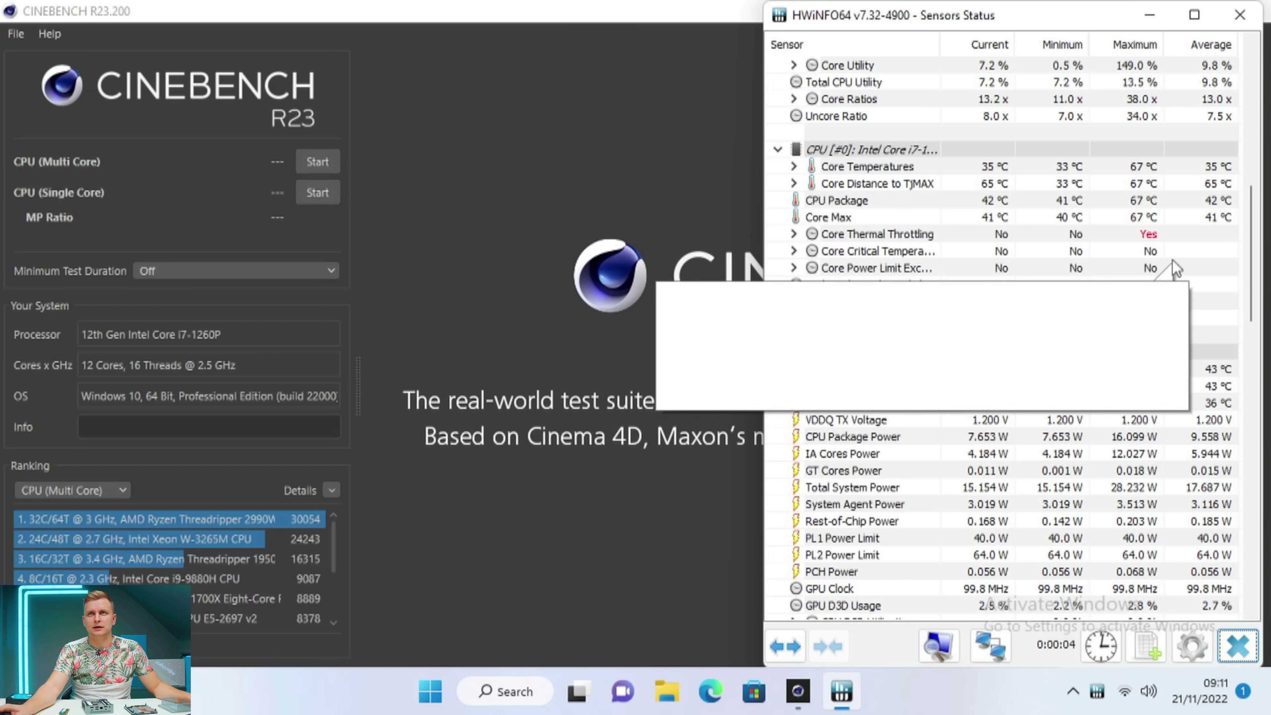
pyautogui.click(1101, 645)
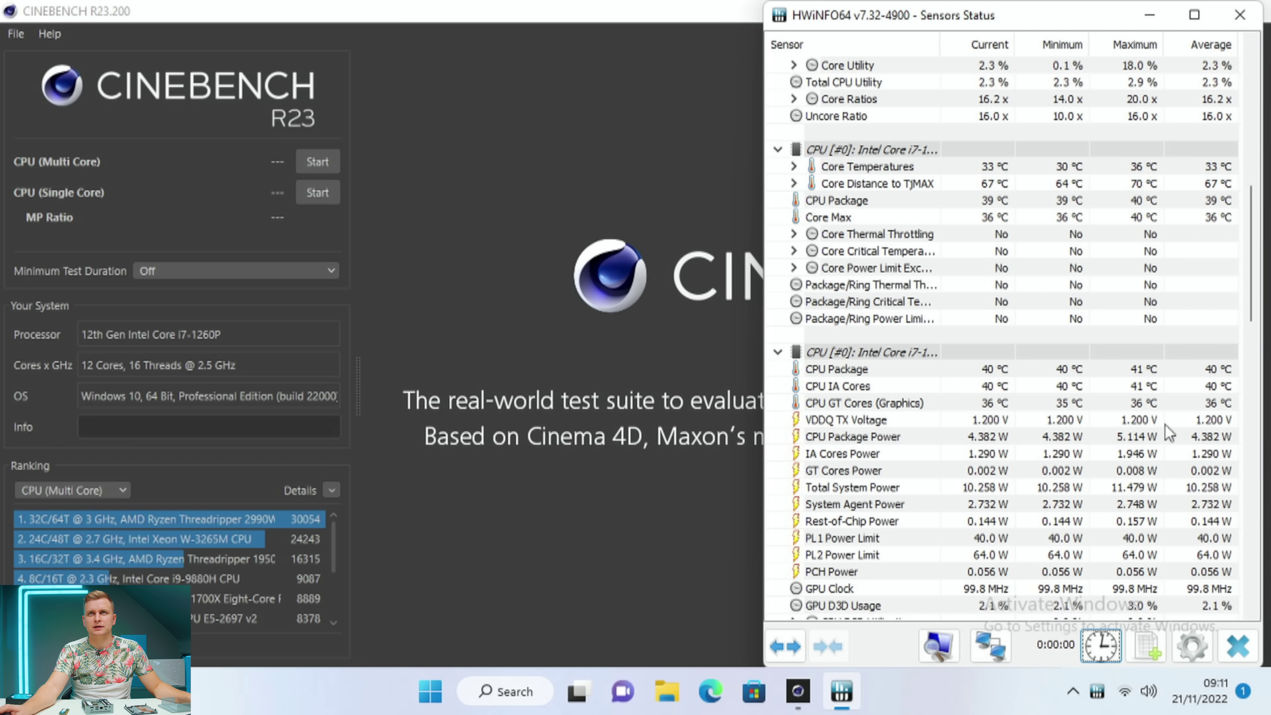
pyautogui.scroll(-2, 1174, 311)
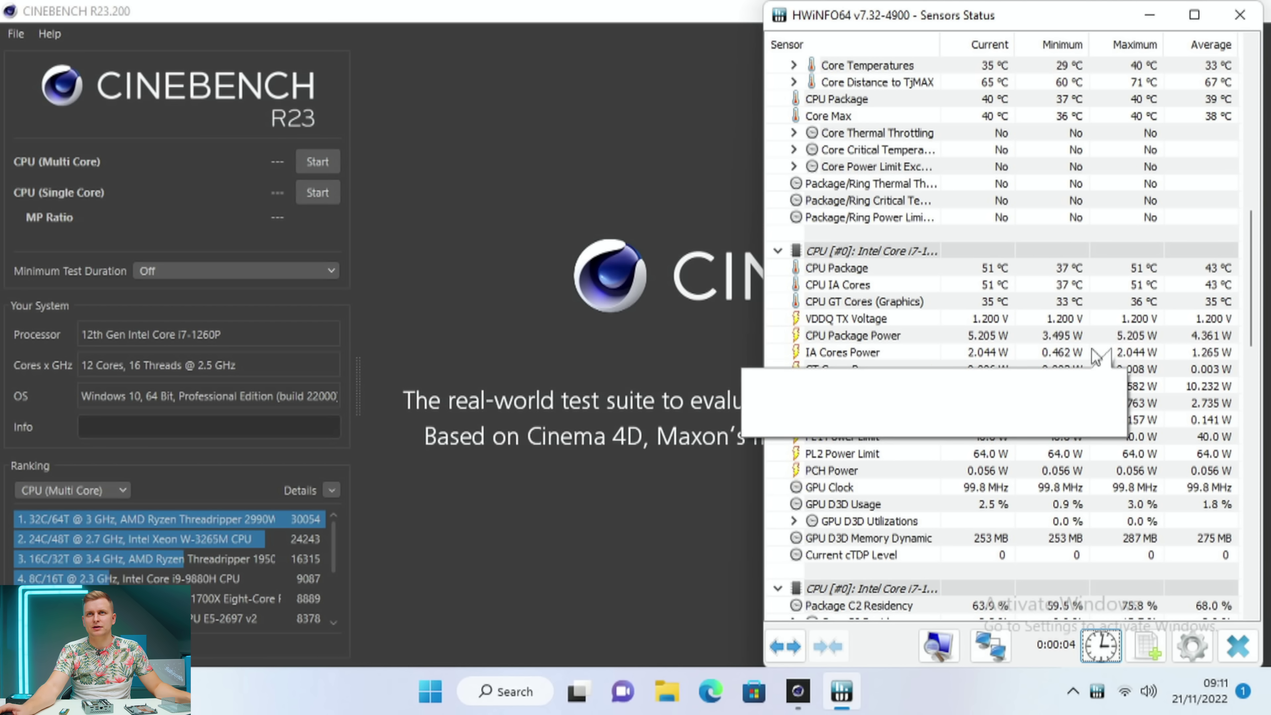
pyautogui.moveTo(1056, 351)
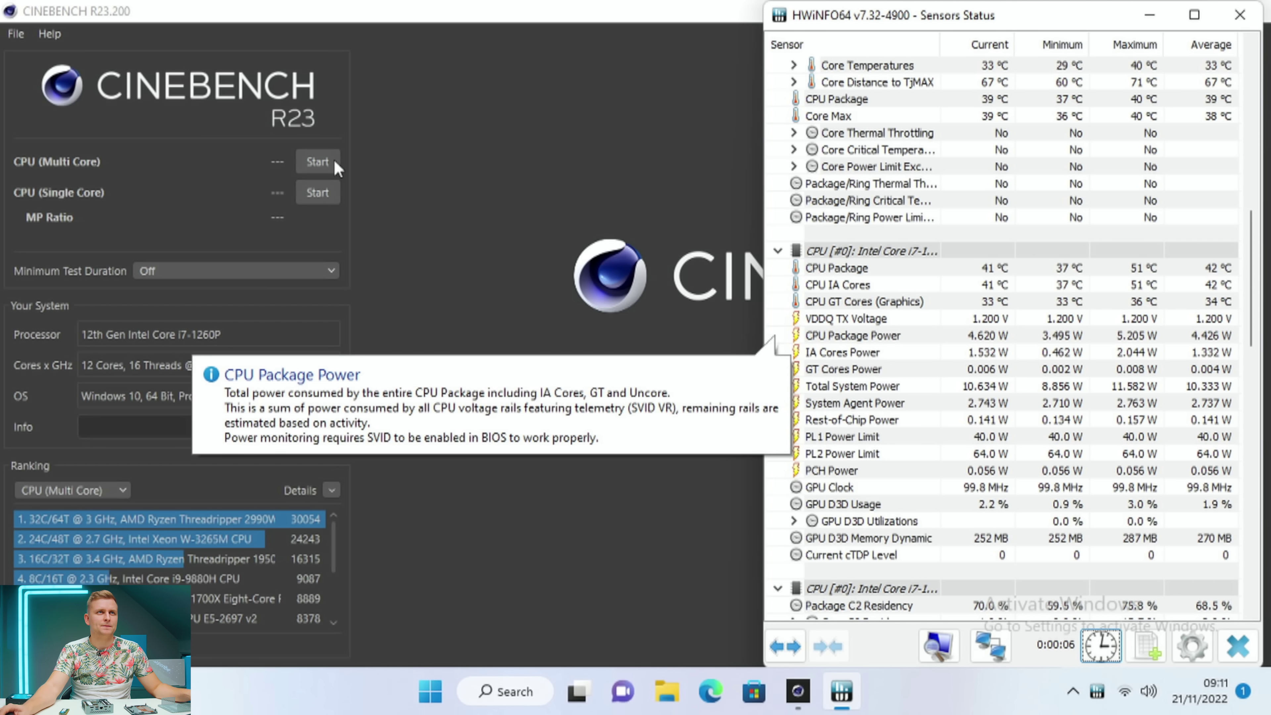
# Start the Cinebench R23 multi-core run and bring HWiNFO64's sensor readings to the front.
pyautogui.click(329, 144)
pyautogui.hotkey('alt', 'Tab')
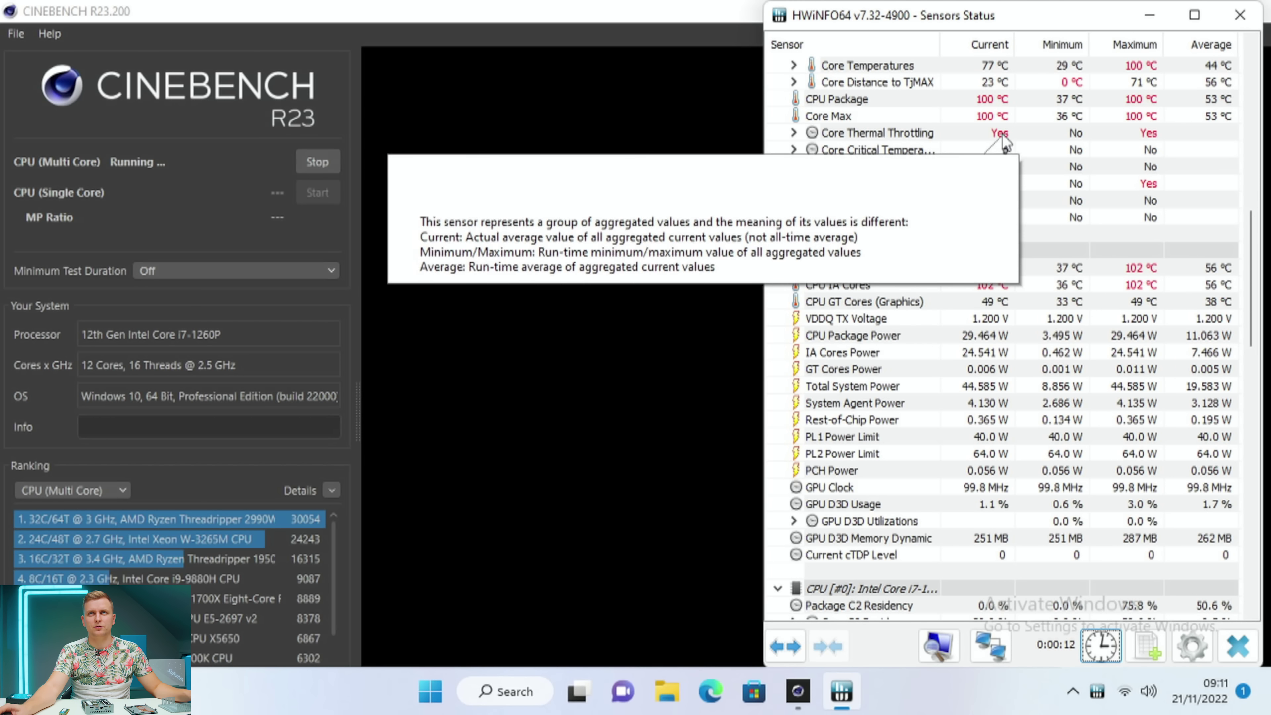
pyautogui.moveTo(1194, 293)
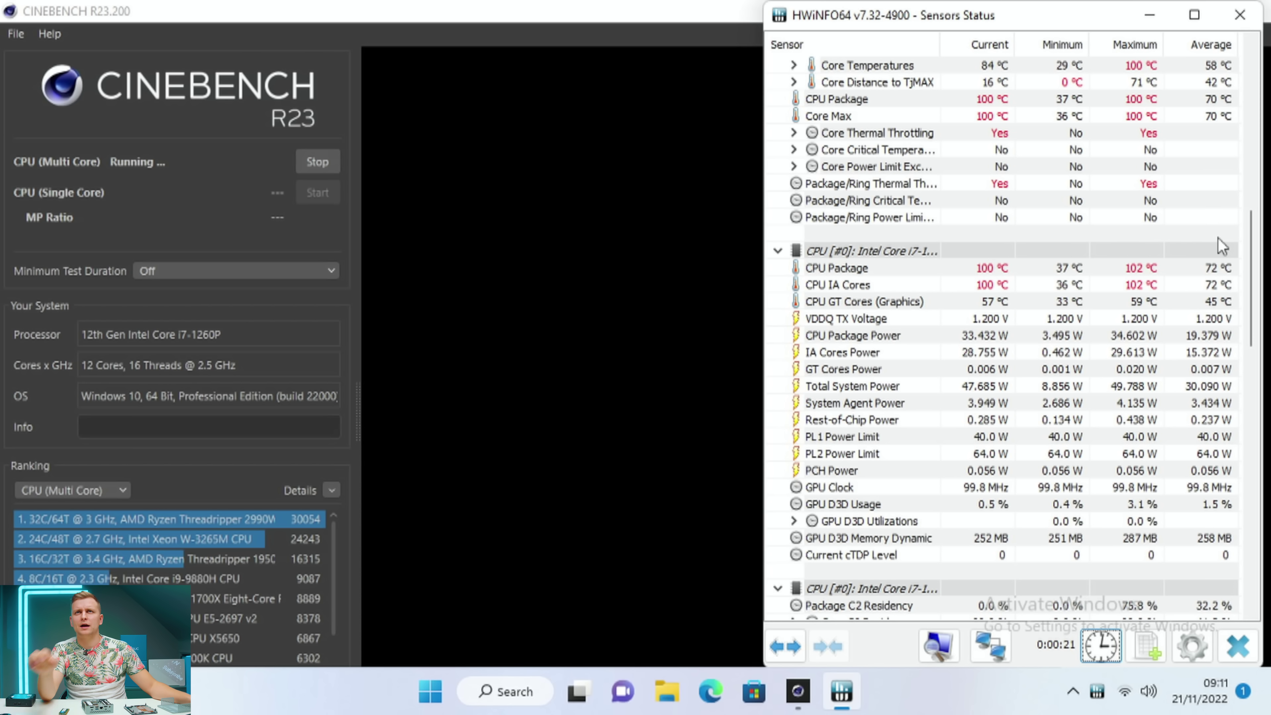
pyautogui.scroll(2, 1220, 244)
# Watch HWiNFO64's per-core temperatures as the multi-core run finishes at 9045 pts.
pyautogui.moveTo(916, 213)
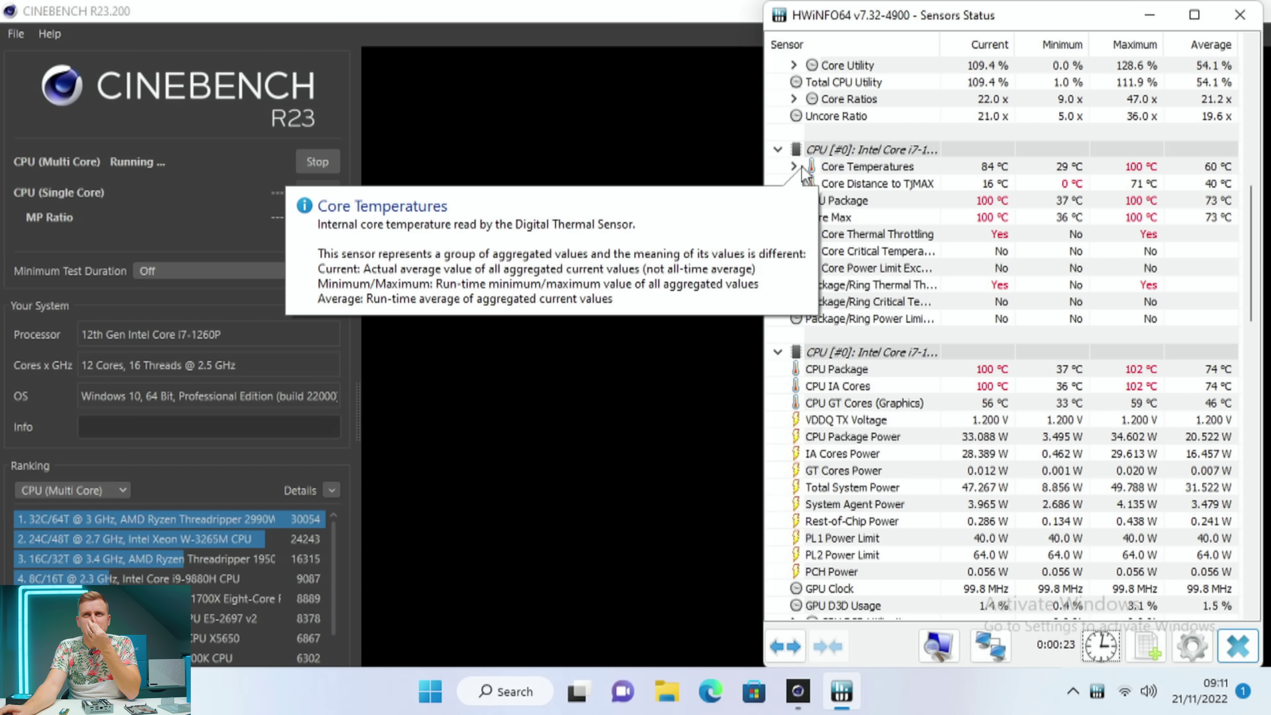
pyautogui.click(794, 167)
pyautogui.scroll(-1, 1167, 381)
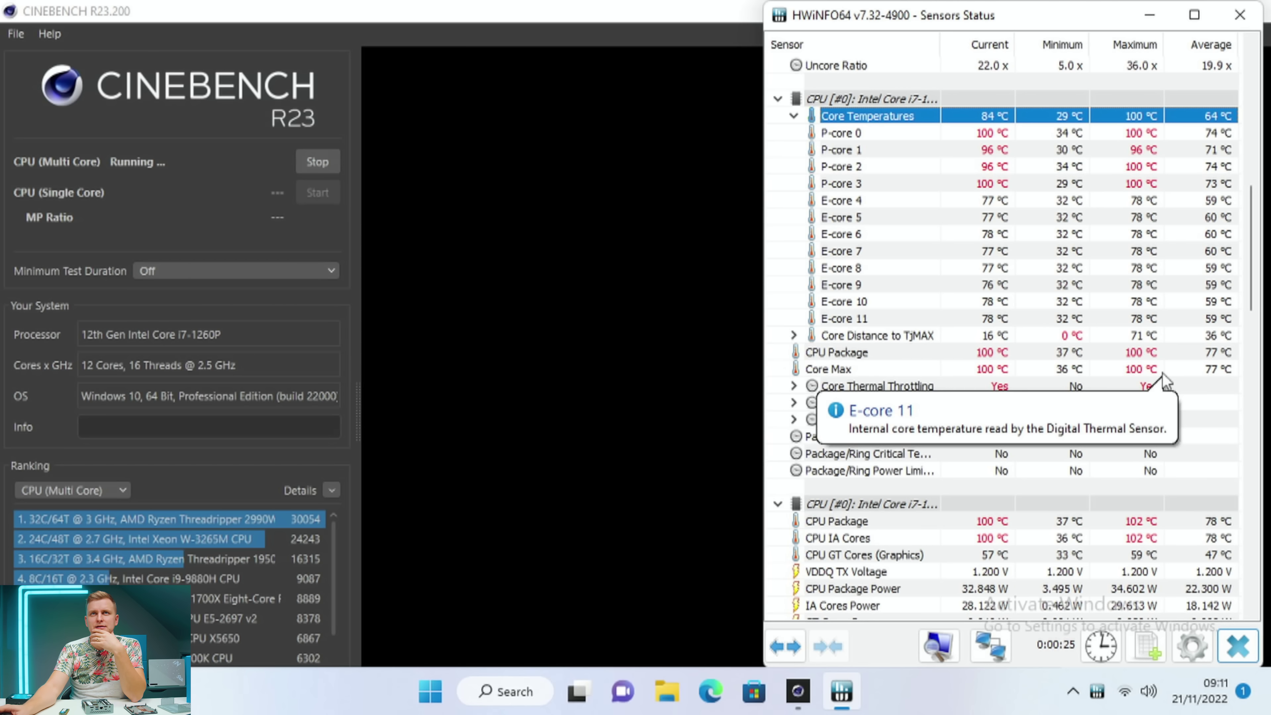
pyautogui.moveTo(1236, 421)
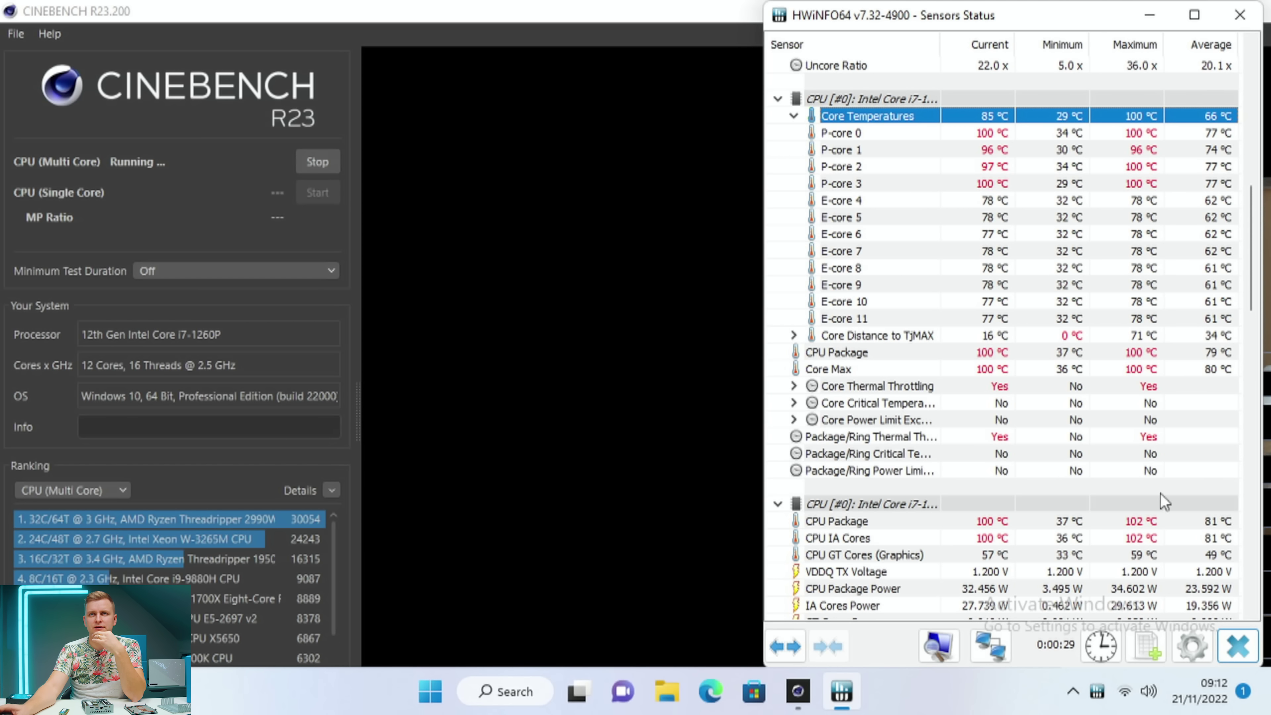
pyautogui.scroll(-2, 1186, 341)
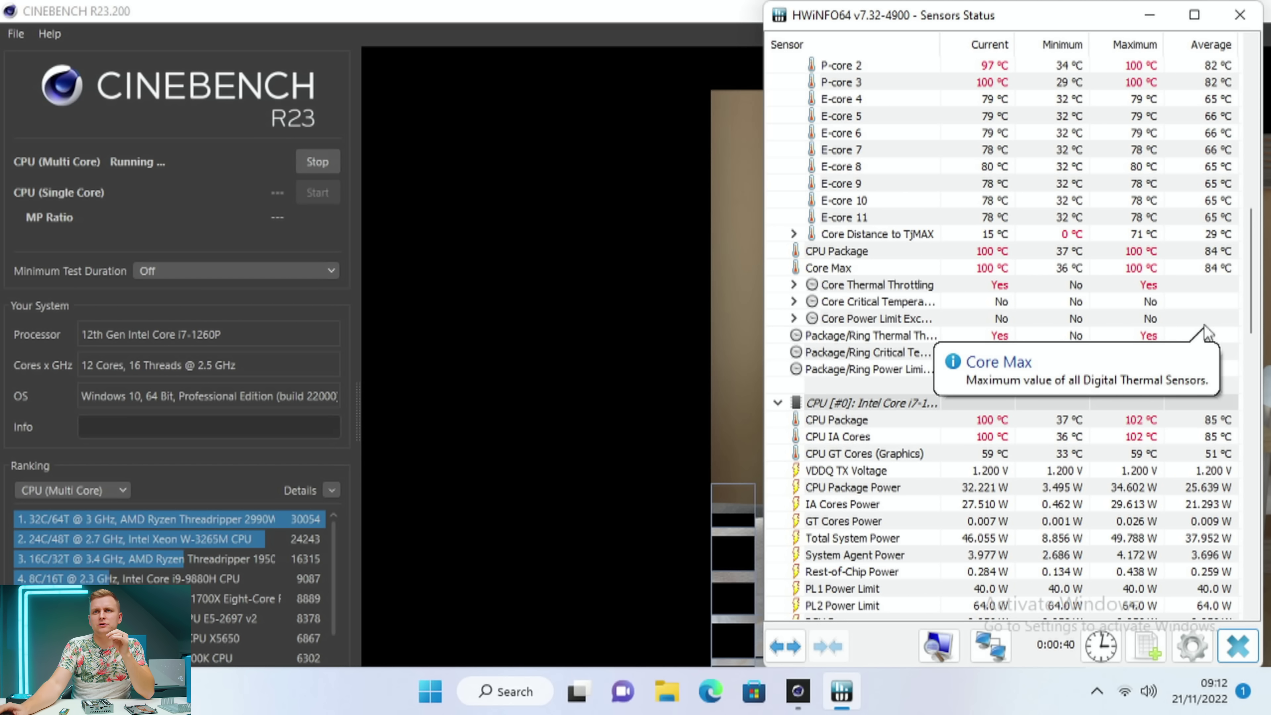
pyautogui.moveTo(1137, 542)
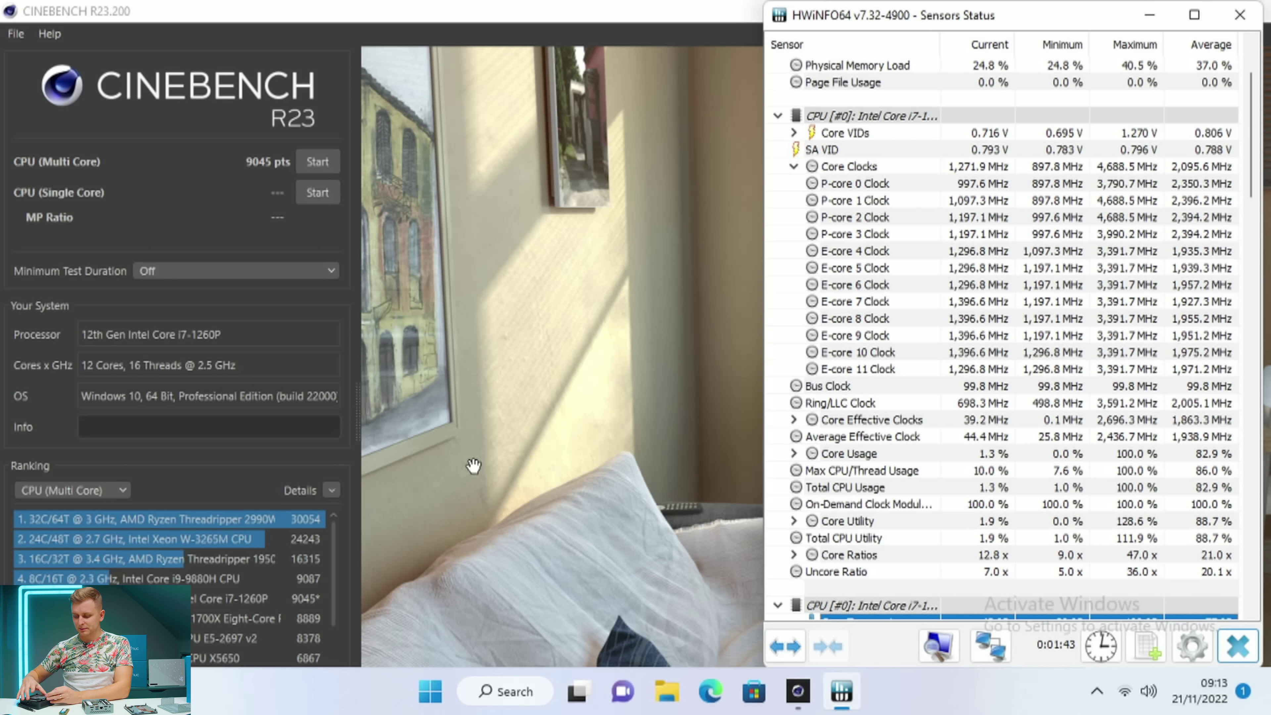
pyautogui.moveTo(940, 458)
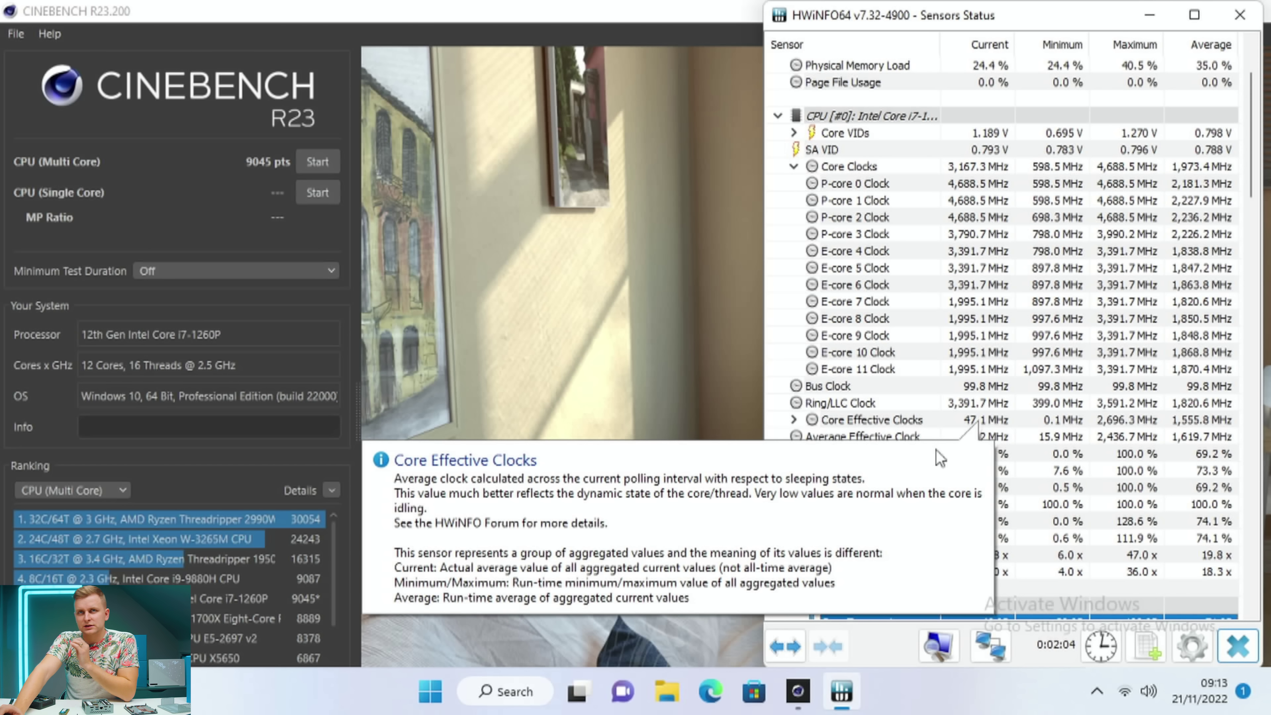
pyautogui.scroll(-8, 940, 458)
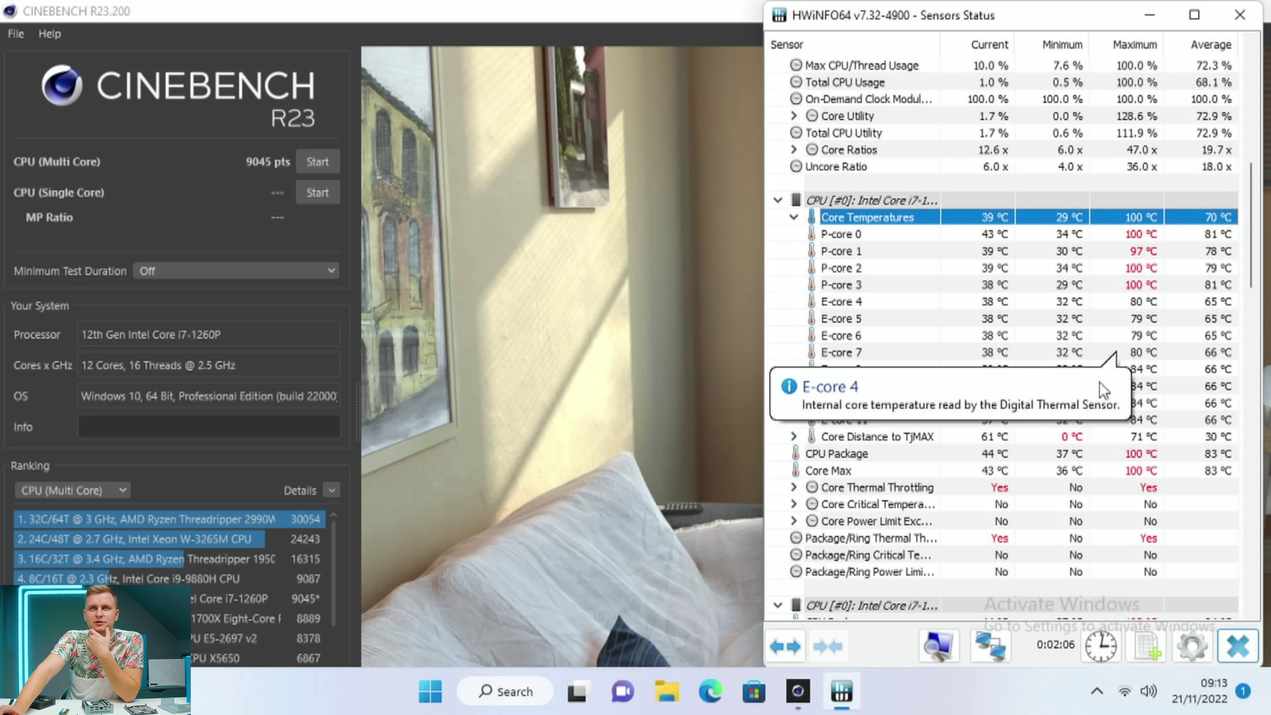
# Start the CPU (Single Core) test and check HWiNFO64's temperatures and power readings.
pyautogui.click(318, 192)
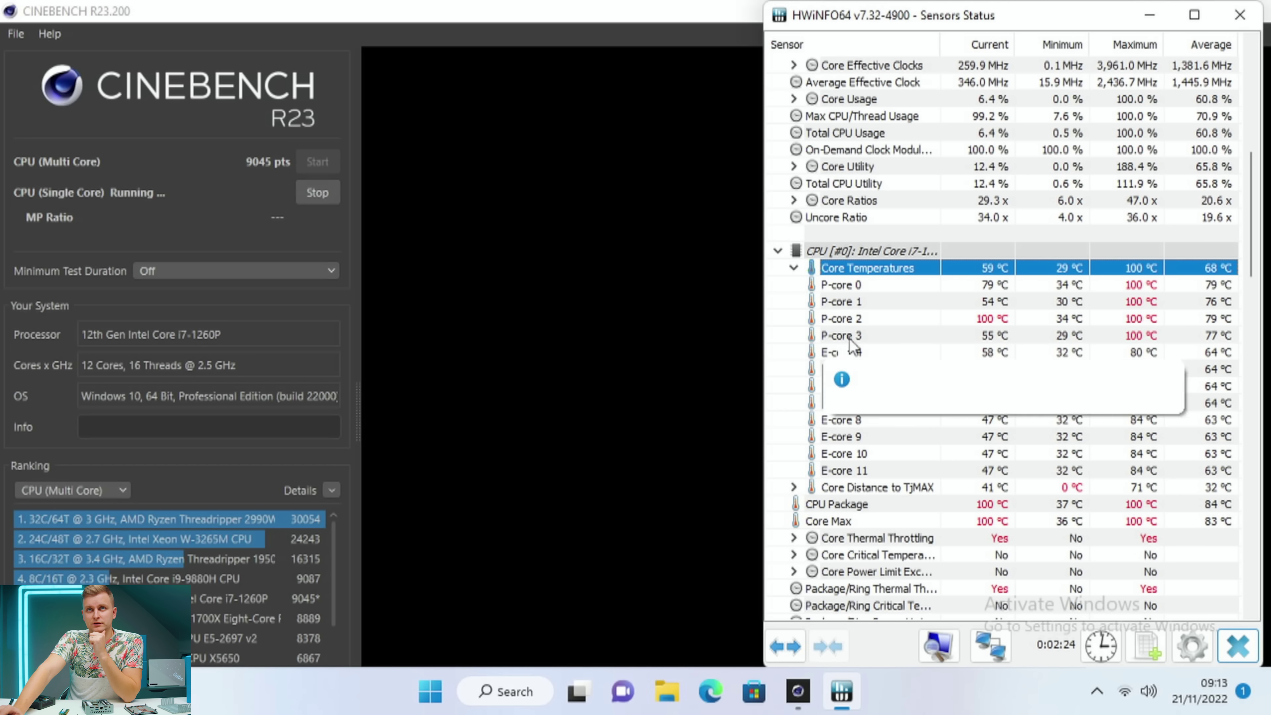
pyautogui.scroll(-5, 811, 273)
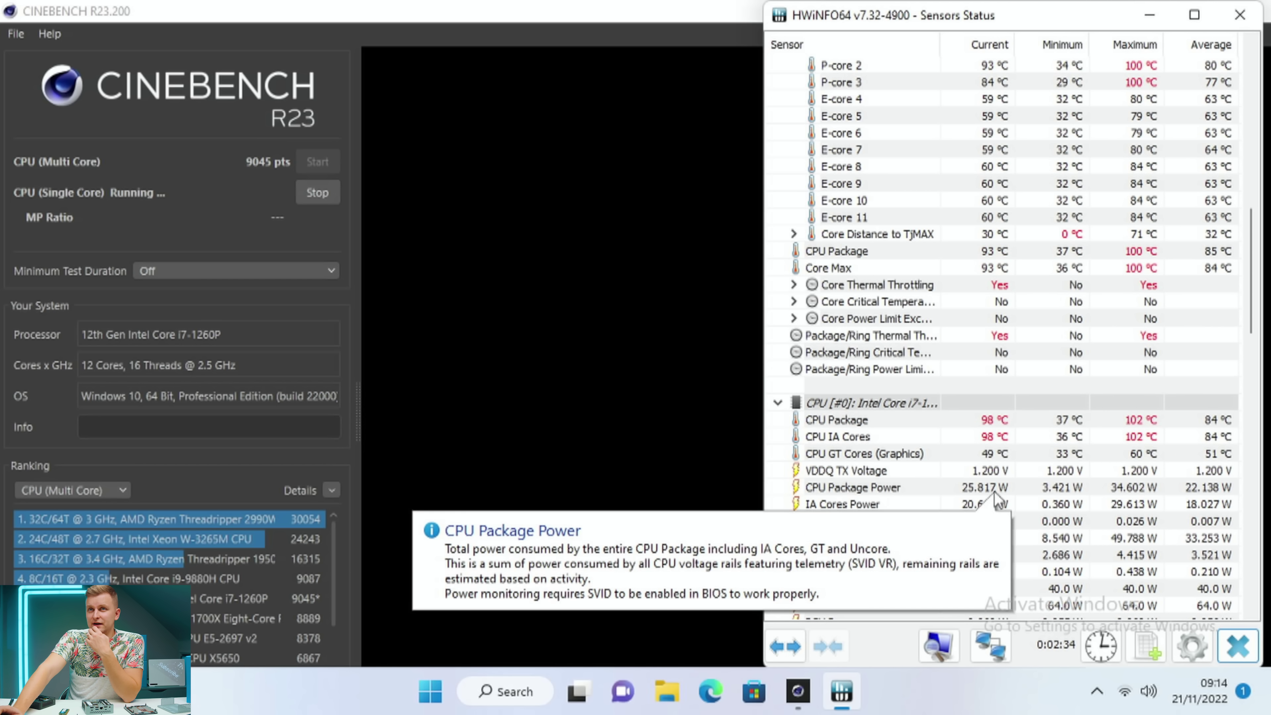
pyautogui.scroll(12, 996, 499)
pyautogui.scroll(-1, 922, 391)
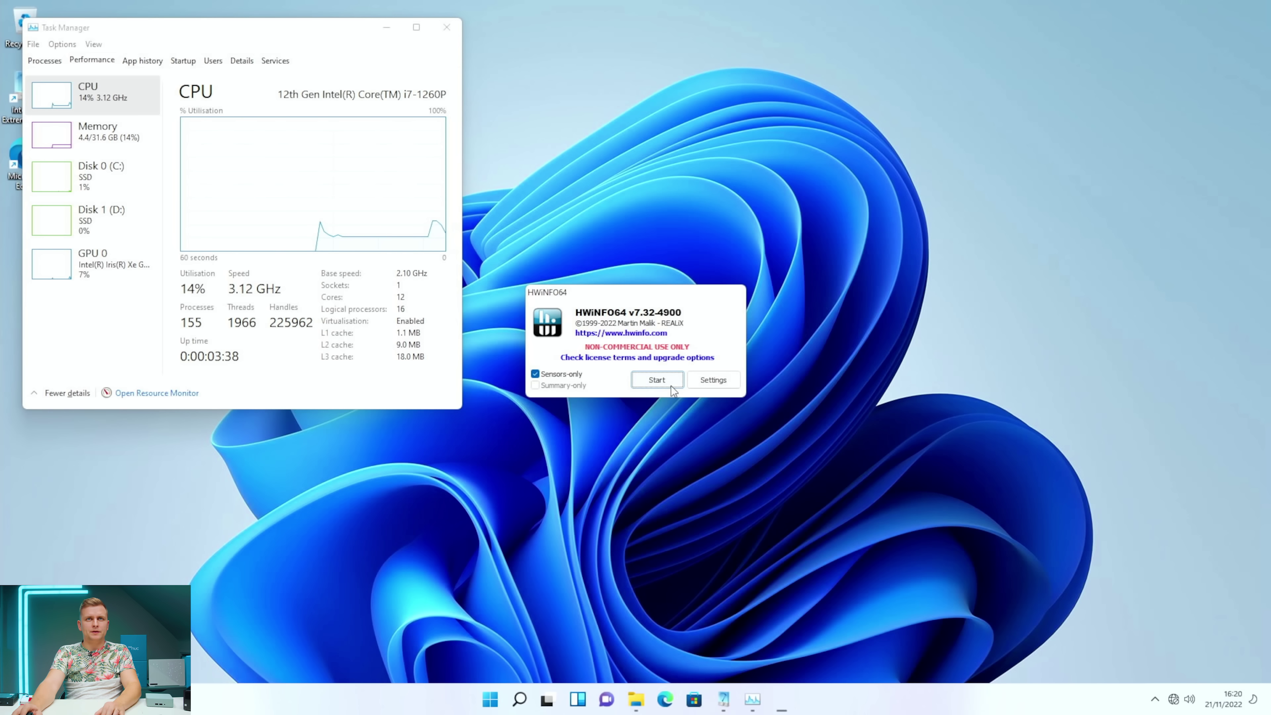
# Launch HWiNFO64 in sensors-only mode and find Cinebench R23 through Start search.
pyautogui.click(656, 380)
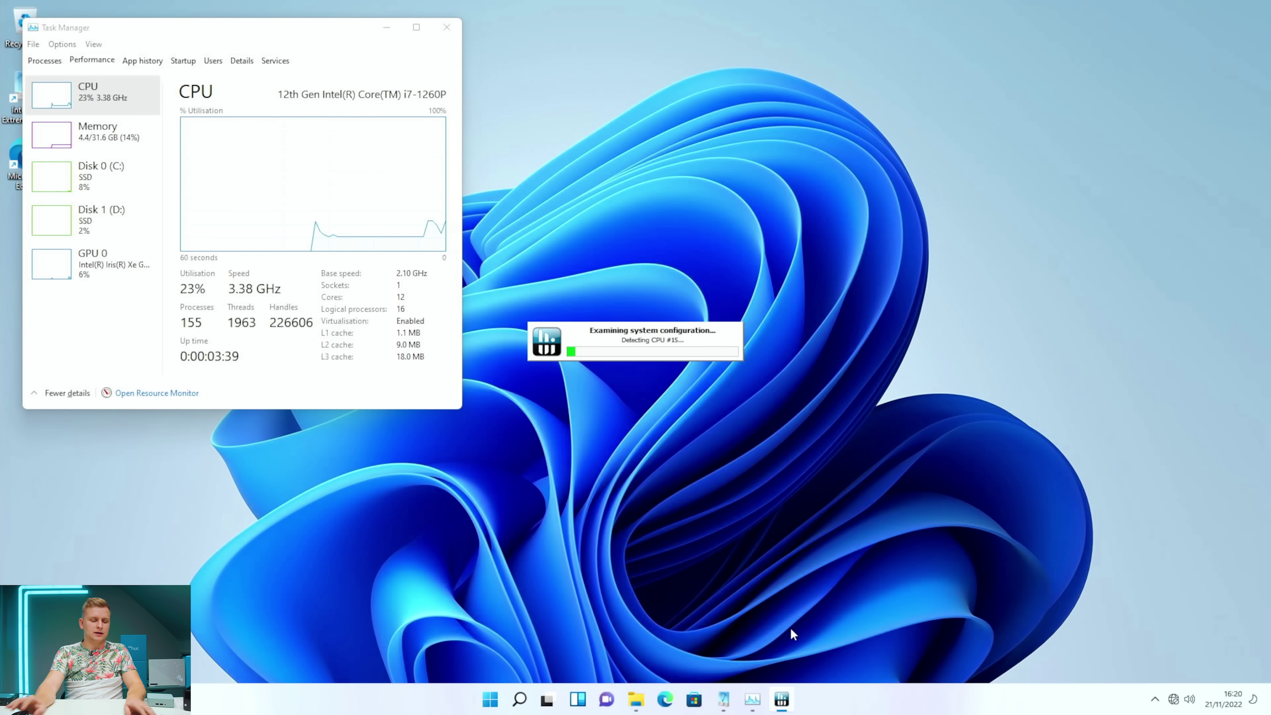
pyautogui.press('super')
pyautogui.write('cinebench')
pyautogui.press('Escape')
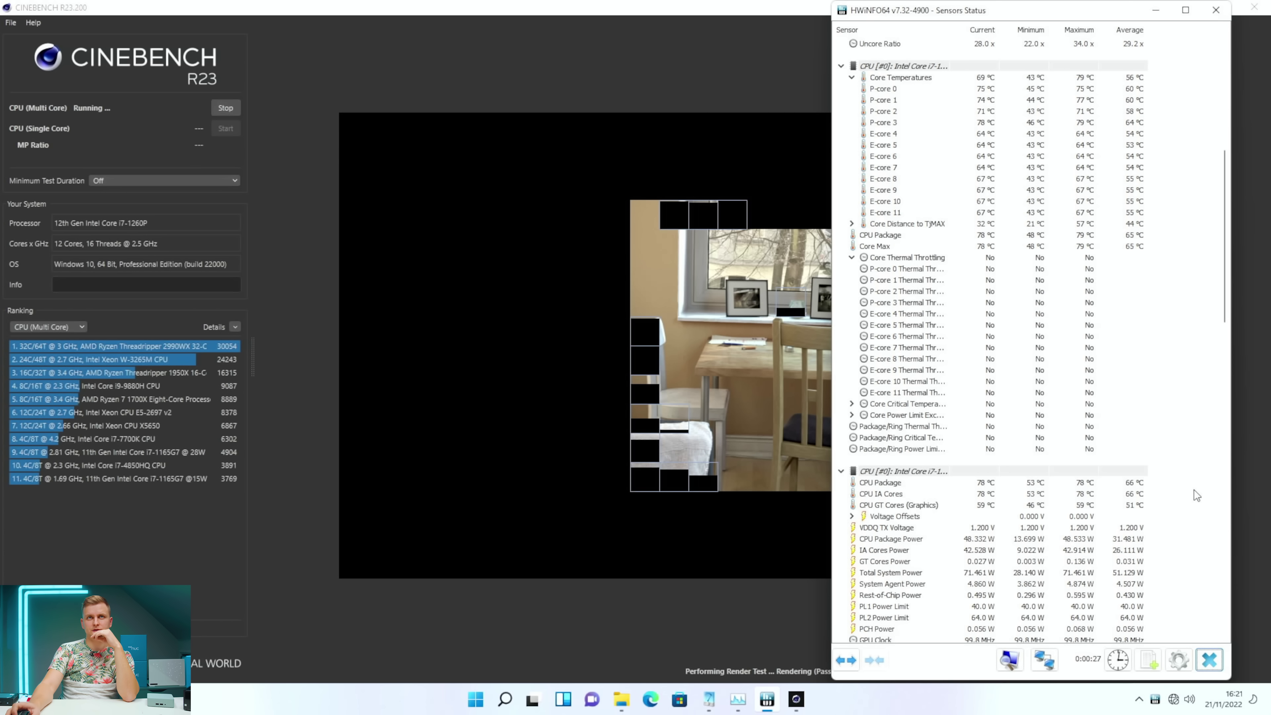
# Monitor HWiNFO64 sensors while the fresh multi-core run scores 10615 pts.
pyautogui.scroll(4, 1193, 489)
pyautogui.scroll(5, 1194, 490)
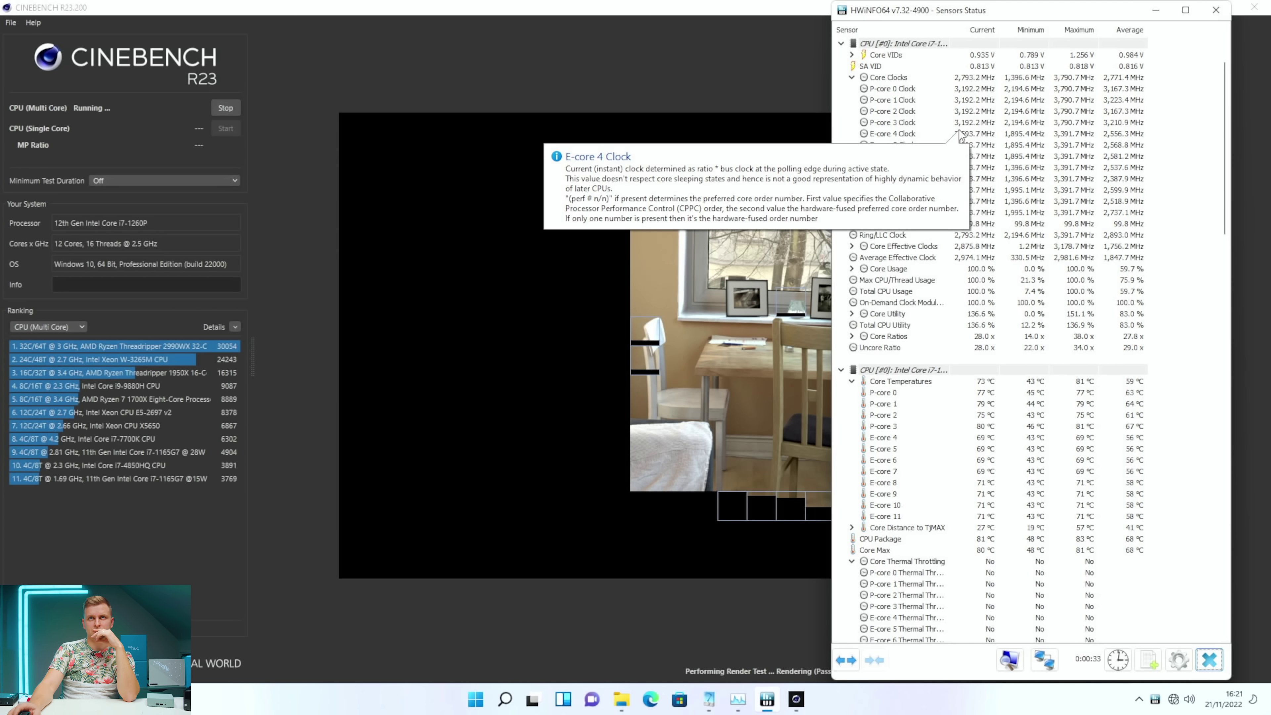
pyautogui.moveTo(1106, 191)
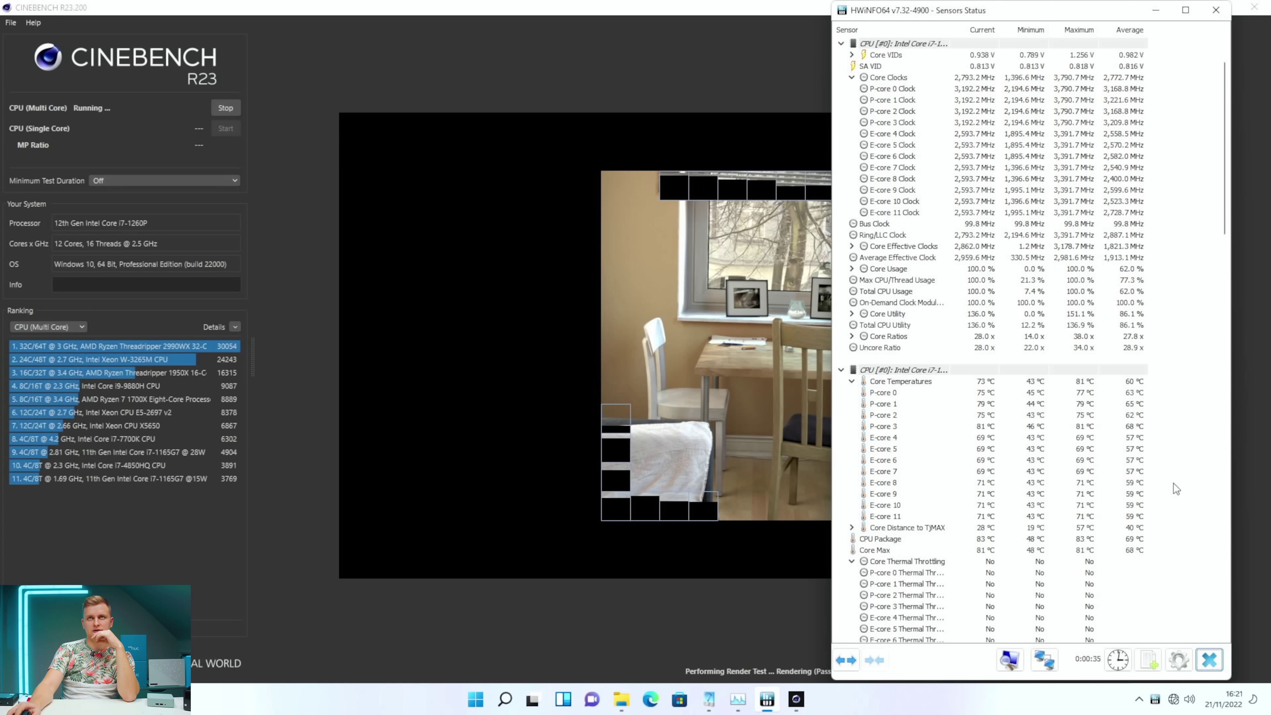
pyautogui.scroll(-5, 1174, 483)
pyautogui.scroll(-1, 1174, 483)
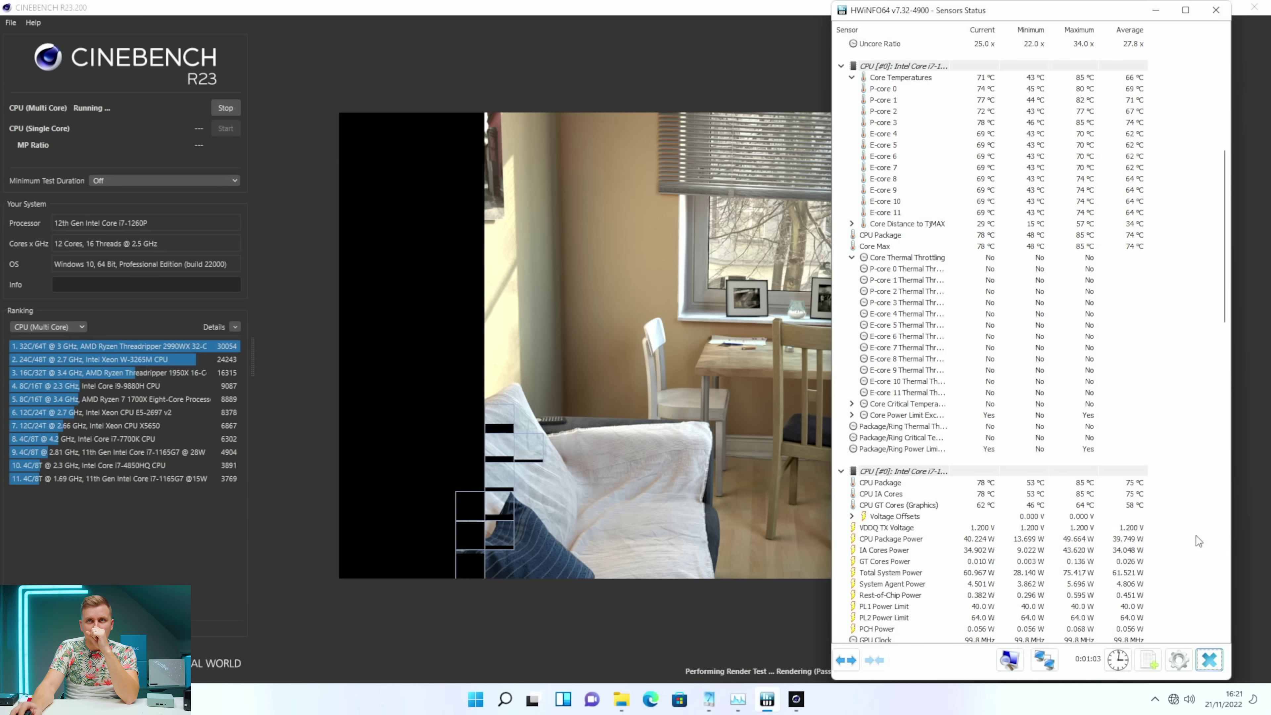
pyautogui.moveTo(993, 541)
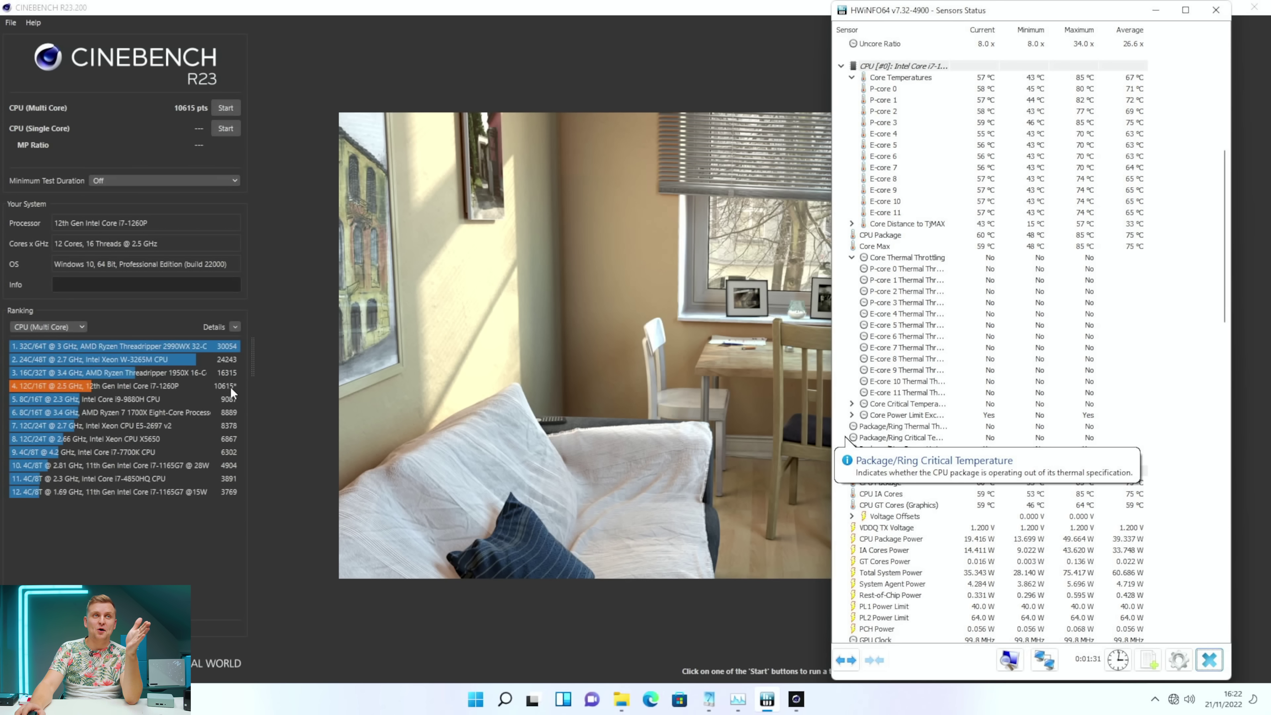
pyautogui.moveTo(230, 387)
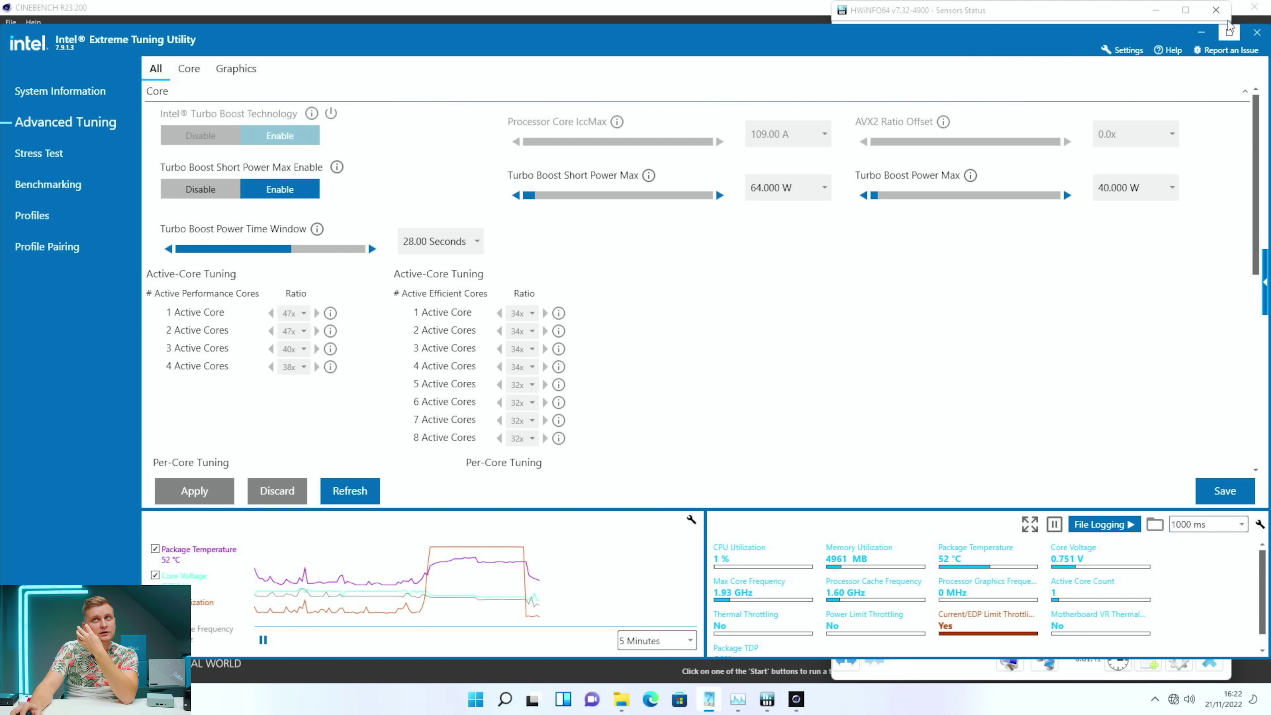
# Raise XTU's Turbo Boost Power Time Window from 28 to 128 seconds and apply it.
pyautogui.click(1230, 33)
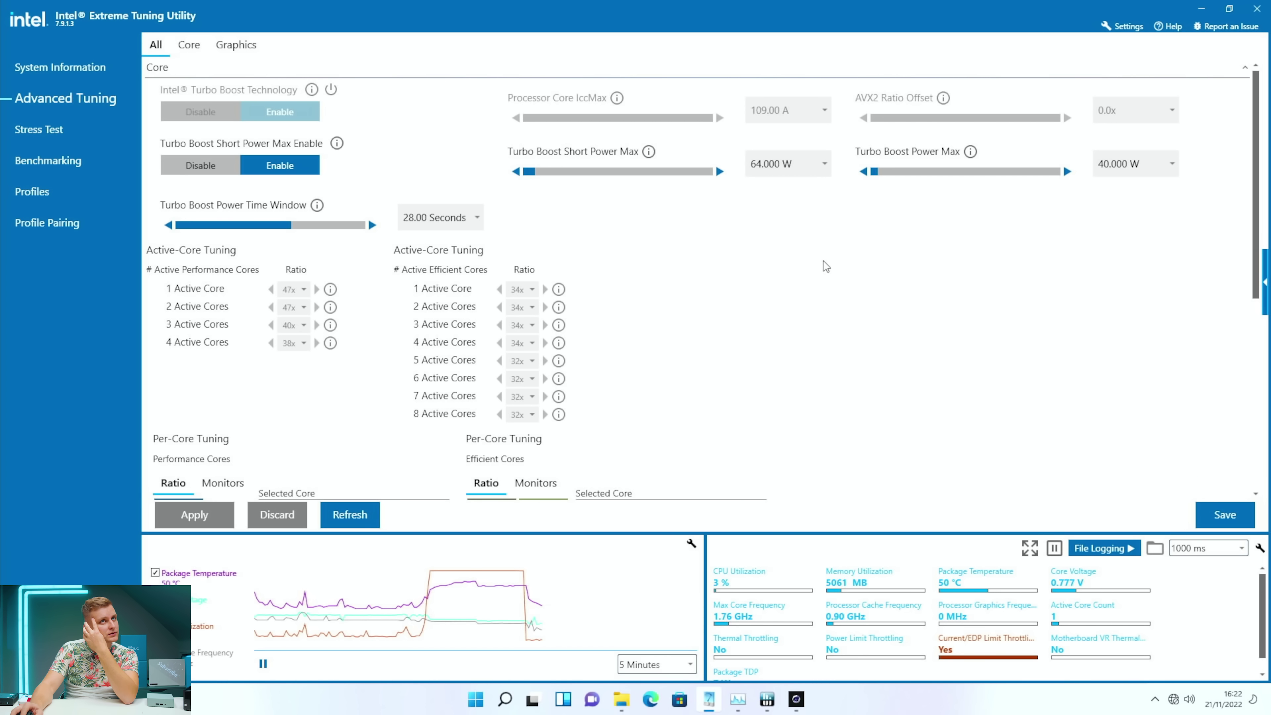
pyautogui.click(471, 217)
pyautogui.click(597, 236)
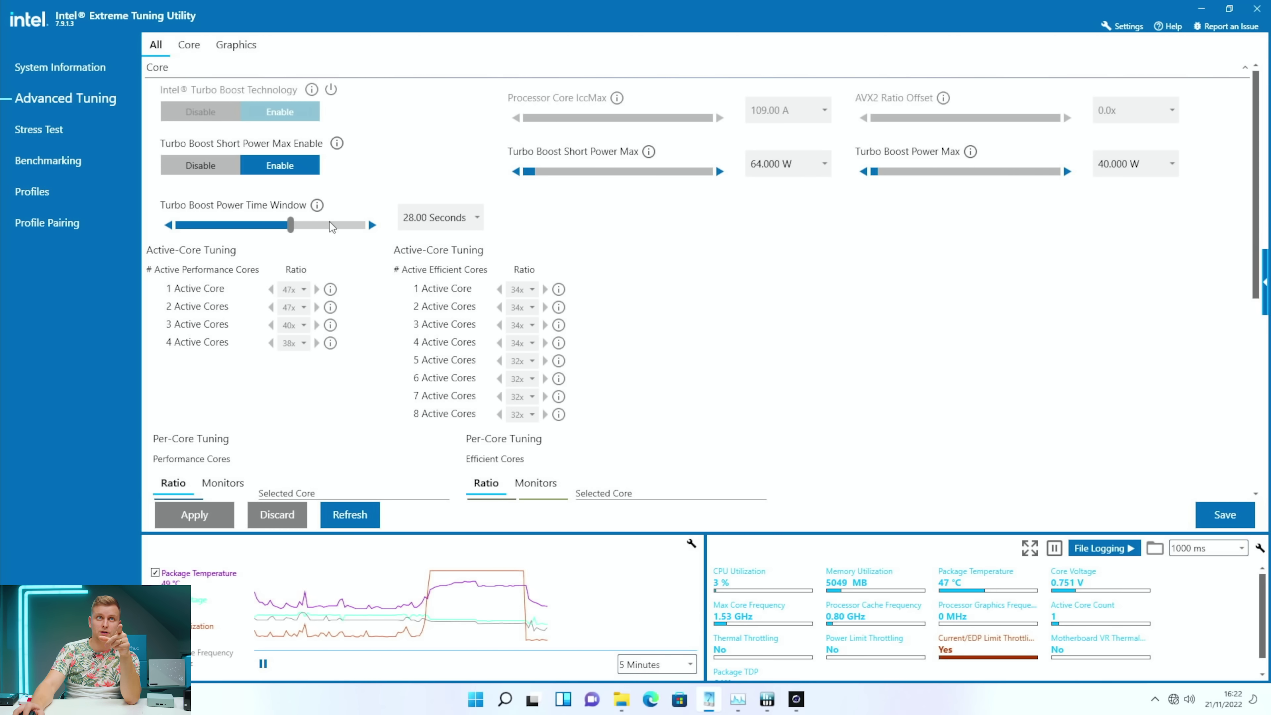
pyautogui.click(458, 224)
pyautogui.click(599, 235)
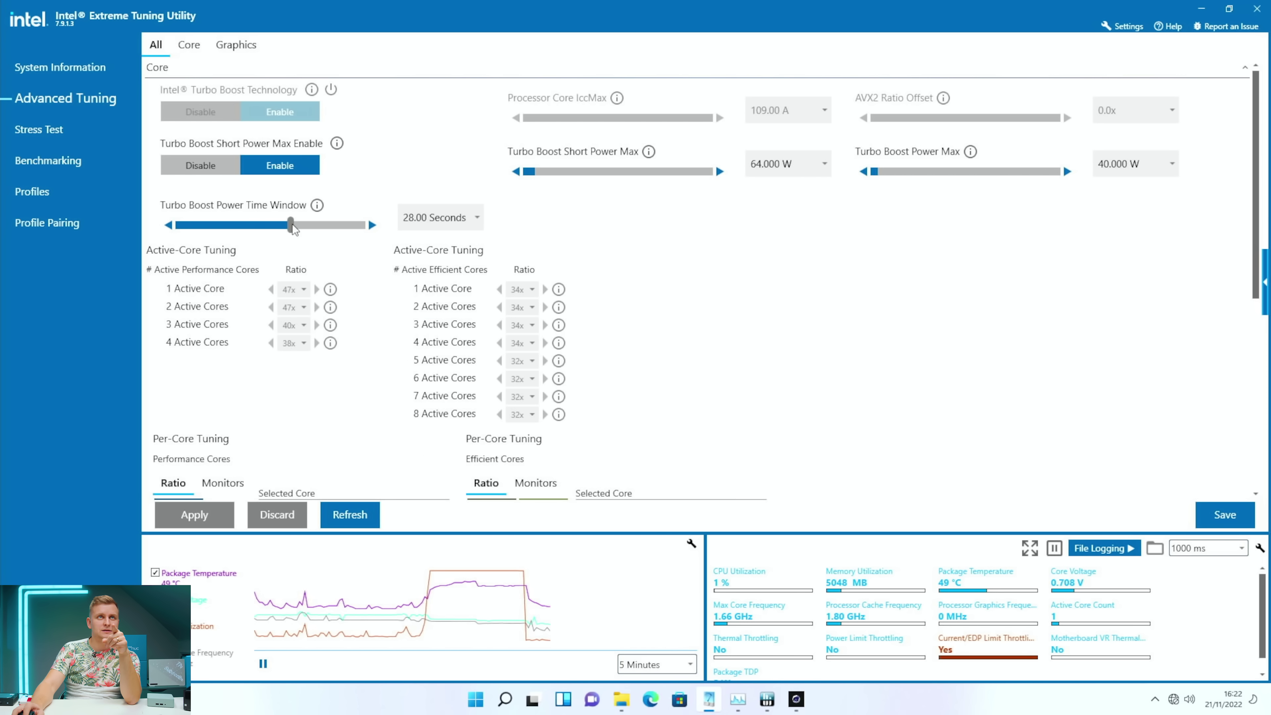
pyautogui.moveTo(290, 227); pyautogui.dragTo(581, 243)
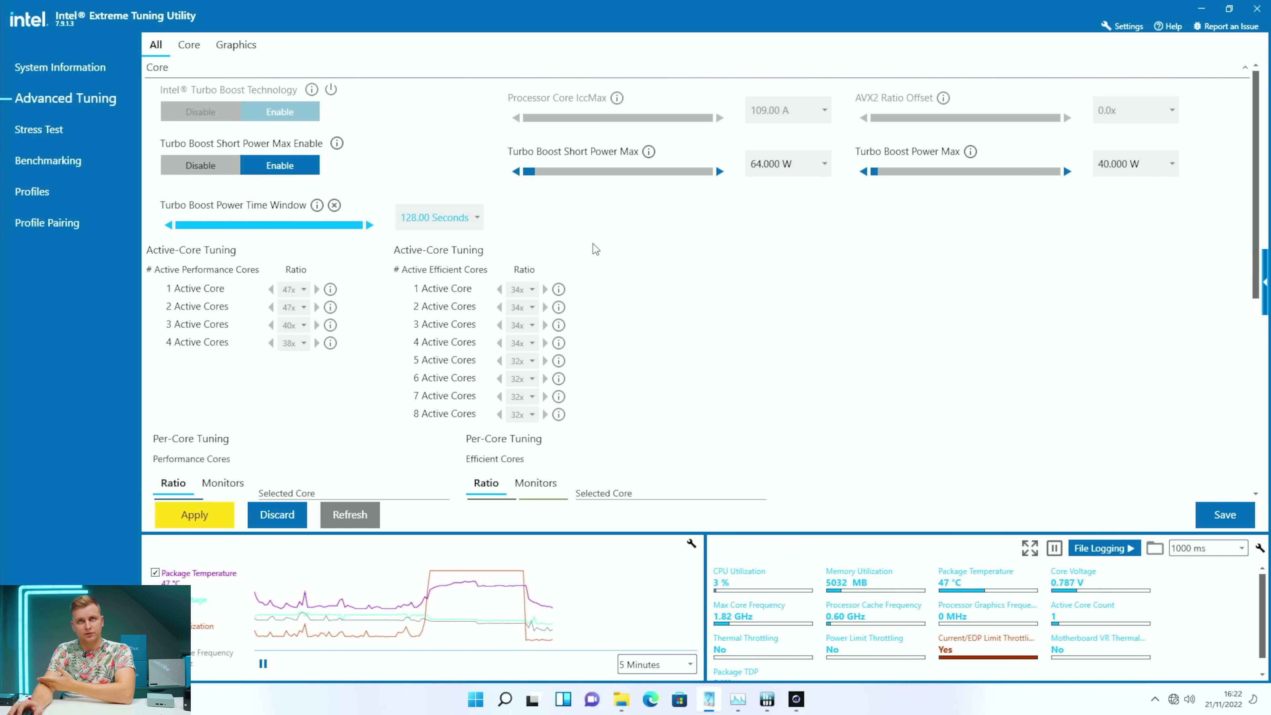
pyautogui.click(195, 515)
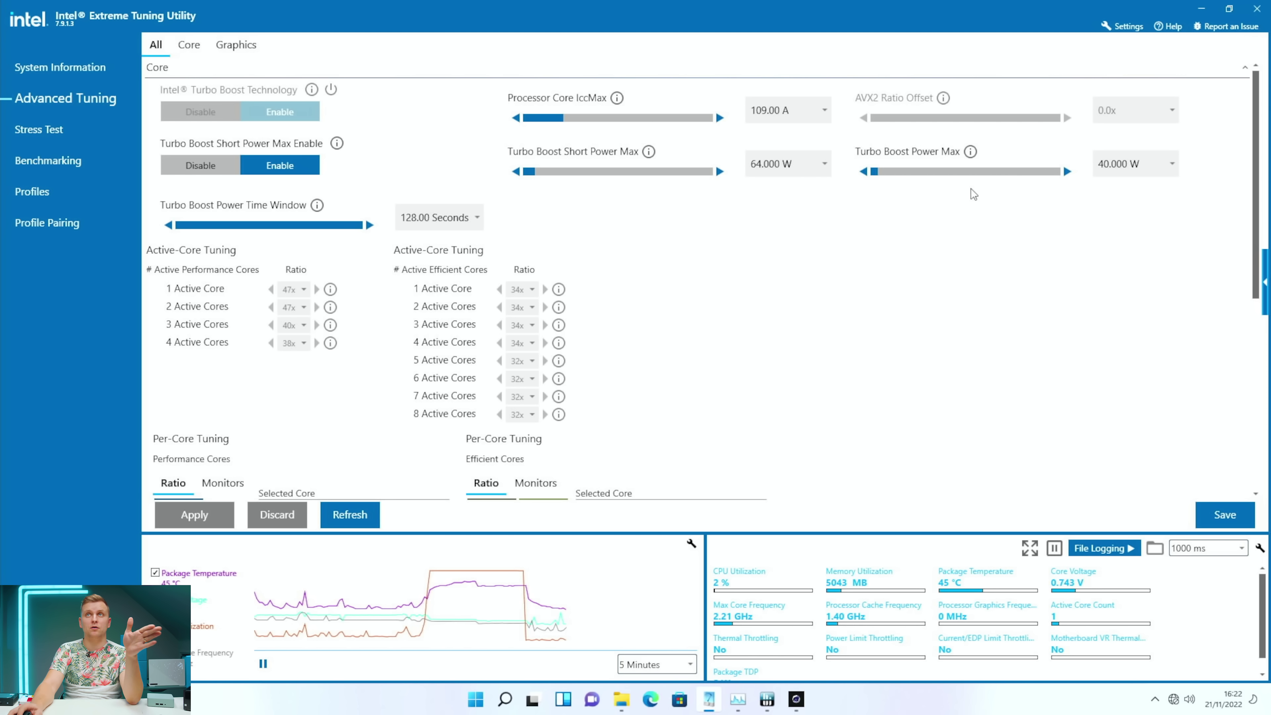
# Minimize XTU, start the Cinebench multi-core run, and refocus Cinebench via Task View.
pyautogui.click(1202, 8)
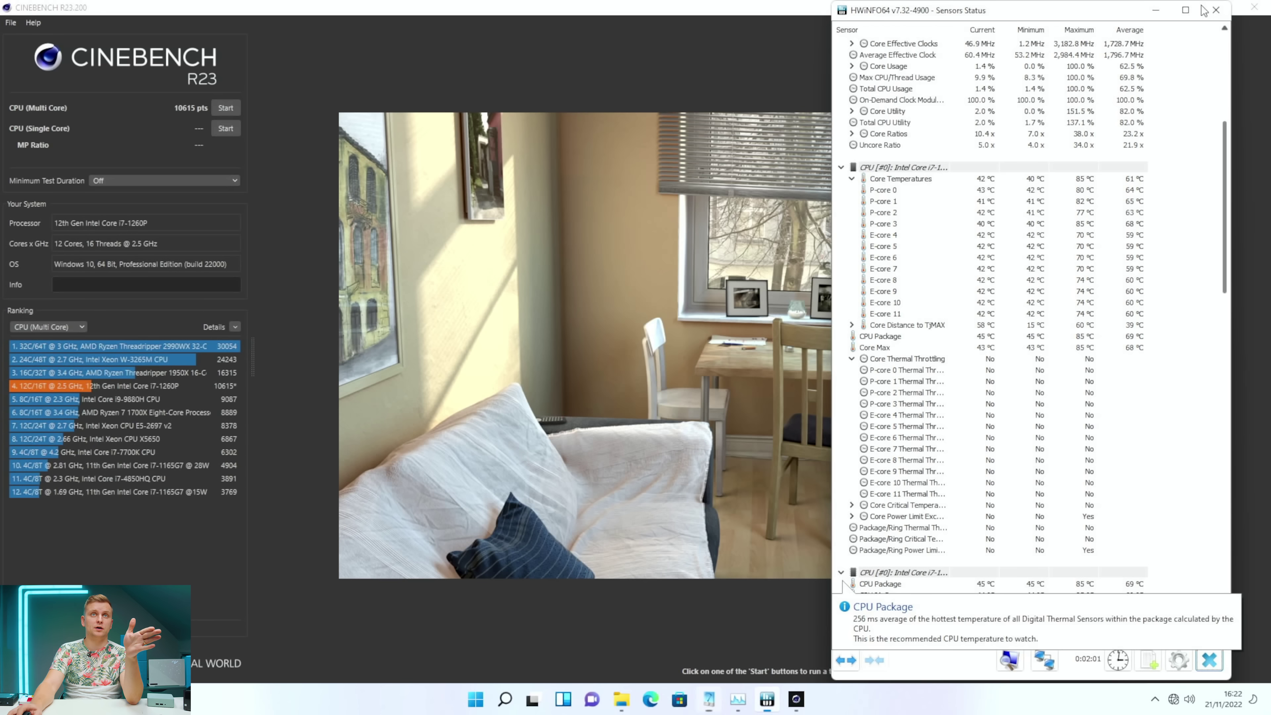
pyautogui.click(225, 110)
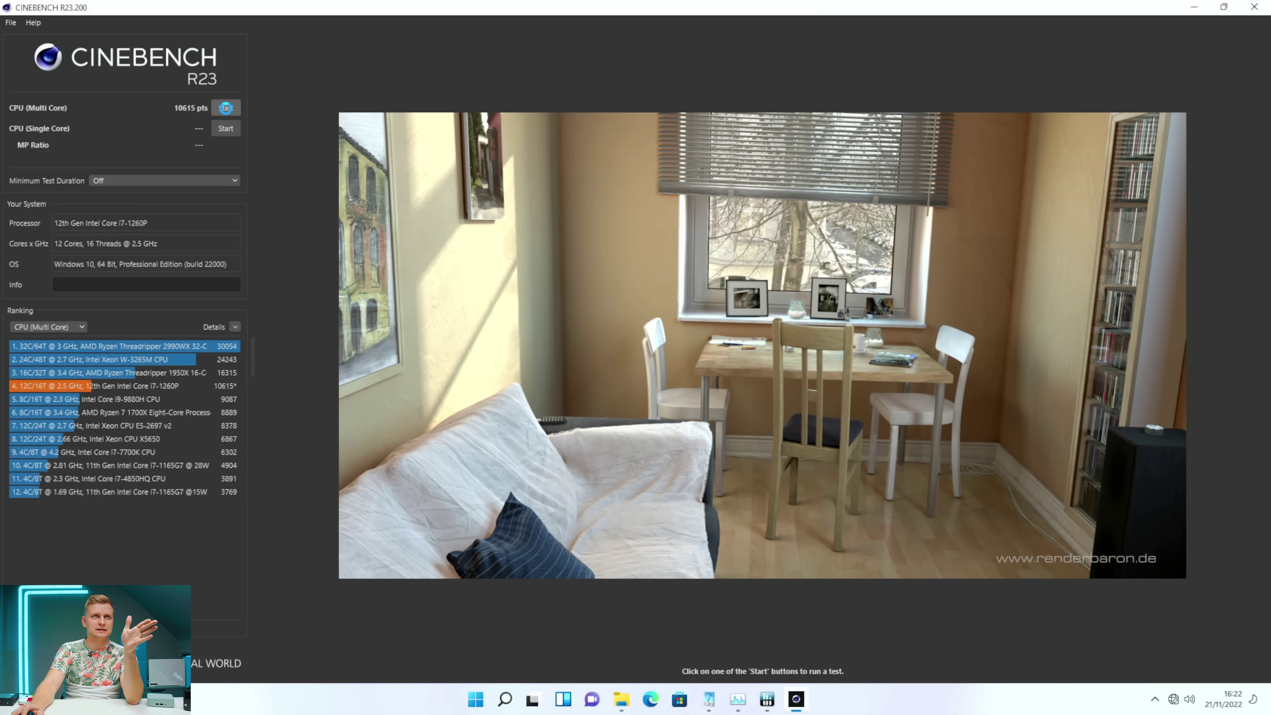
pyautogui.press('super+Tab')
pyautogui.click(491, 146)
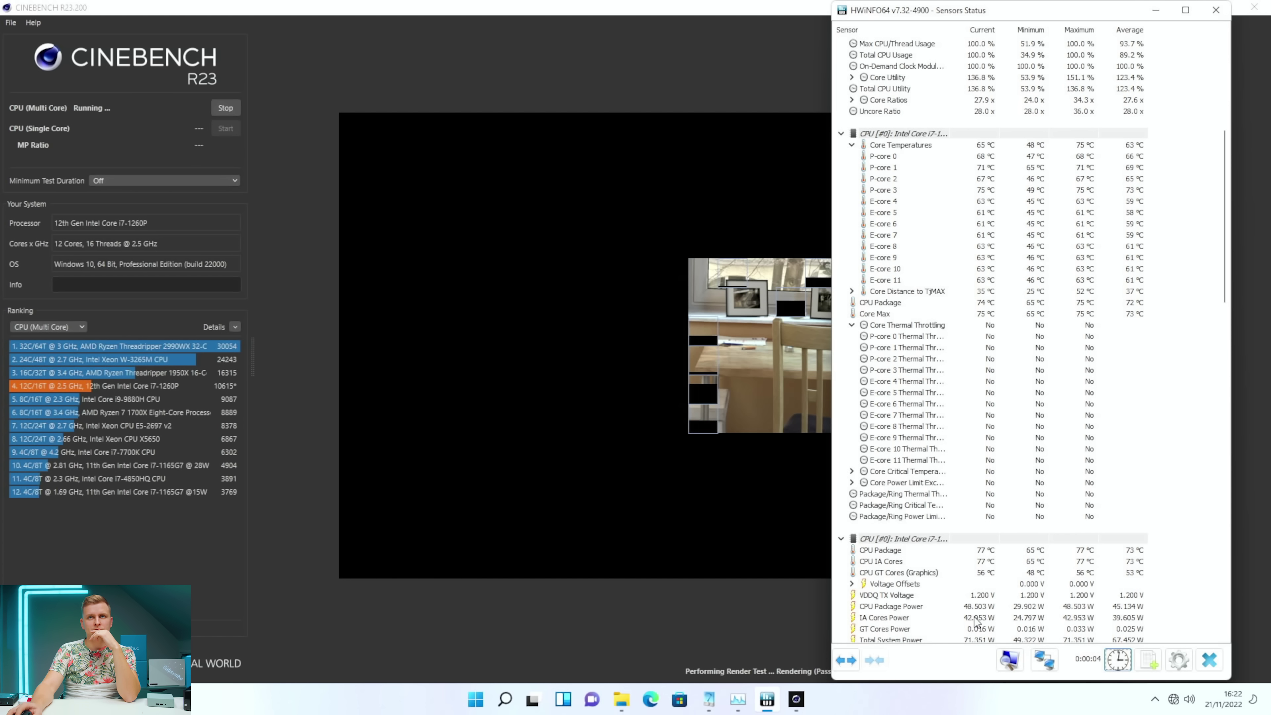
# Wait for the multi-core rerun to finish at 11496 pts, up from 10615.
pyautogui.scroll(-1, 1222, 347)
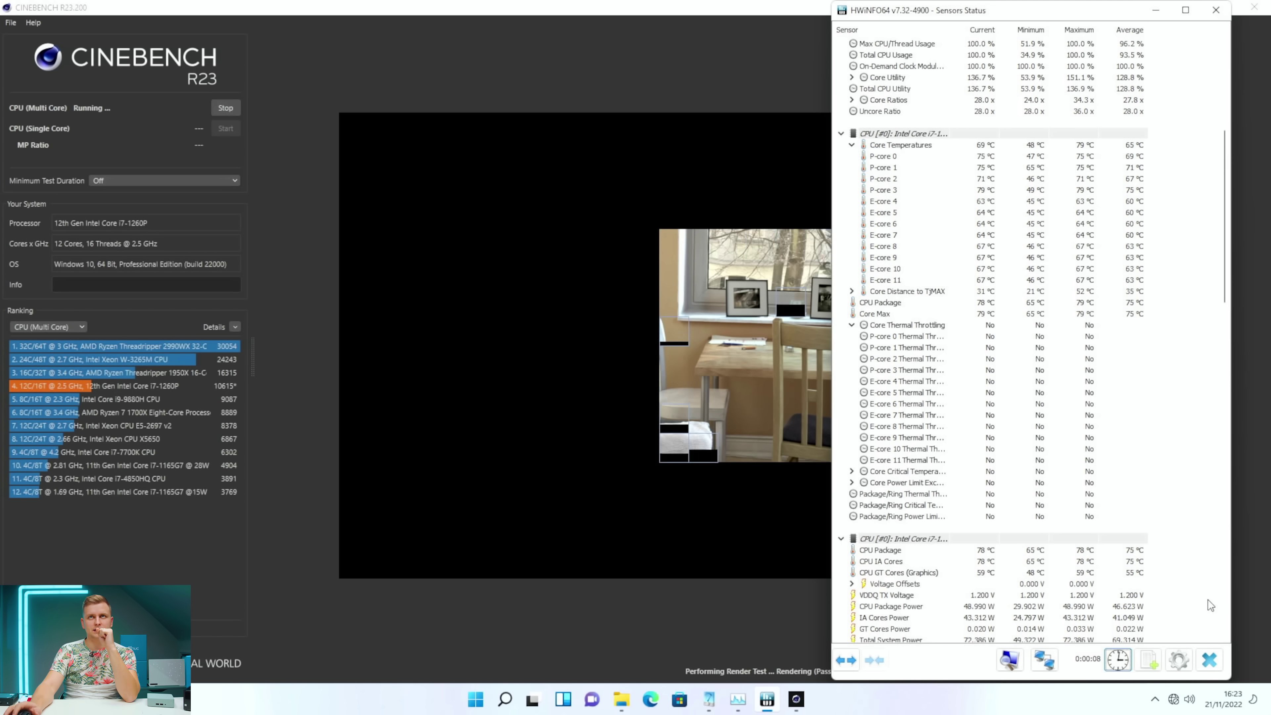
pyautogui.scroll(-1, 1207, 600)
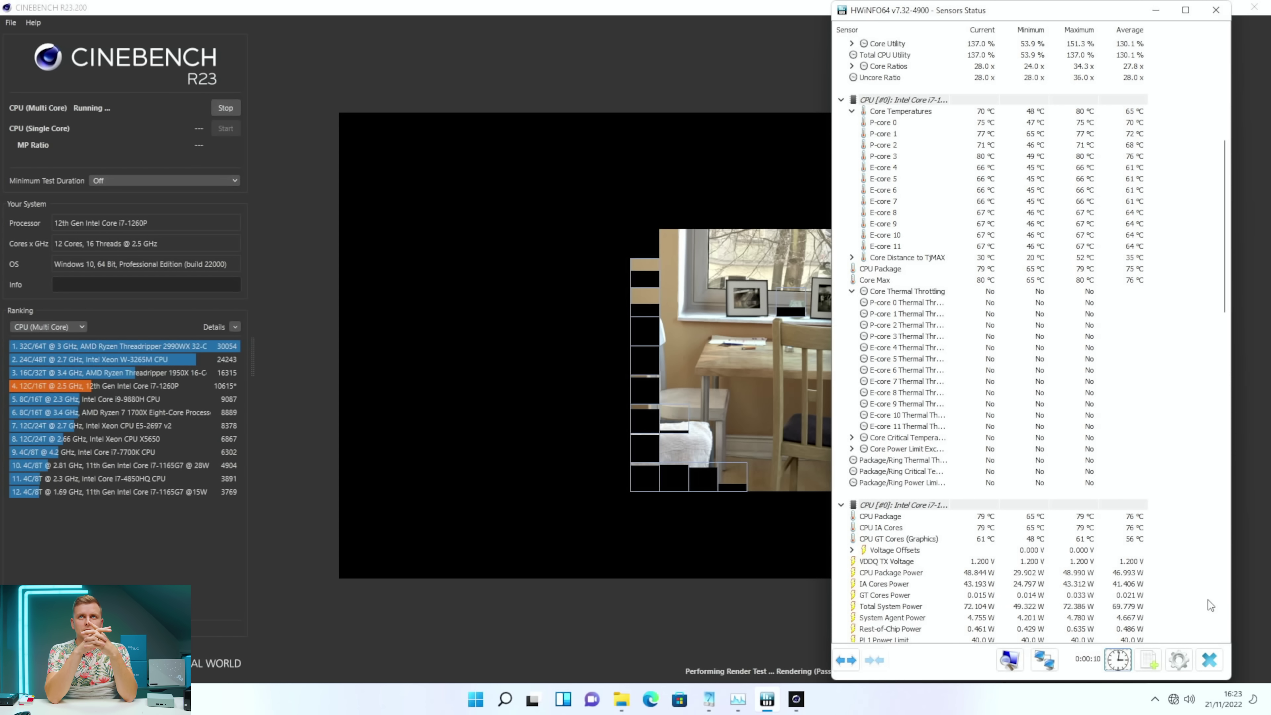
pyautogui.scroll(11, 1180, 476)
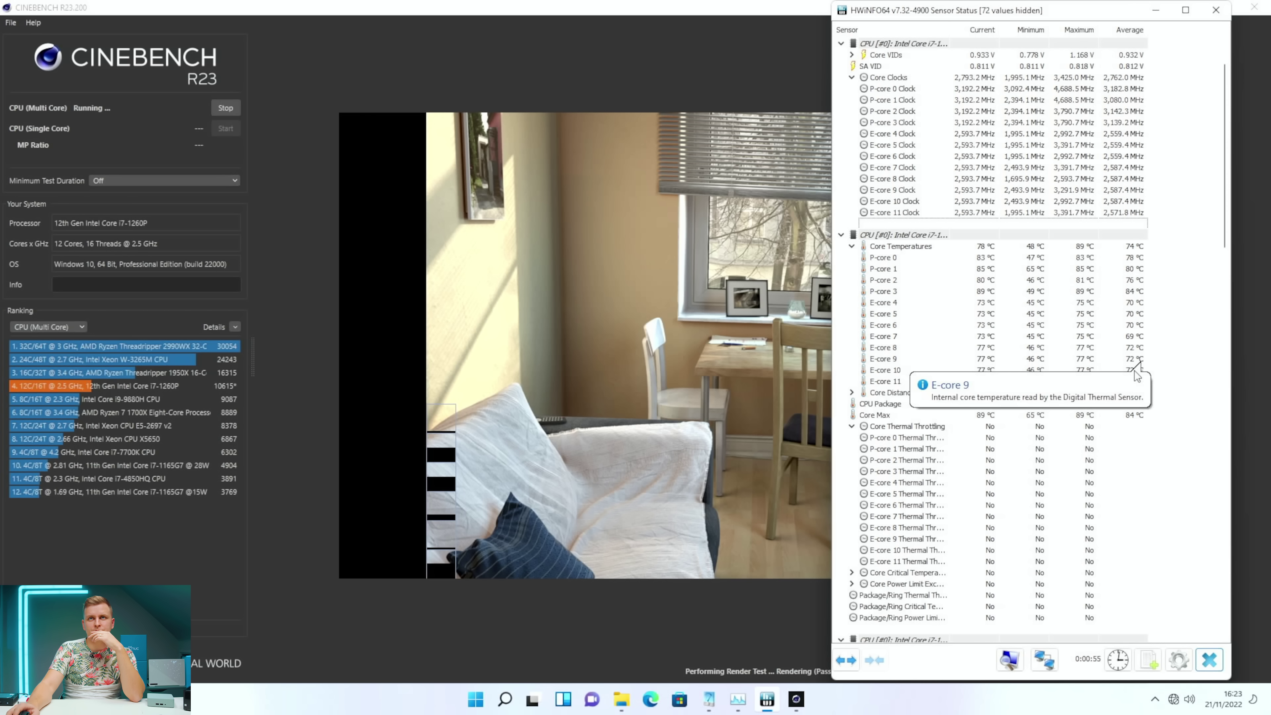
pyautogui.scroll(-4, 1176, 439)
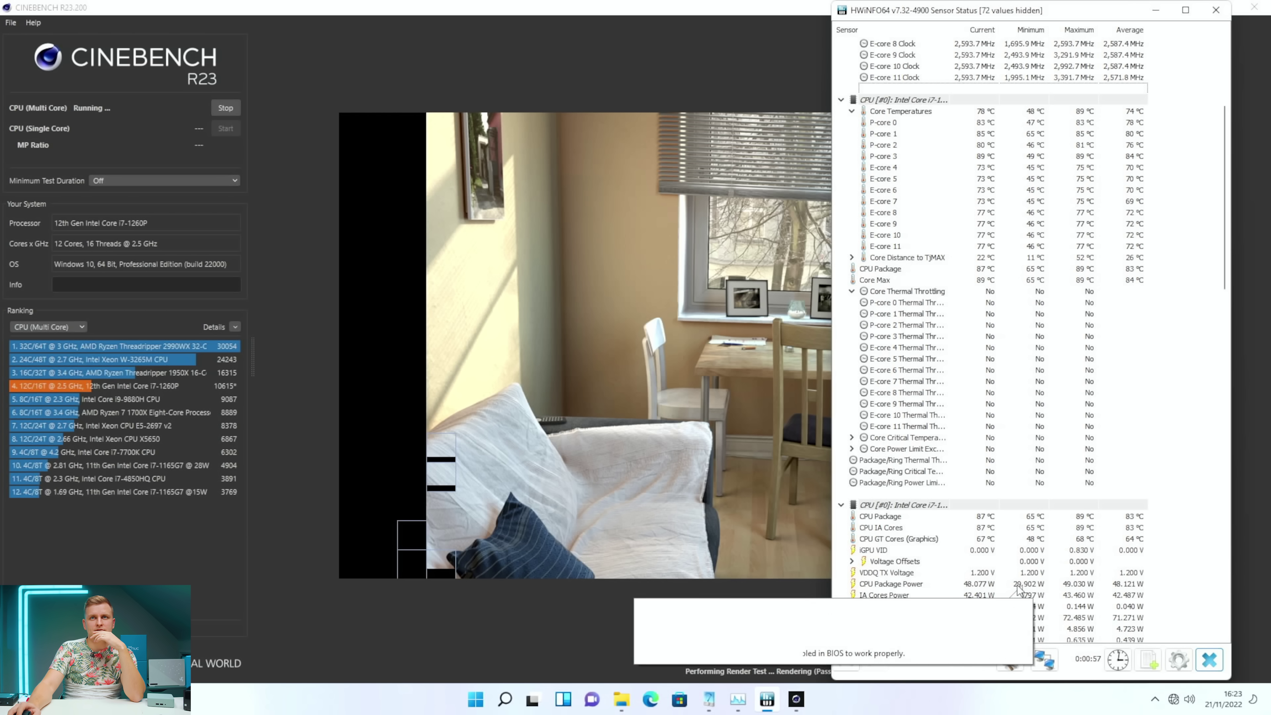
pyautogui.moveTo(973, 591)
pyautogui.scroll(-1, 1091, 300)
pyautogui.scroll(-1, 1170, 539)
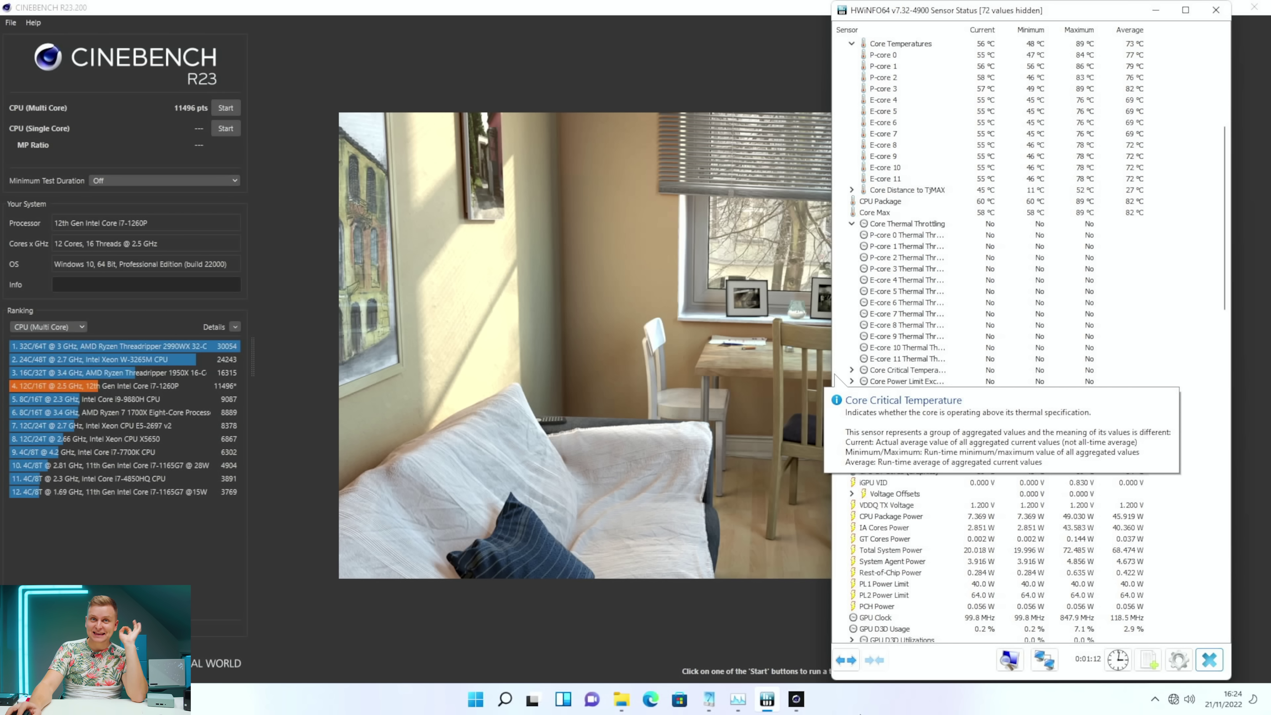
# Set XTU's Turbo Boost Short Power Max to 80.000 W.
pyautogui.click(709, 699)
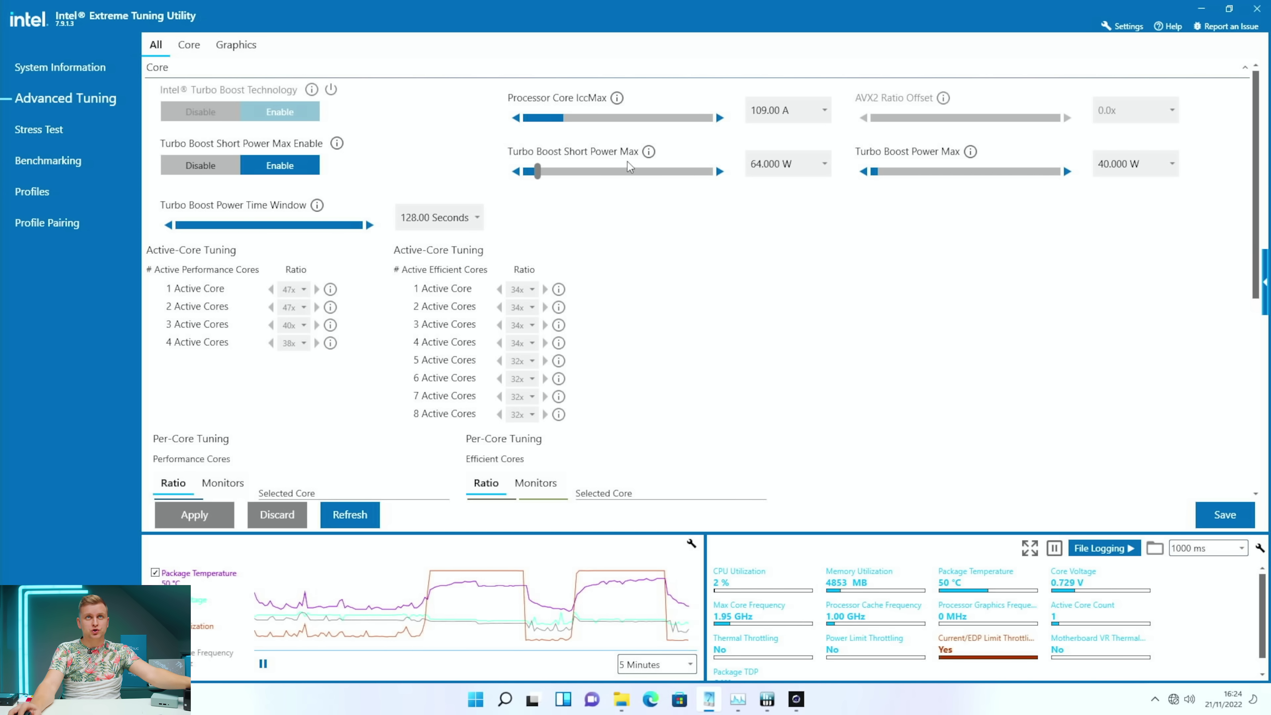
pyautogui.click(720, 172)
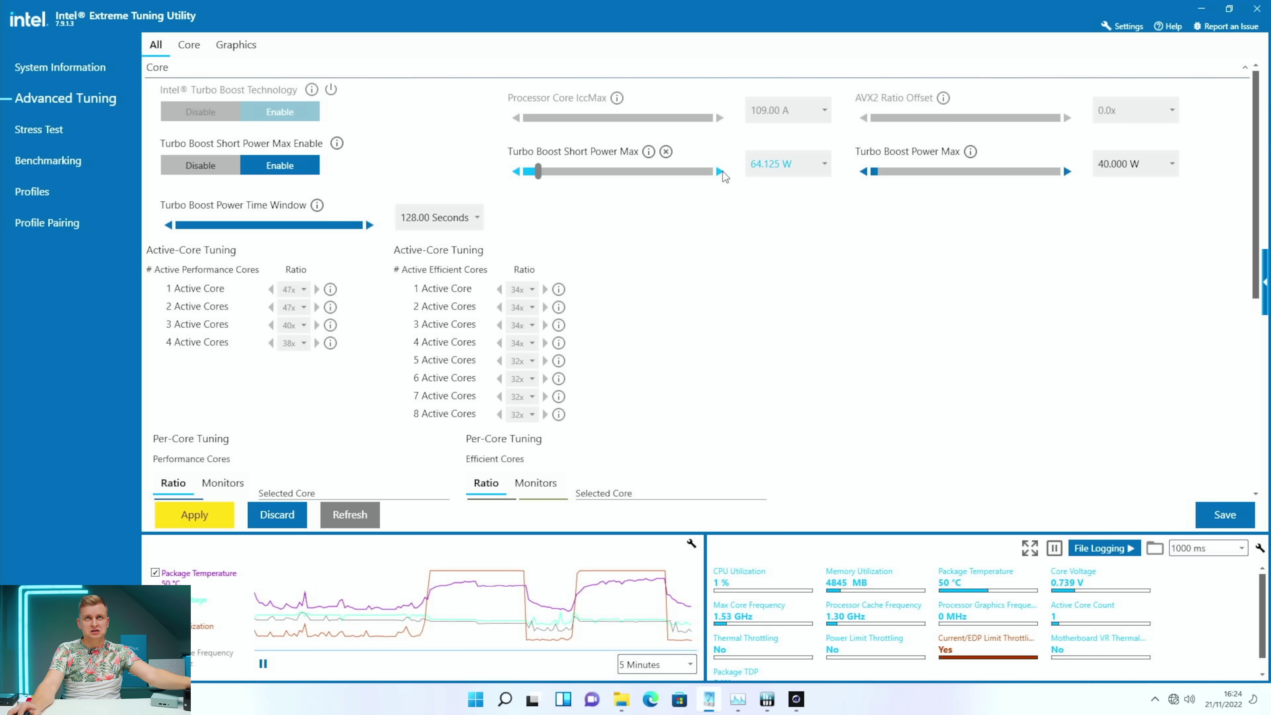
pyautogui.click(787, 168)
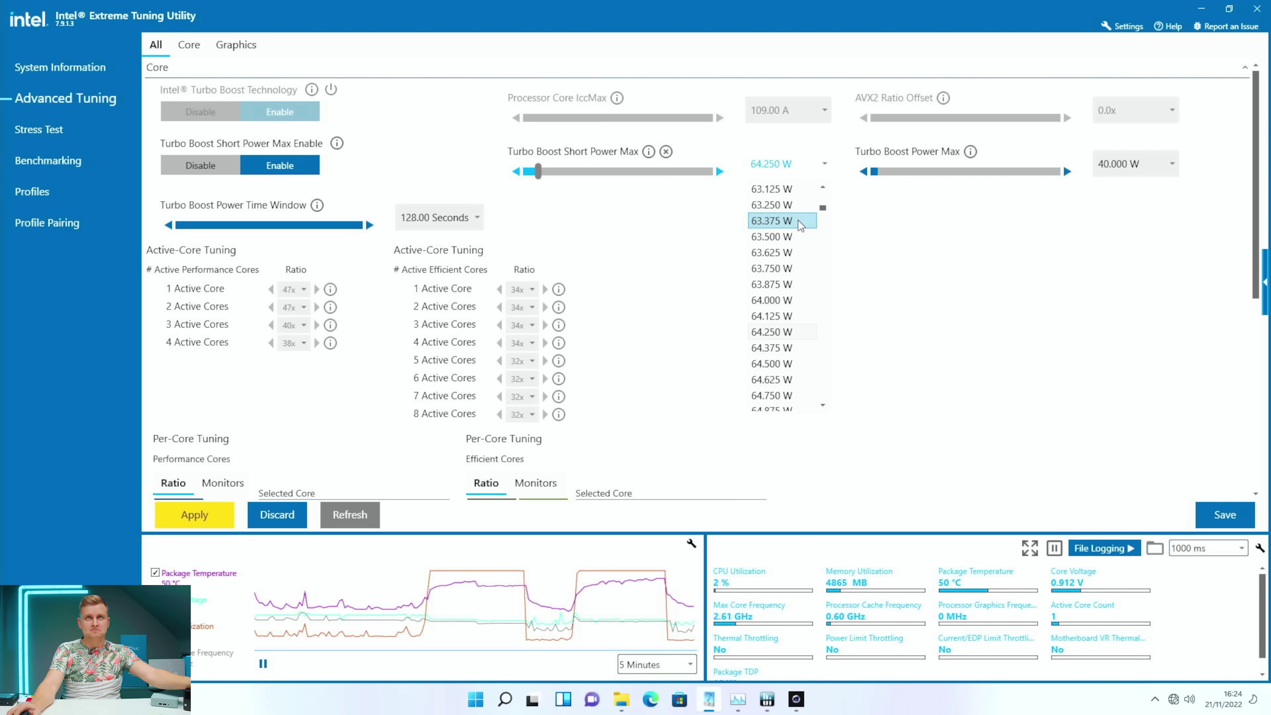
pyautogui.scroll(-10, 788, 252)
pyautogui.click(776, 284)
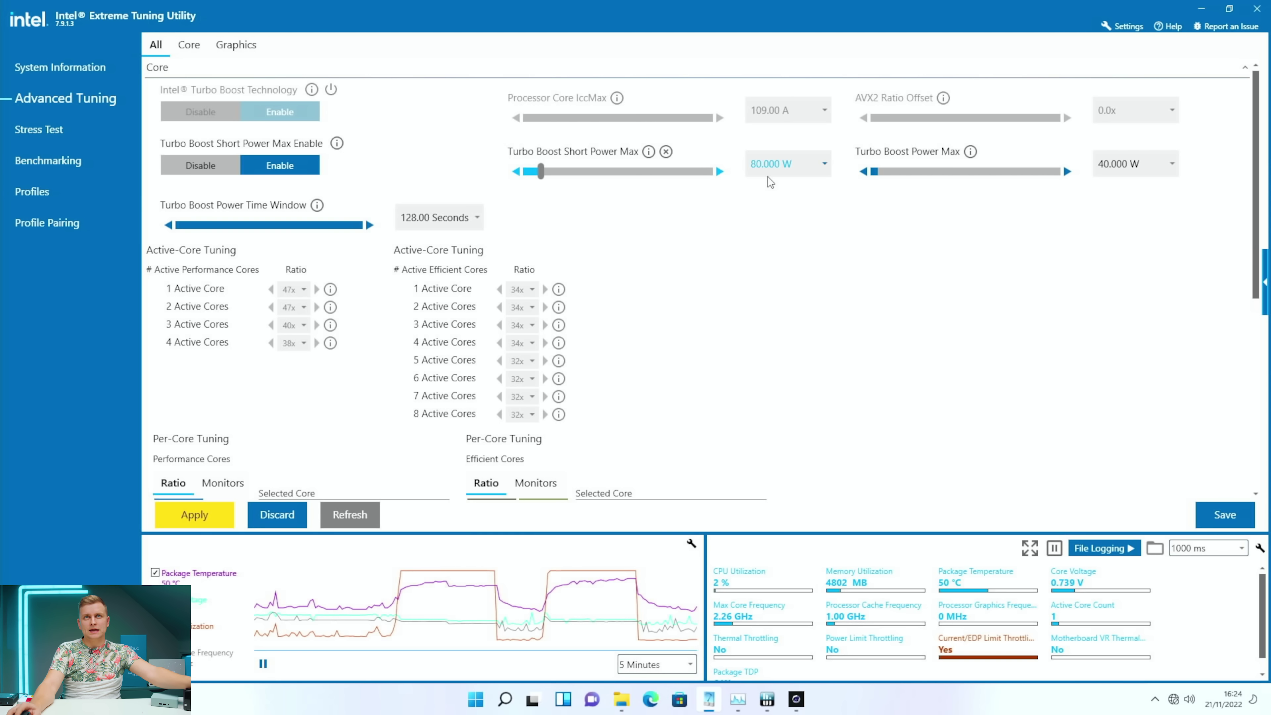
# Set Turbo Boost Power Max to 60 W, apply, and accept the watchdog warning.
pyautogui.click(1068, 171)
pyautogui.click(1154, 170)
pyautogui.scroll(-10, 1111, 338)
pyautogui.scroll(-20, 1111, 338)
pyautogui.click(1111, 332)
pyautogui.click(194, 515)
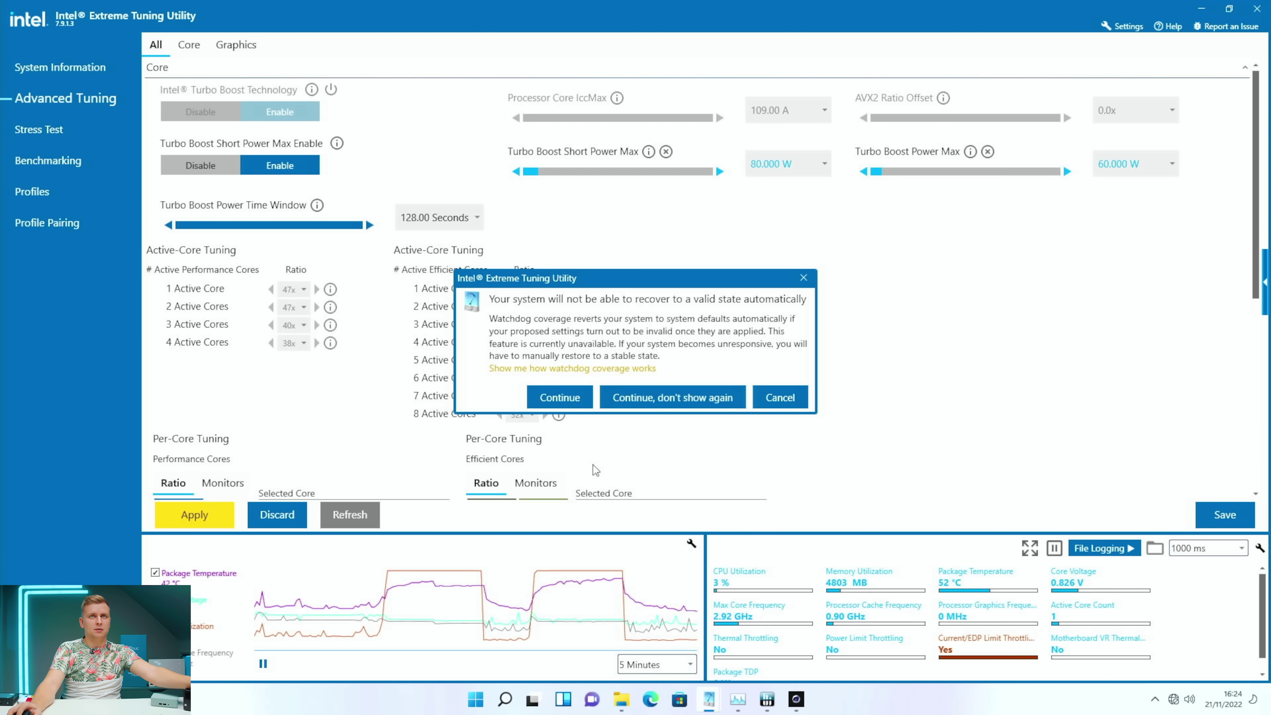
pyautogui.click(568, 398)
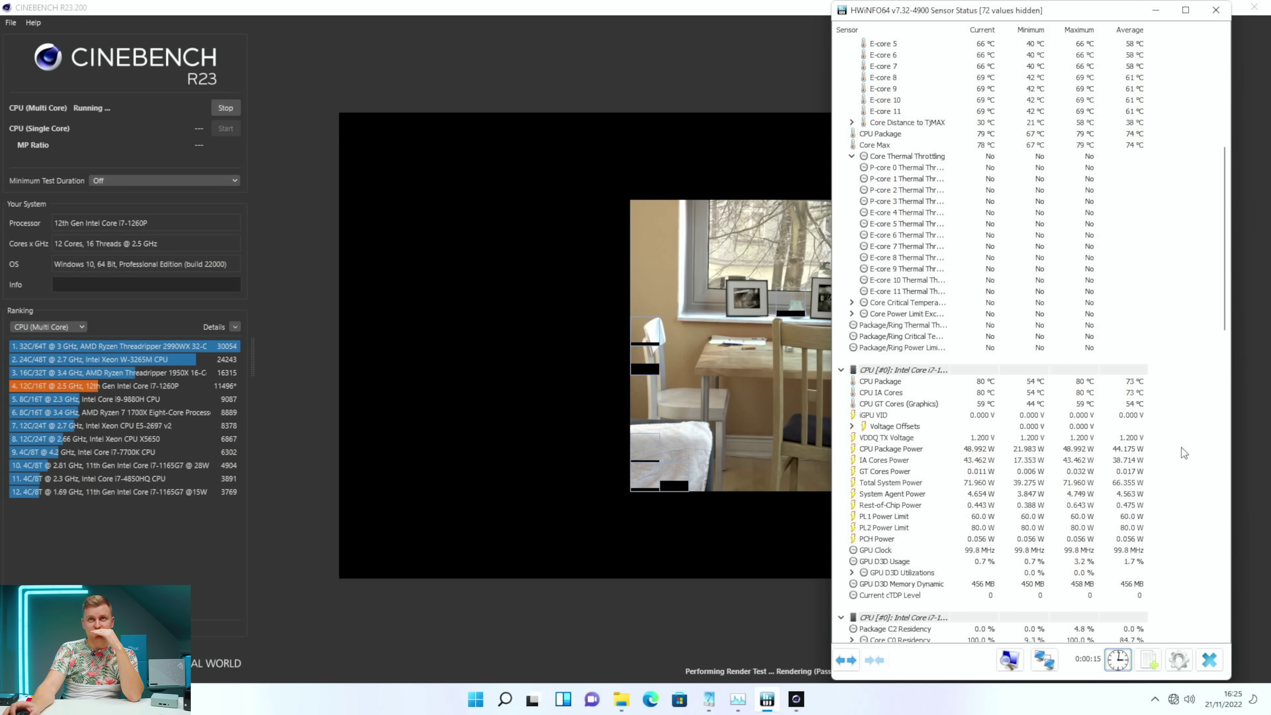
# Review the multi-core score of 11693 pts at the 80/60 W limits.
pyautogui.scroll(4, 1182, 447)
pyautogui.scroll(5, 1181, 448)
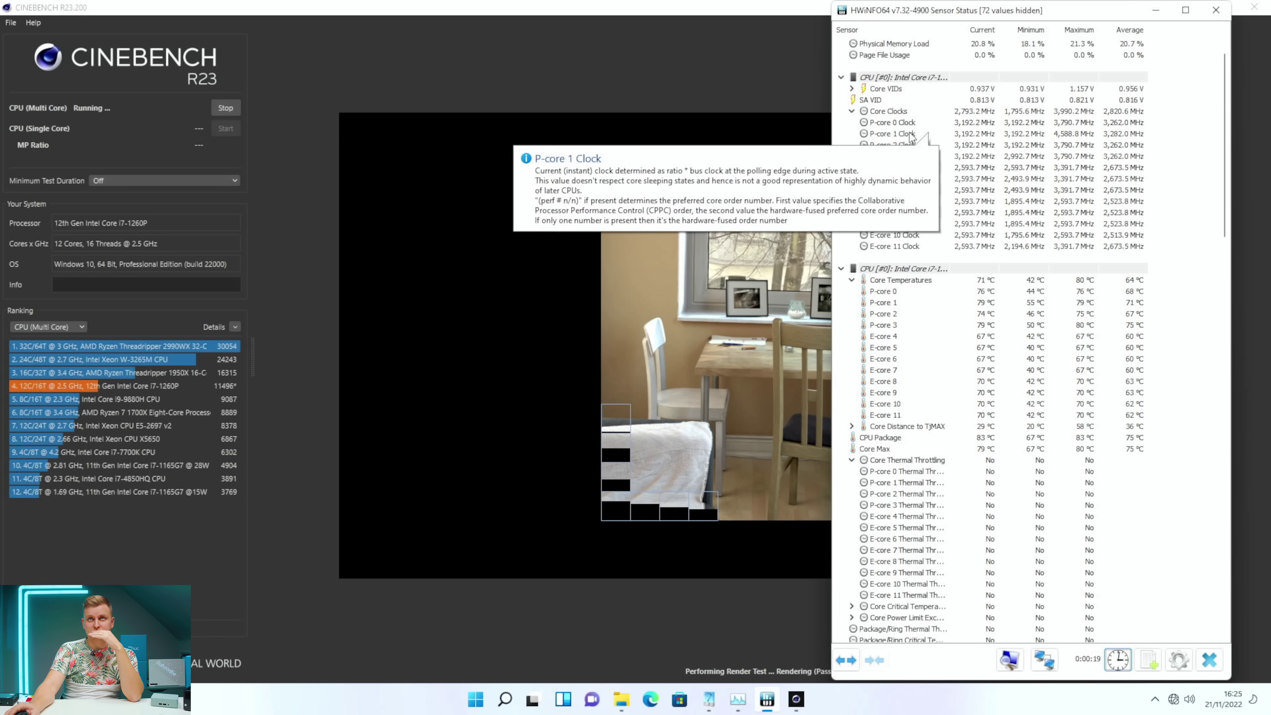
pyautogui.scroll(-10, 1214, 461)
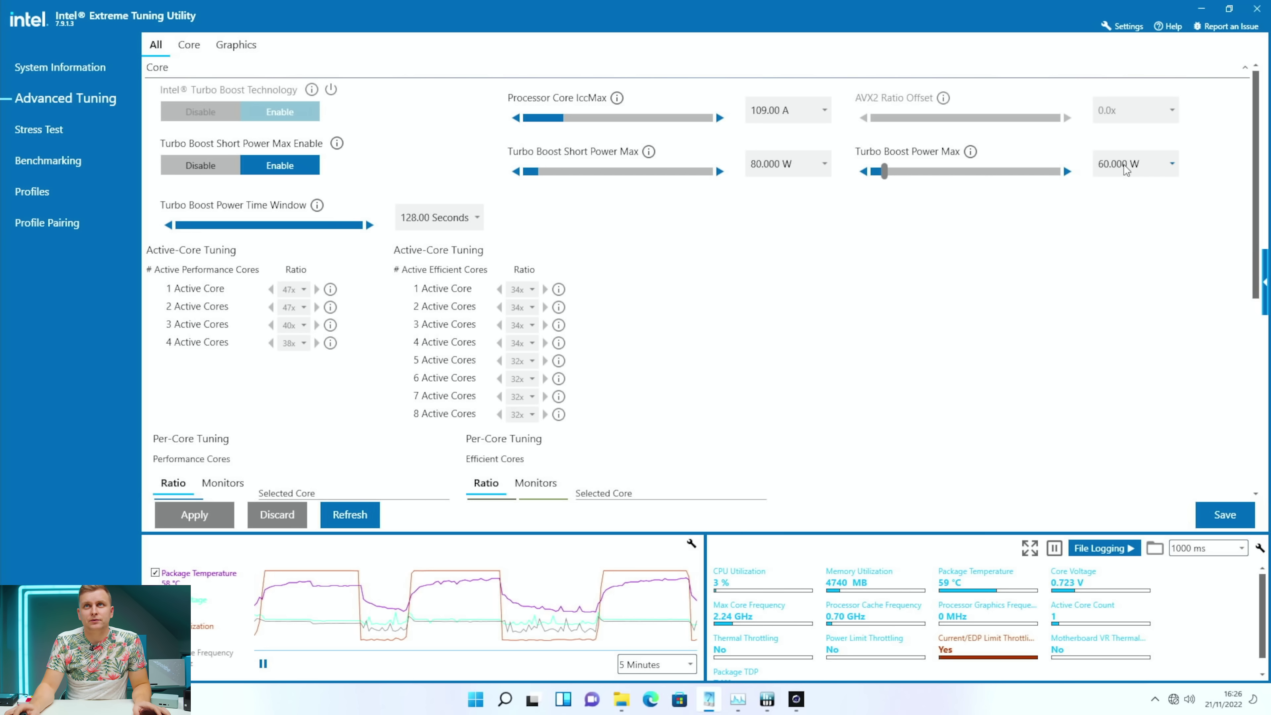
# Set both turbo power limits to Unlimited, apply, and choose 'Continue, don't show again'.
pyautogui.click(1126, 165)
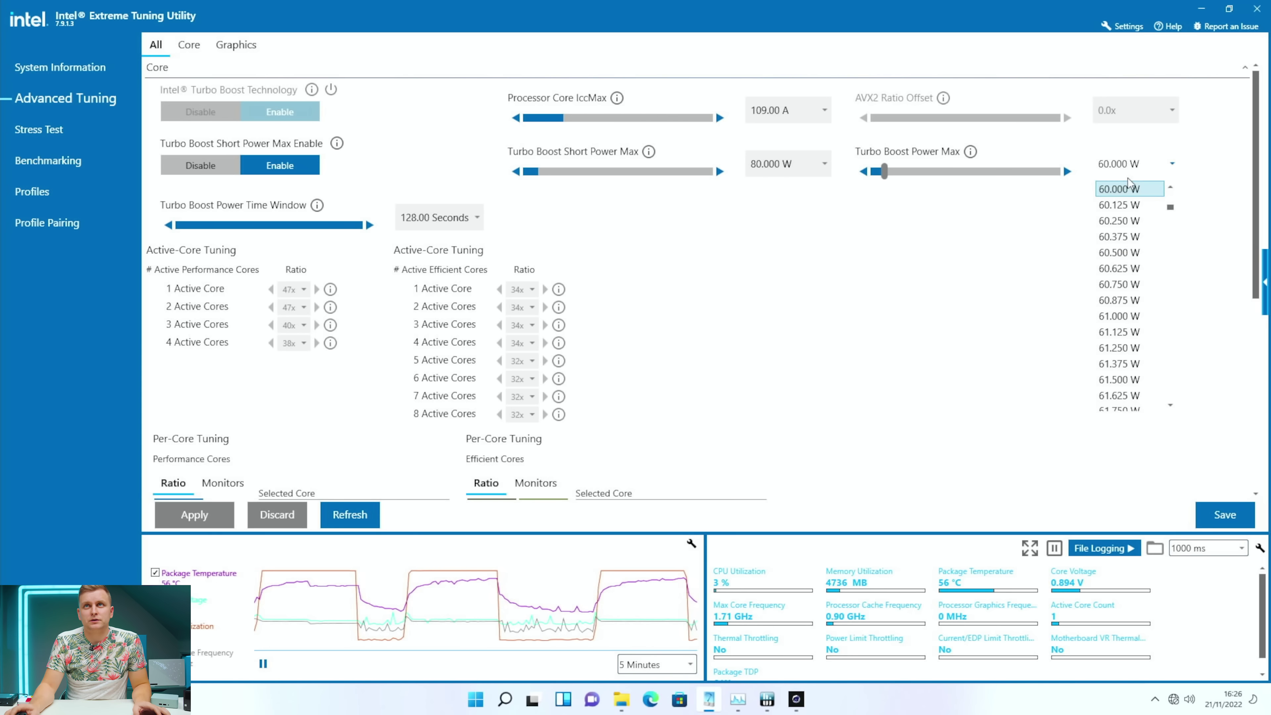
pyautogui.click(1126, 105)
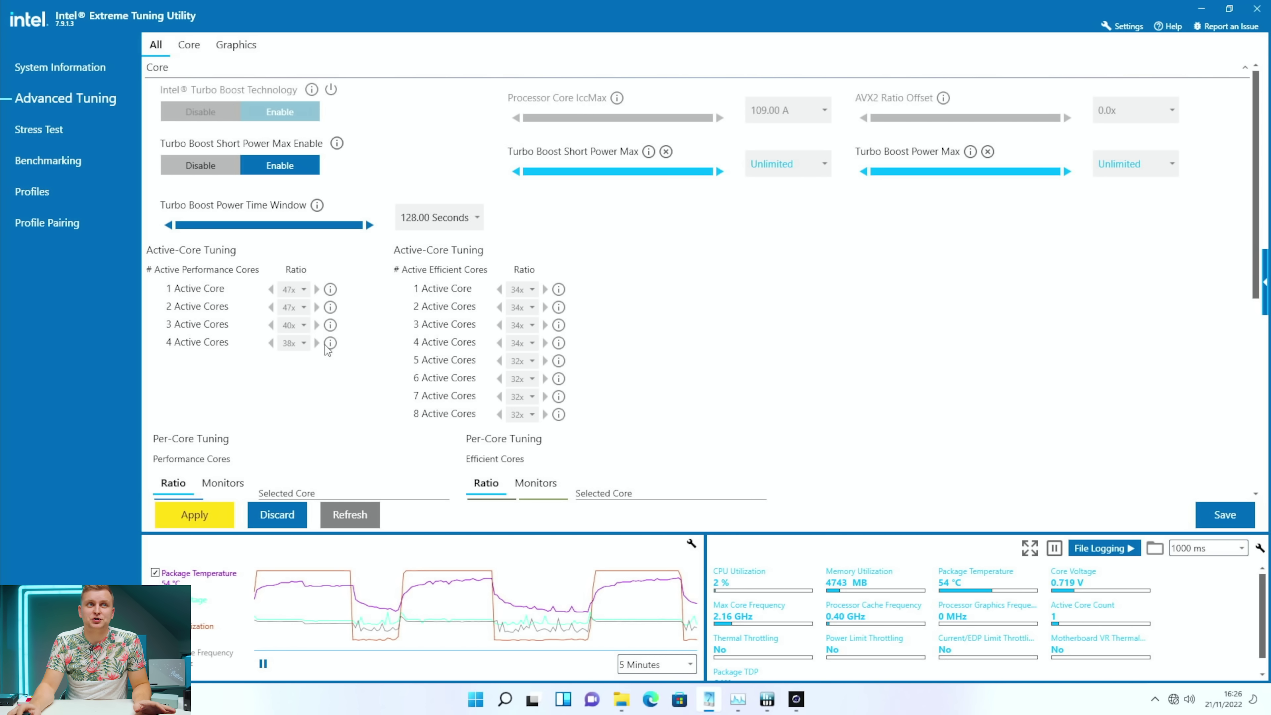
pyautogui.click(194, 515)
pyautogui.click(626, 398)
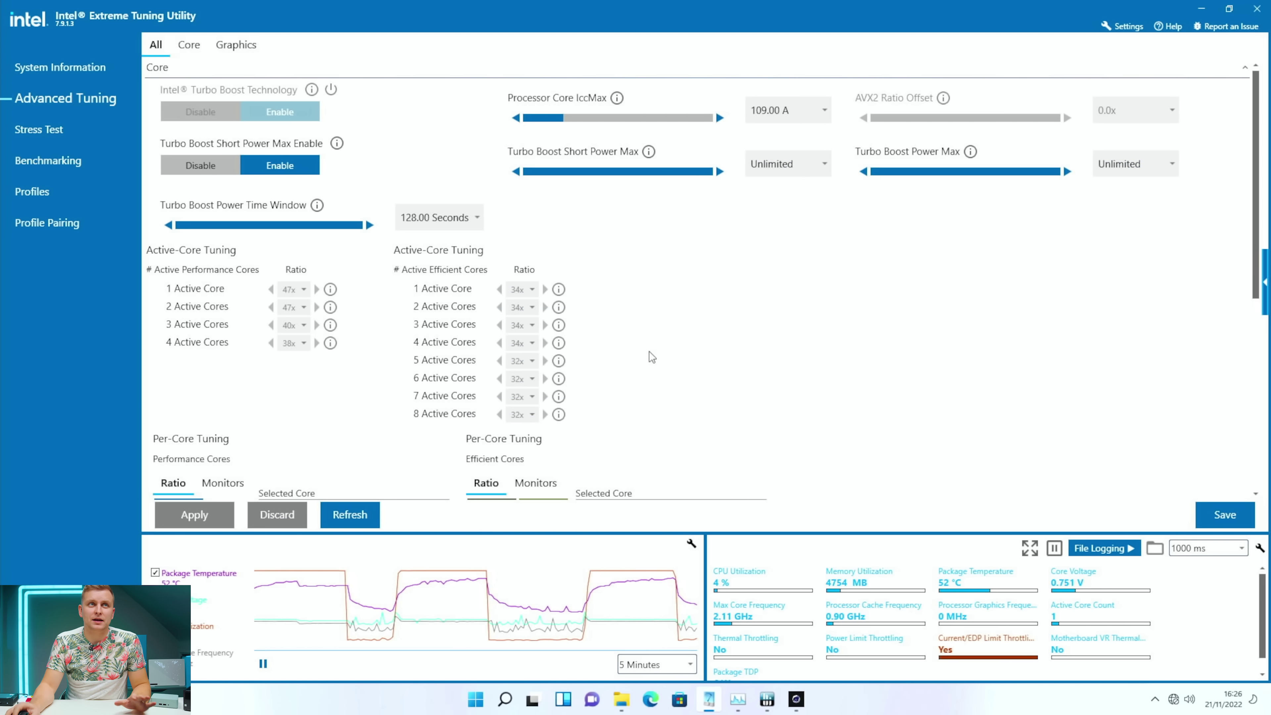
pyautogui.moveTo(331, 289)
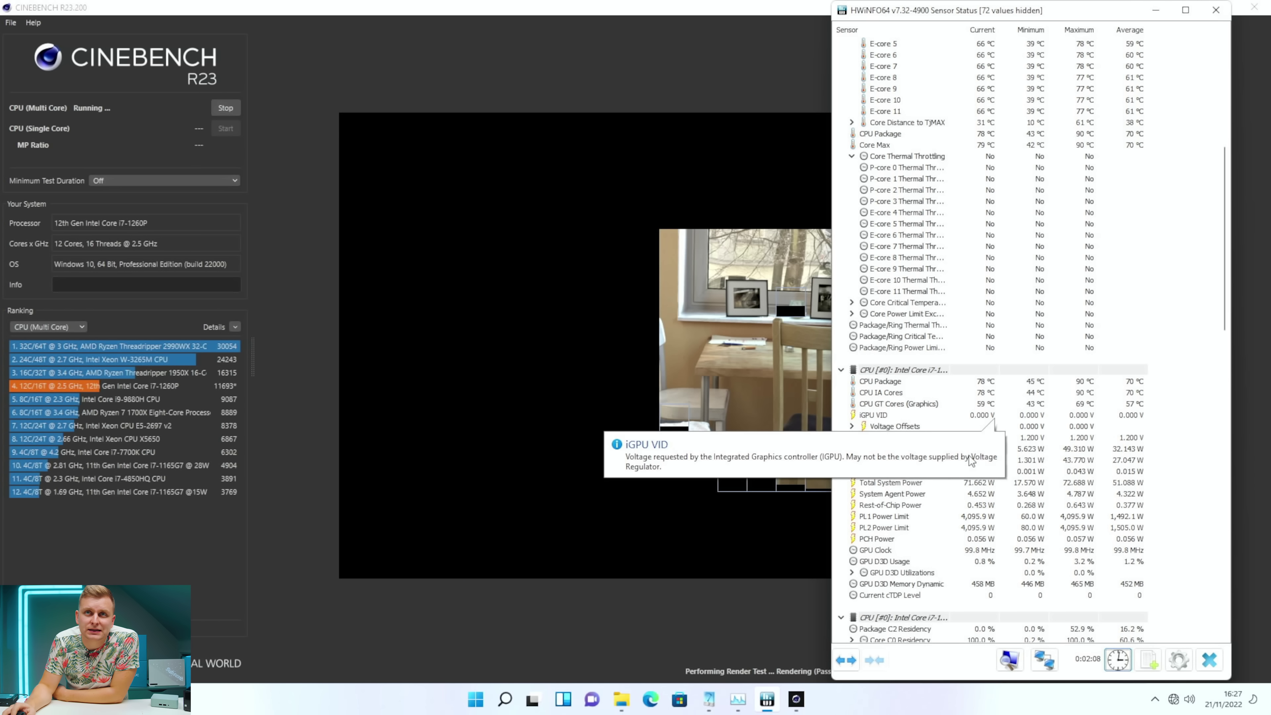
# Watch HWiNFO64 through the unlimited-power multi-core rerun, then move Task Manager to the top-left.
pyautogui.moveTo(985, 453)
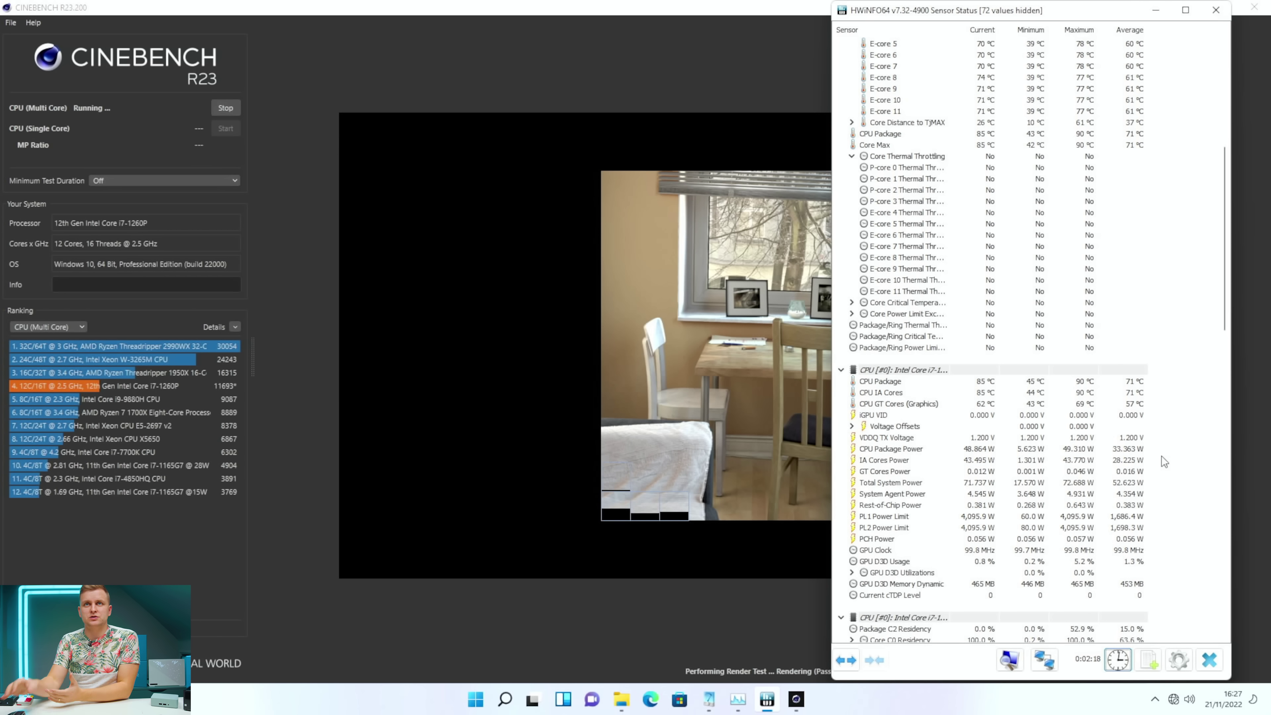
pyautogui.scroll(11, 1162, 456)
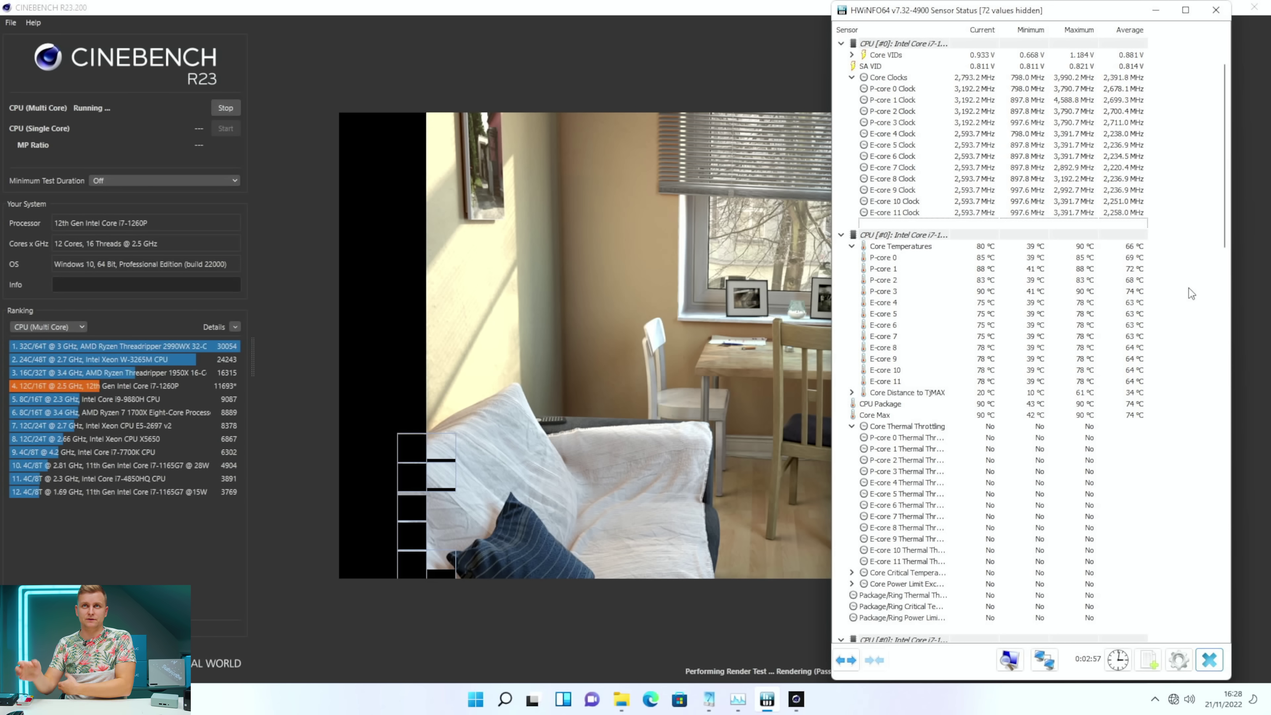
pyautogui.scroll(-6, 1191, 293)
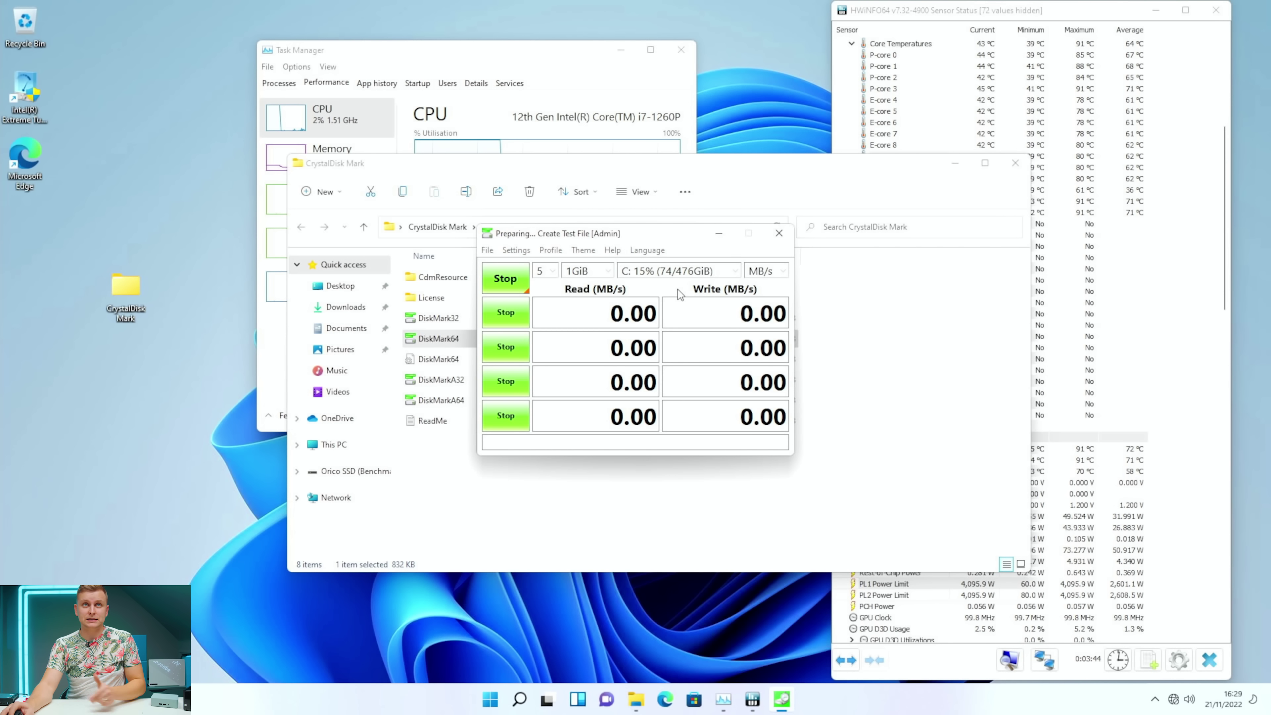
pyautogui.moveTo(468, 55); pyautogui.dragTo(244, 33)
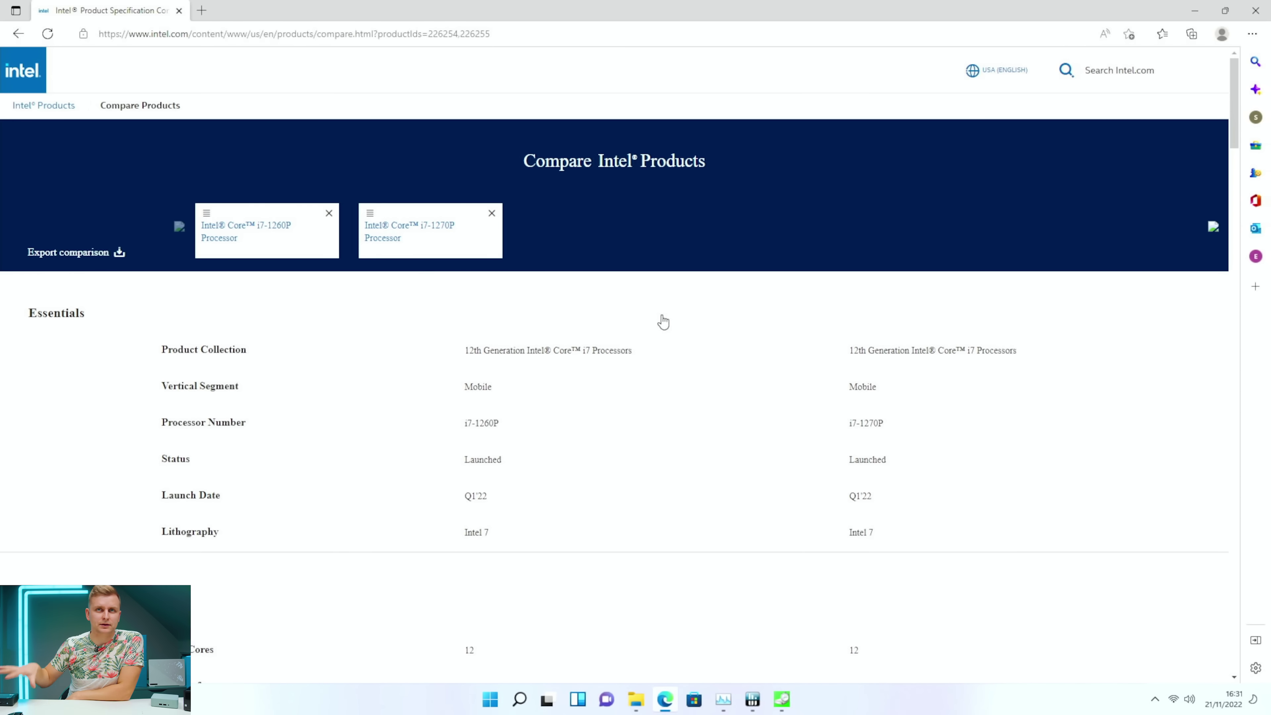
# Scroll the i7-1260P vs i7-1270P comparison and zoom it to 110%.
pyautogui.scroll(-2, 663, 322)
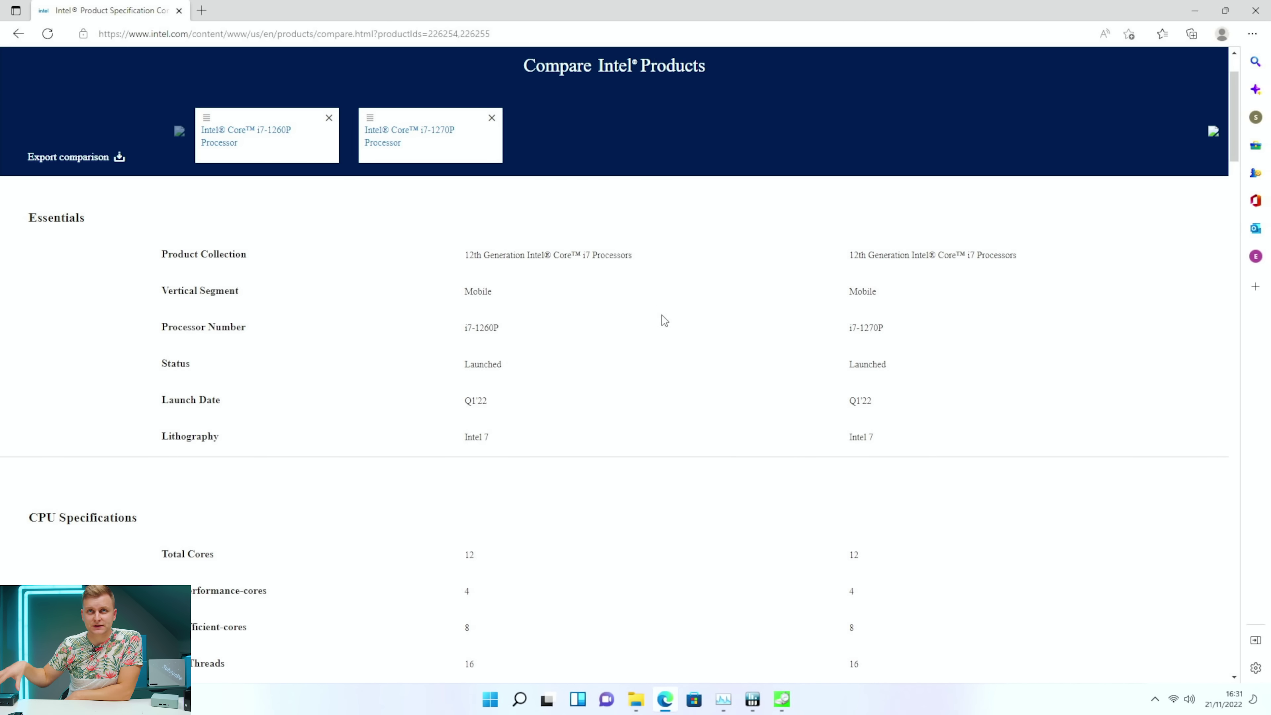
pyautogui.scroll(-2, 664, 320)
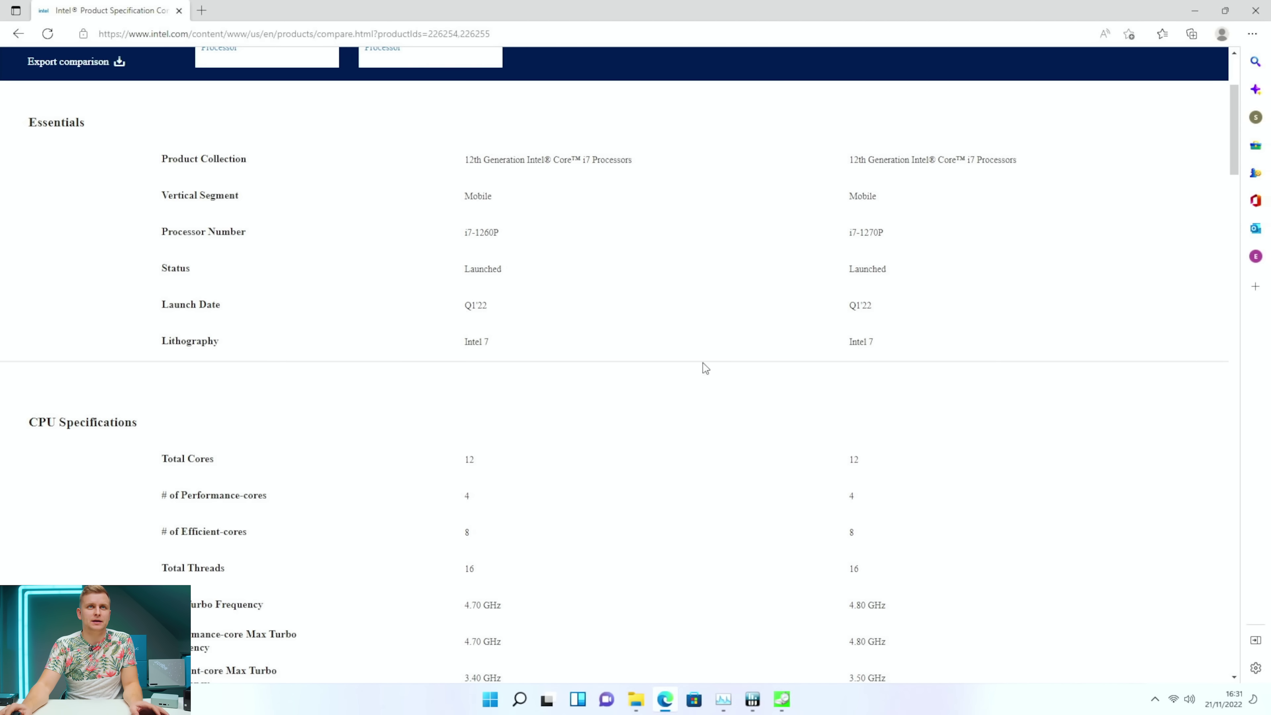
pyautogui.scroll(-4, 762, 425)
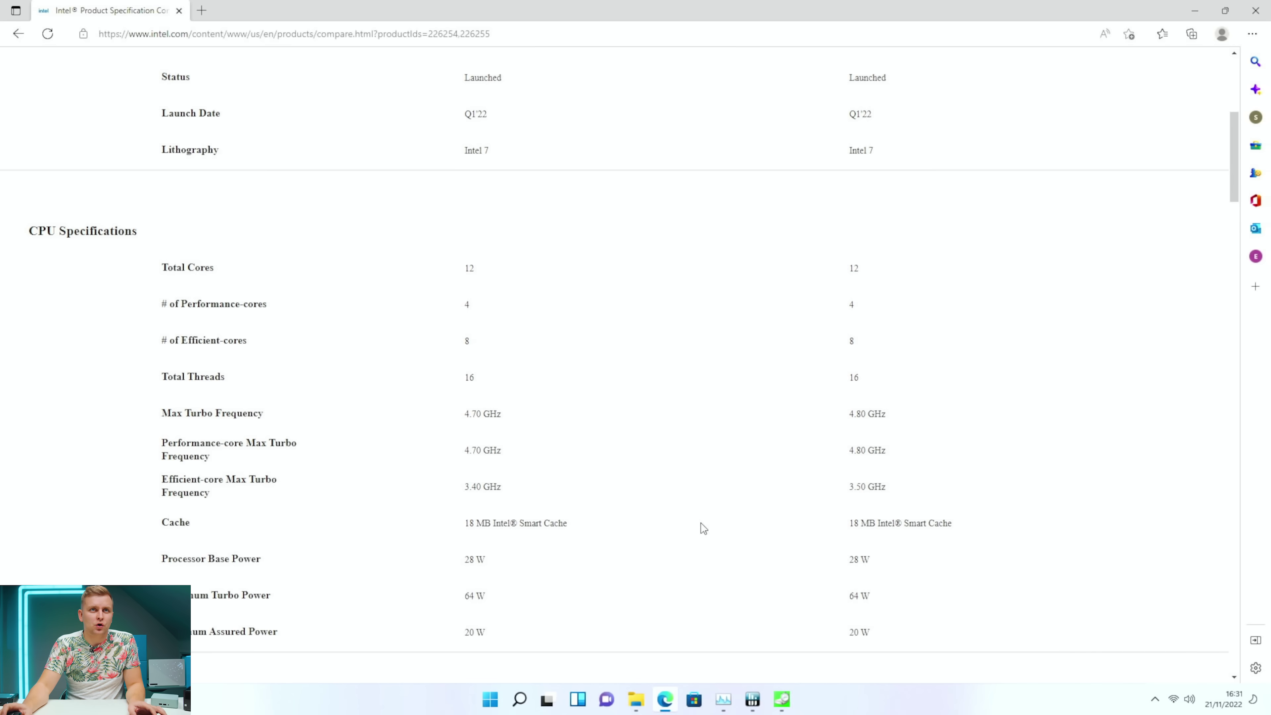
pyautogui.hotkey('ctrl', '+')
pyautogui.hotkey('ctrl', '+')
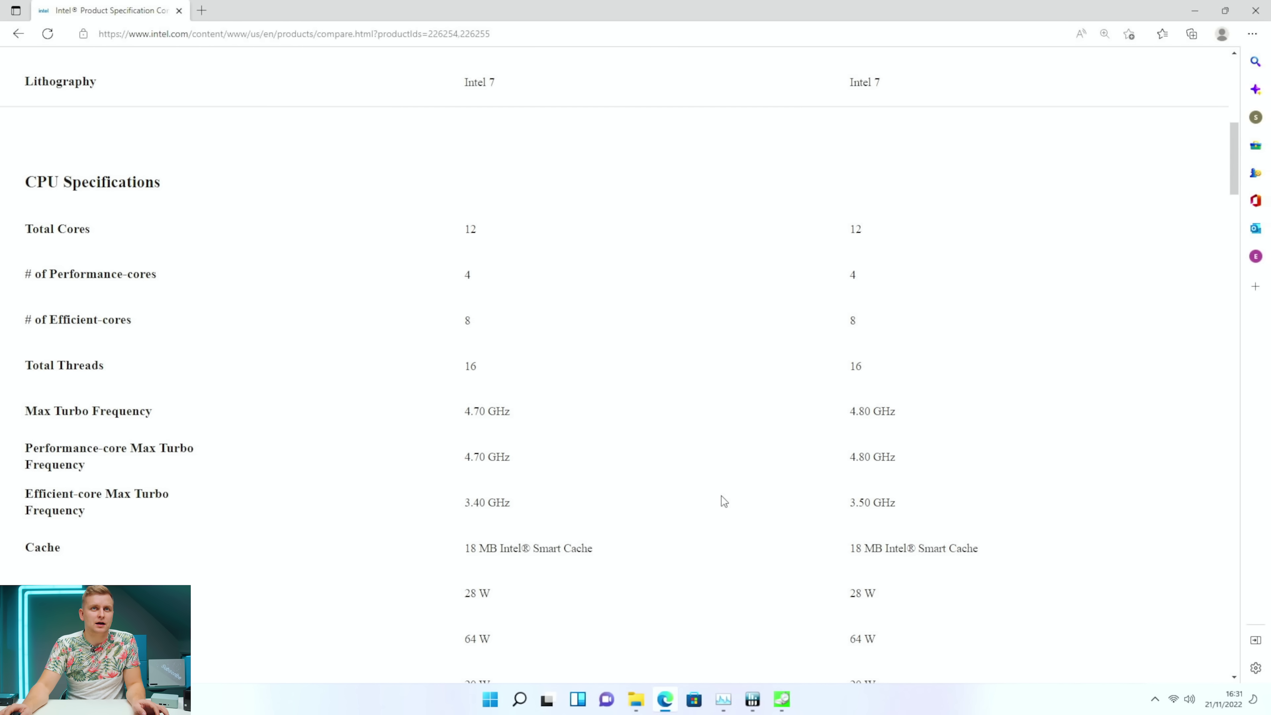
pyautogui.scroll(-2, 525, 331)
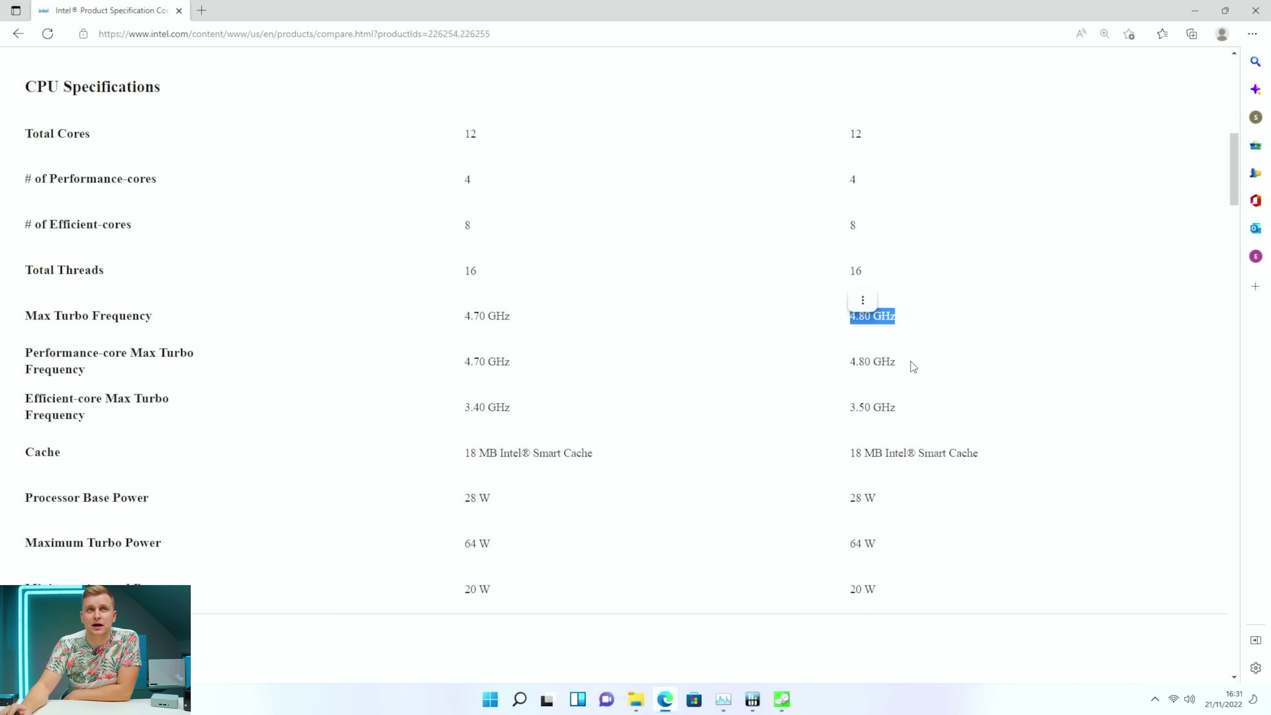
# Highlight the 4.80 GHz turbo, 64 W turbo power, 28 W base and 20 W minimum assured power.
pyautogui.moveTo(911, 362); pyautogui.dragTo(839, 370)
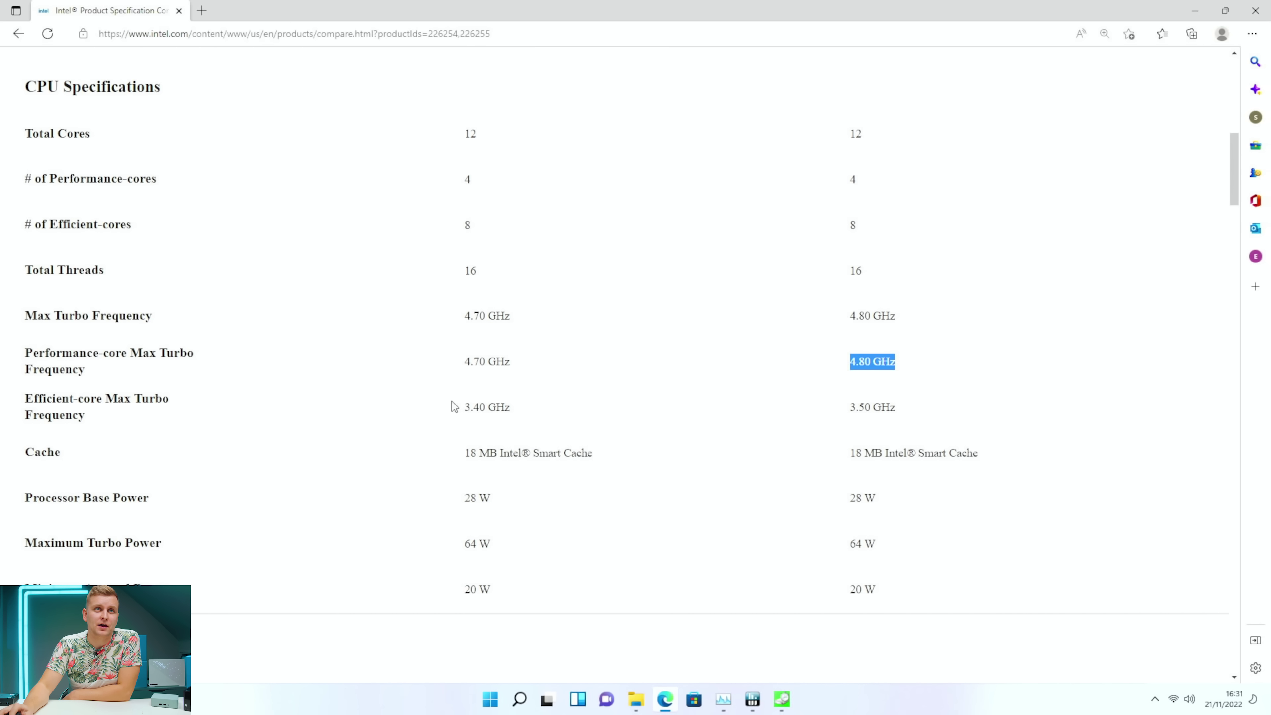
pyautogui.scroll(-3, 909, 349)
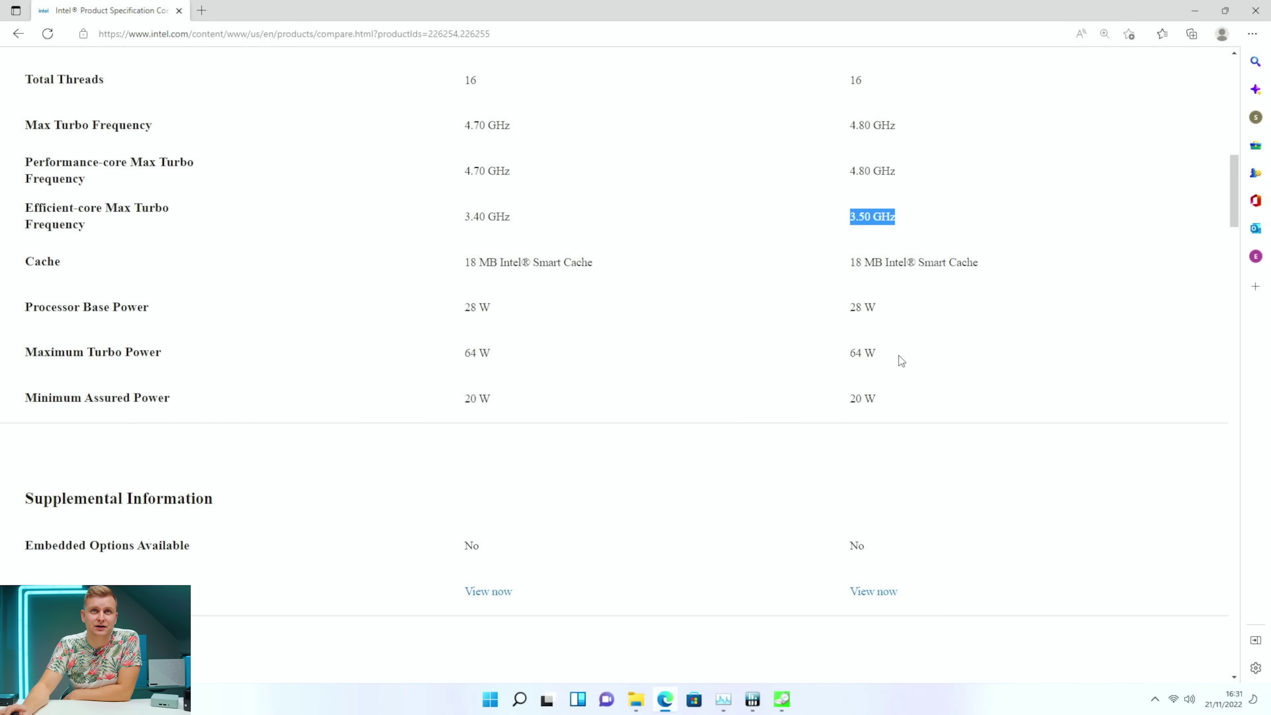
pyautogui.moveTo(886, 357); pyautogui.dragTo(813, 351)
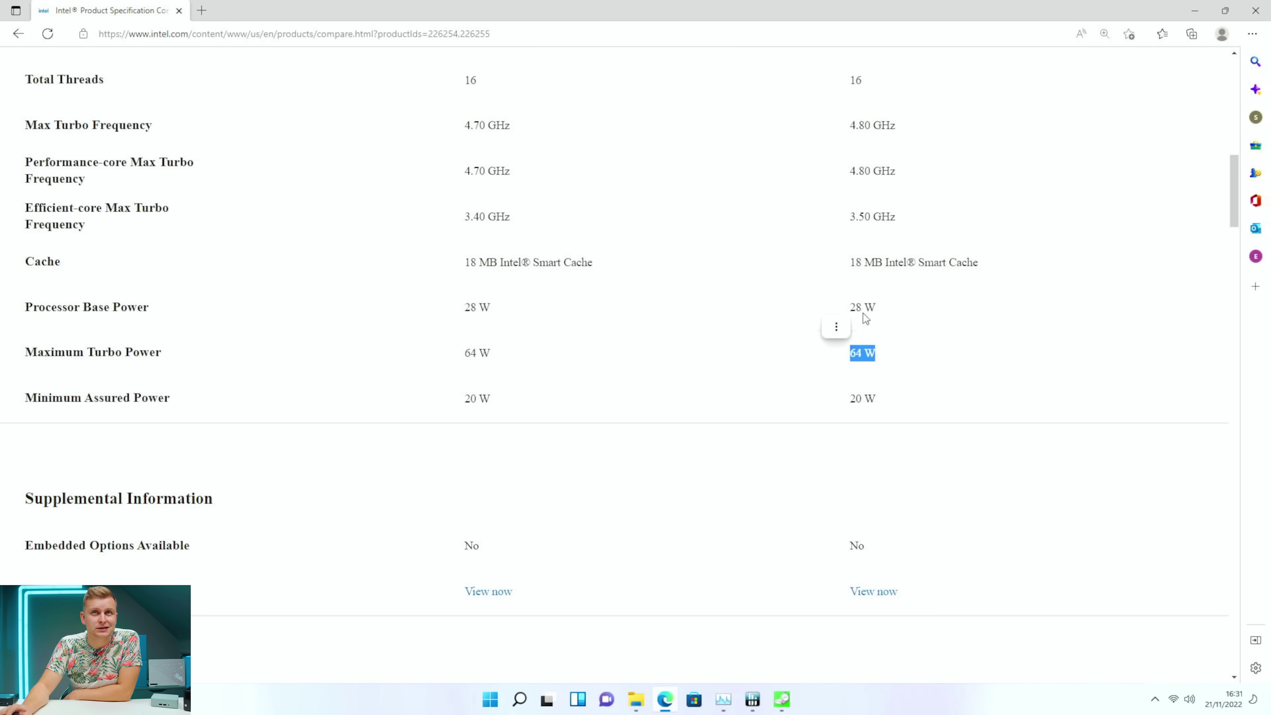
pyautogui.moveTo(885, 307); pyautogui.dragTo(825, 307)
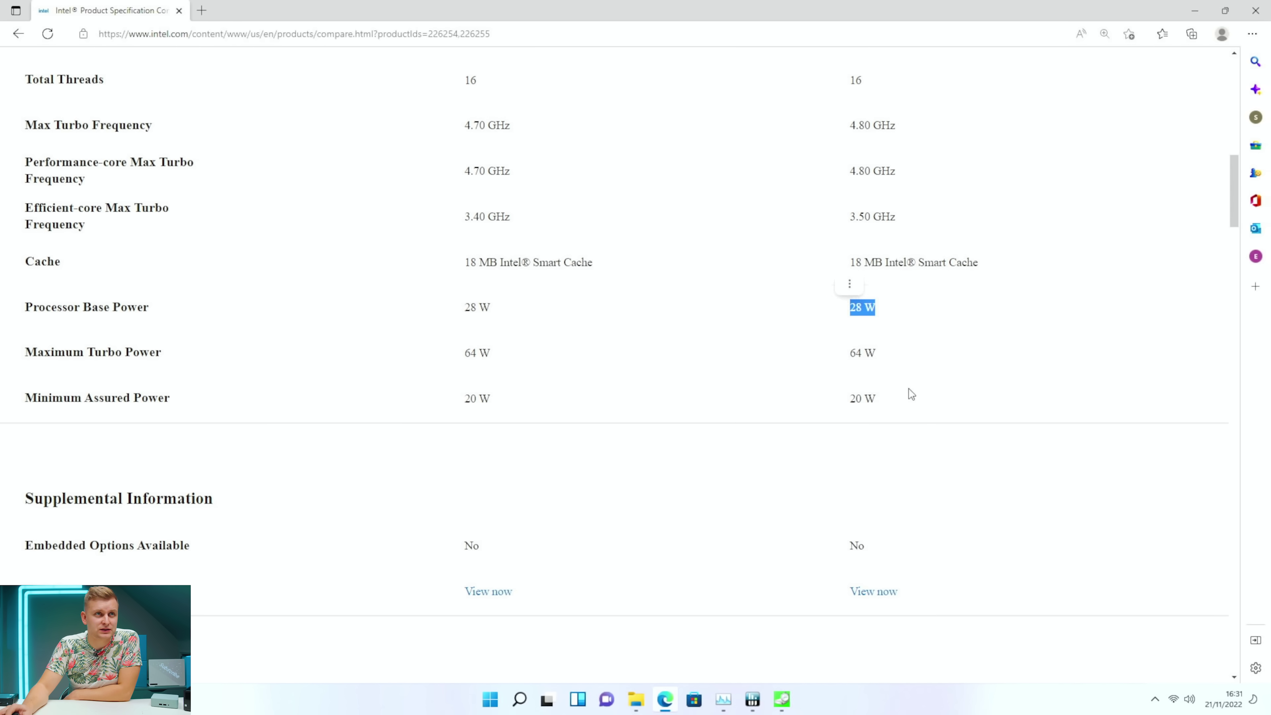
pyautogui.moveTo(912, 389); pyautogui.dragTo(814, 394)
pyautogui.scroll(-7, 797, 392)
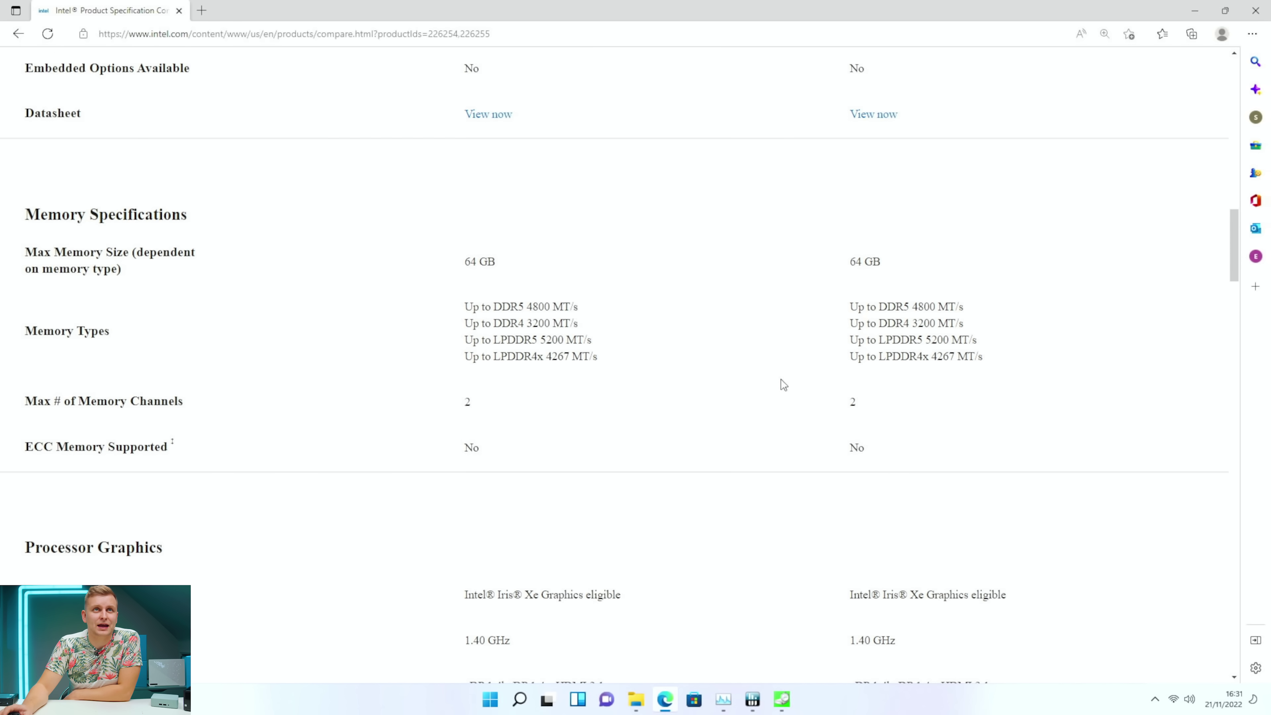
pyautogui.scroll(-10, 727, 336)
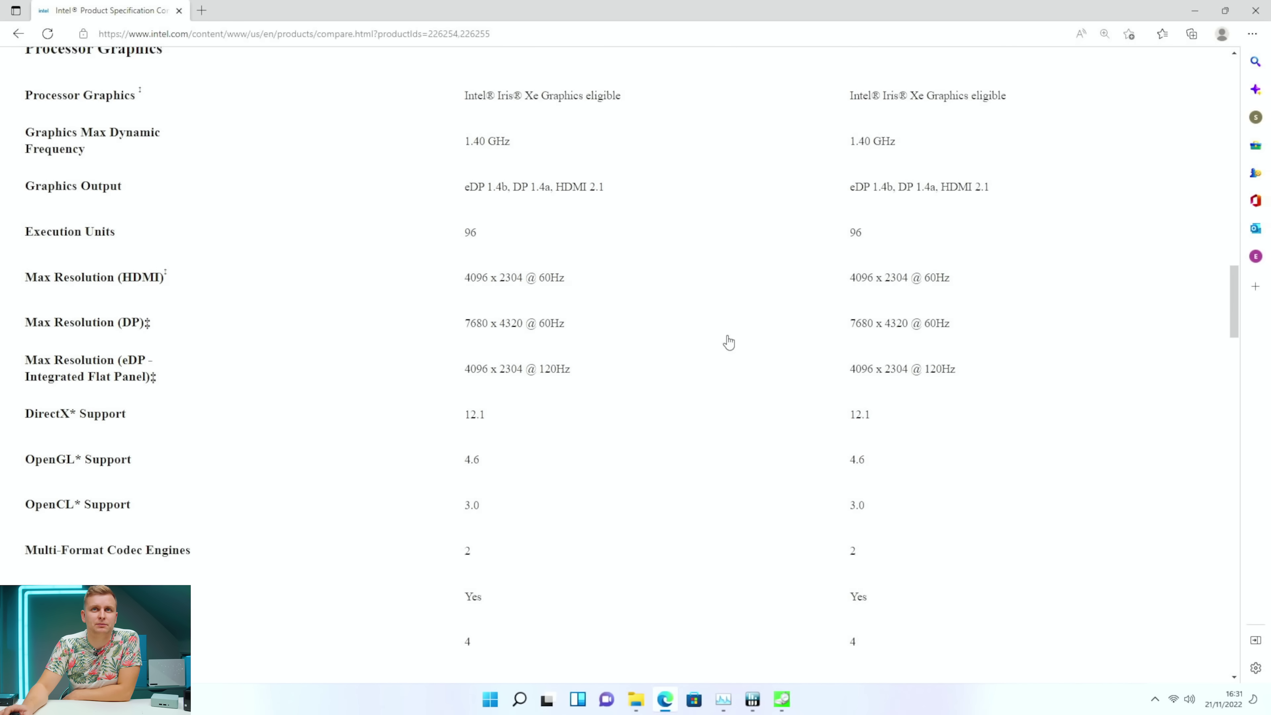
pyautogui.scroll(-4, 731, 335)
pyautogui.scroll(-7, 731, 335)
pyautogui.scroll(20, 908, 389)
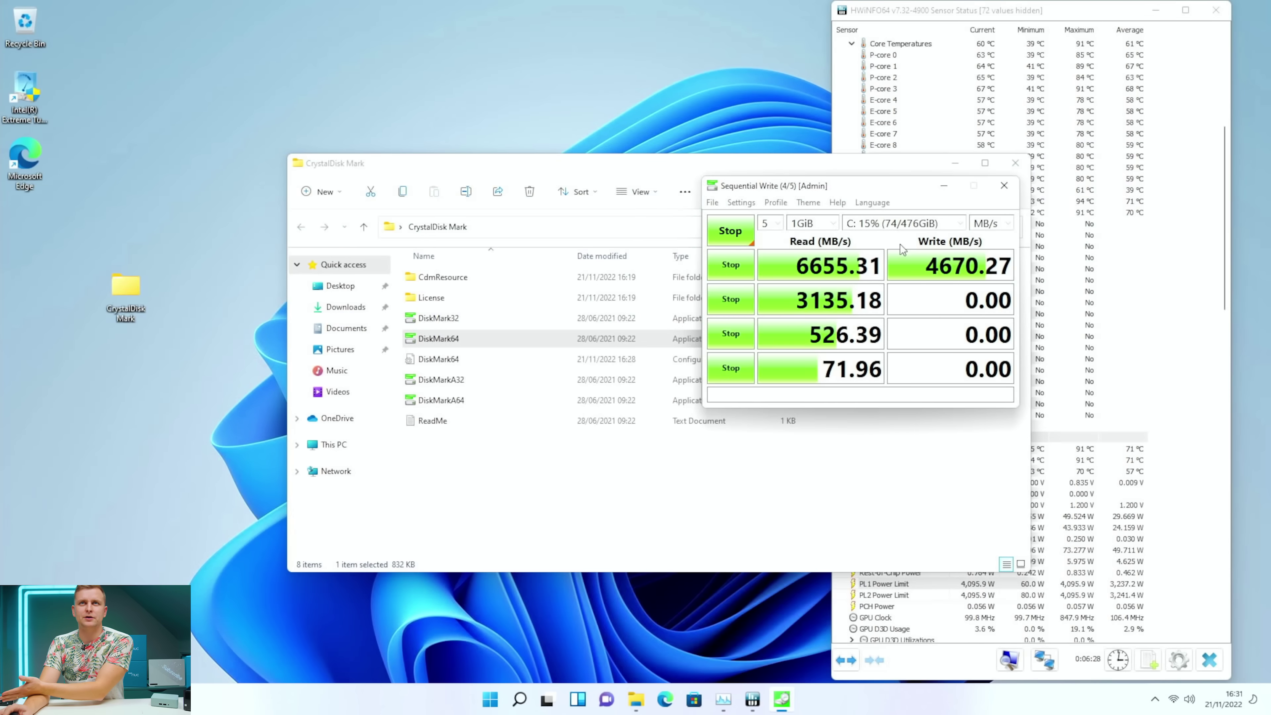
# Move CrystalDiskMark left of Explorer to show its 6655.31 MB/s read and 4670.27 MB/s write results.
pyautogui.moveTo(869, 191); pyautogui.dragTo(463, 152)
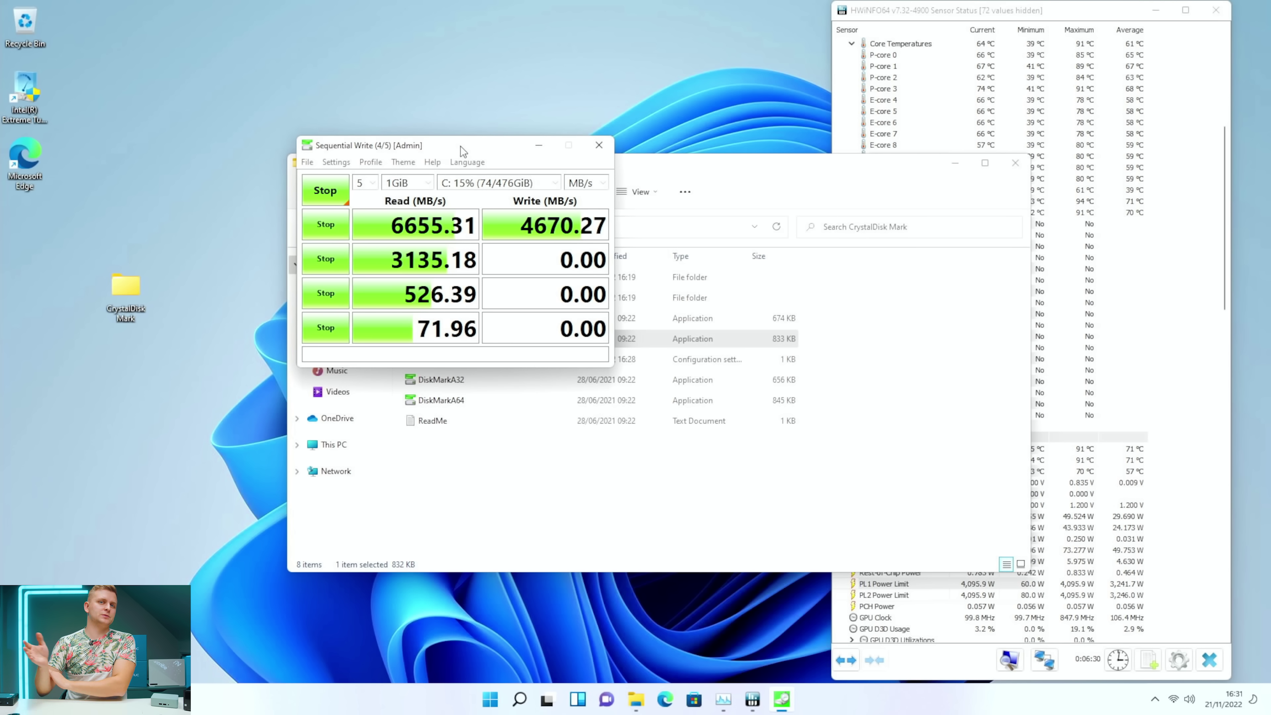